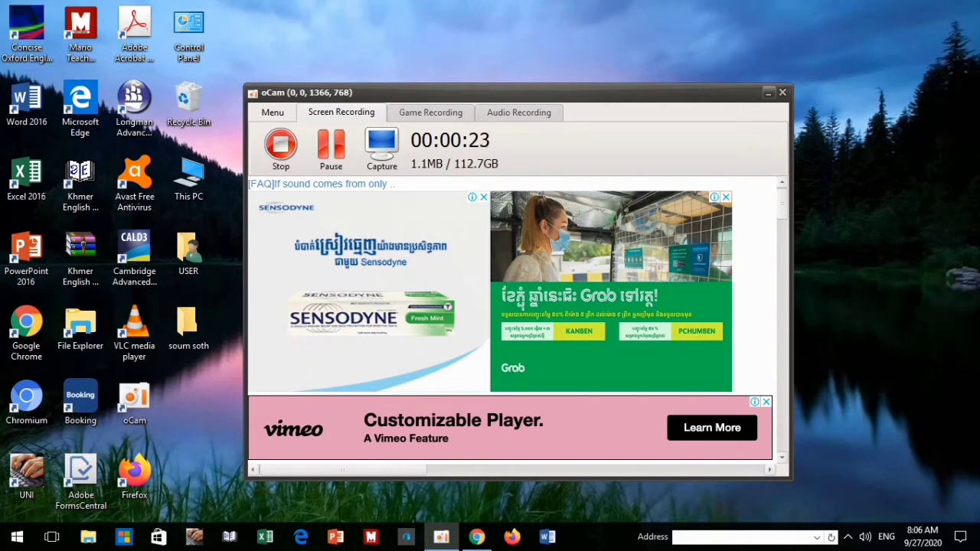
Minimize the oCam recorder window to reveal the desktop
{"action": "left_click", "coordinate": [769, 93]}
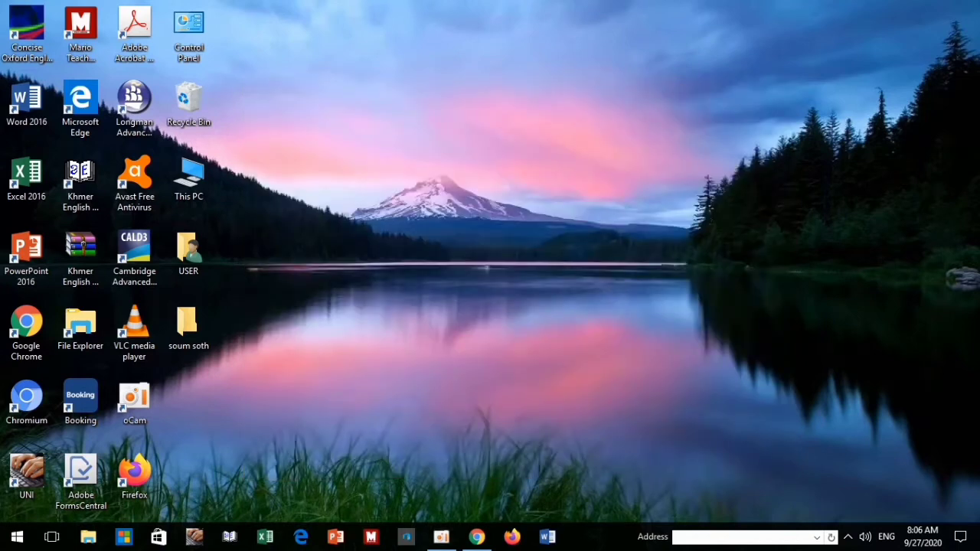
Refresh the desktop three times, then open the empty soum soth folder
{"action": "right_click", "coordinate": [507, 86]}
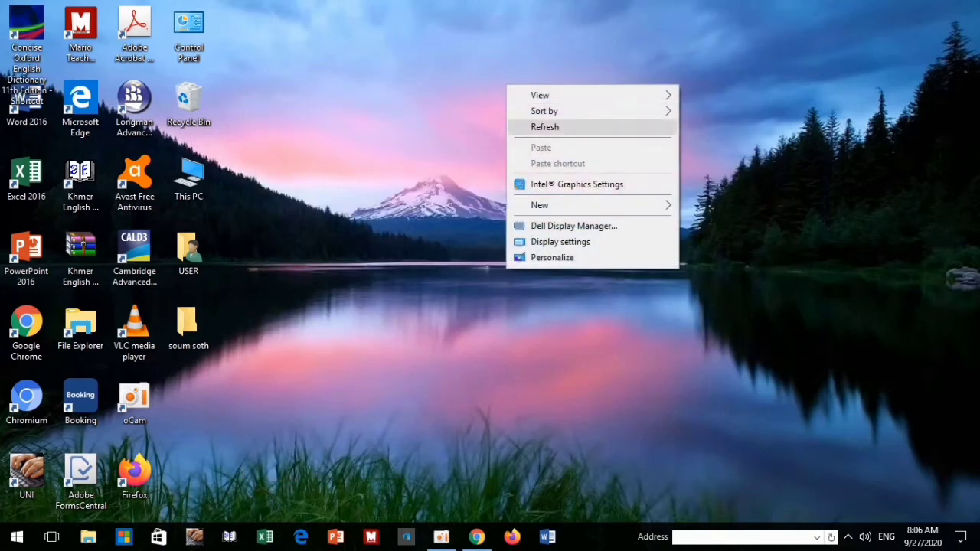
{"action": "left_click", "coordinate": [536, 125]}
{"action": "right_click", "coordinate": [505, 87]}
{"action": "left_click", "coordinate": [536, 130]}
{"action": "right_click", "coordinate": [496, 92]}
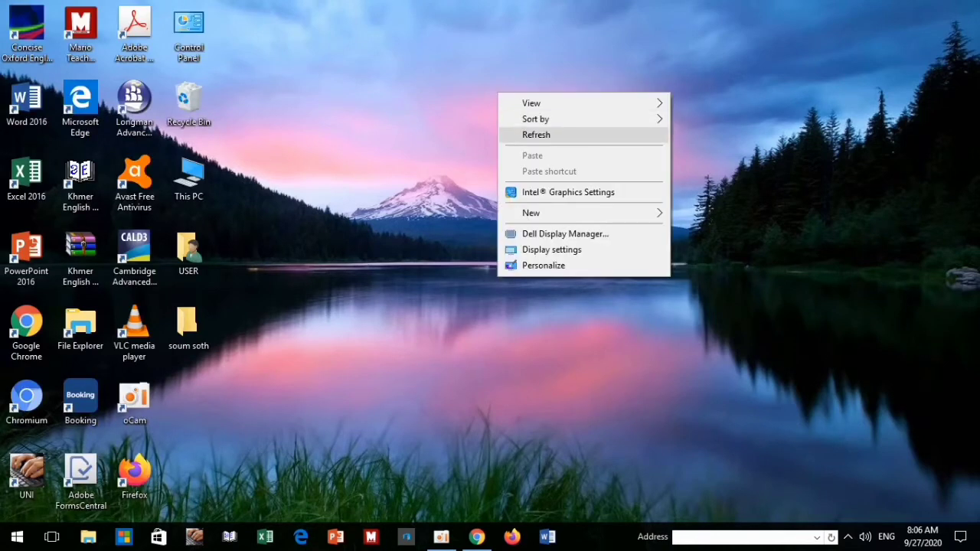
{"action": "left_click", "coordinate": [535, 135]}
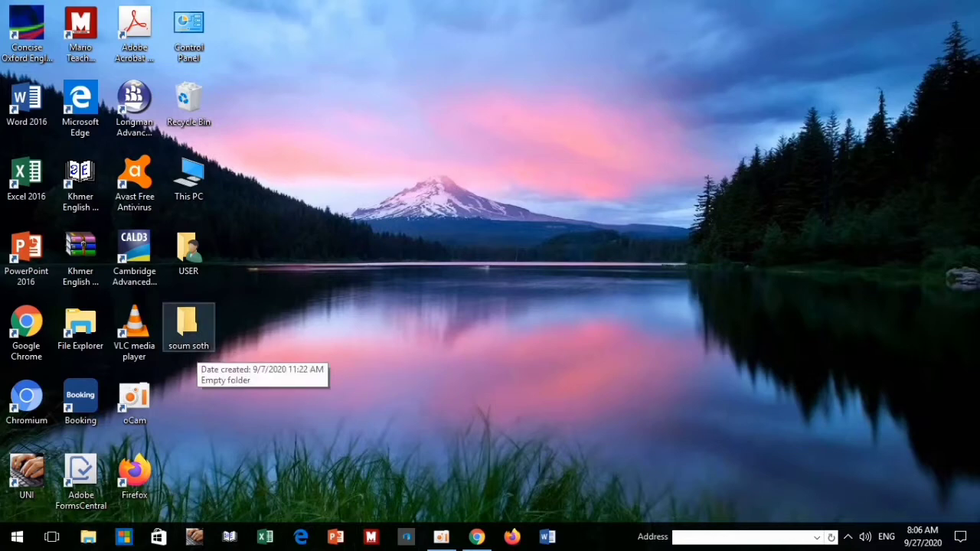
{"action": "double_click", "coordinate": [188, 329]}
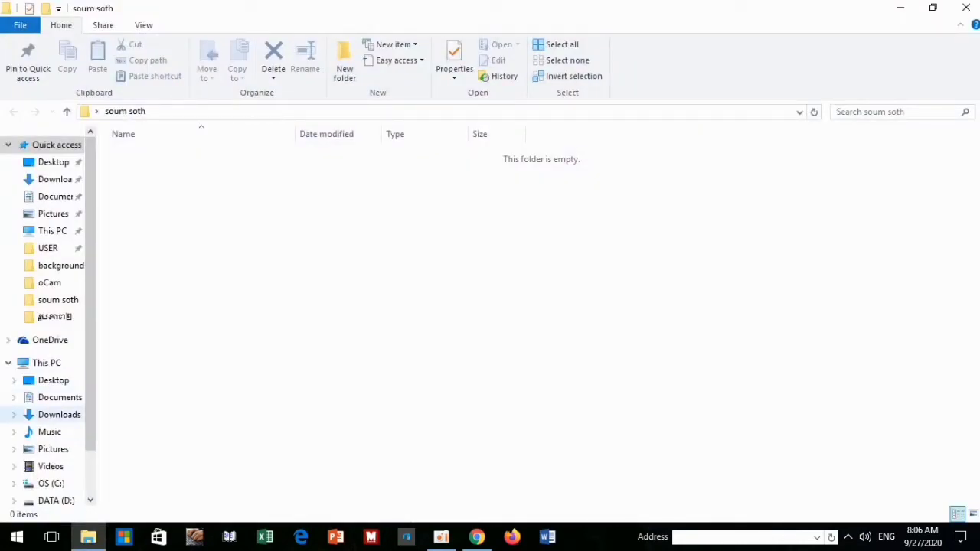
In Documents, check the Khmer-named subfolder, go back, and open the Khmer-named Word student list
{"action": "left_click", "coordinate": [60, 397]}
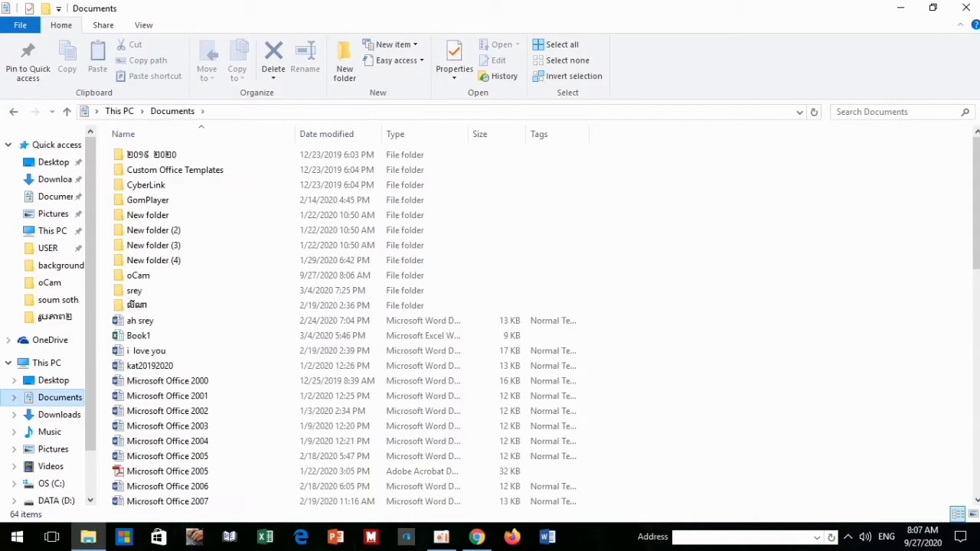
{"action": "scroll", "coordinate": [306, 330], "scroll_direction": "down", "scroll_amount": 1}
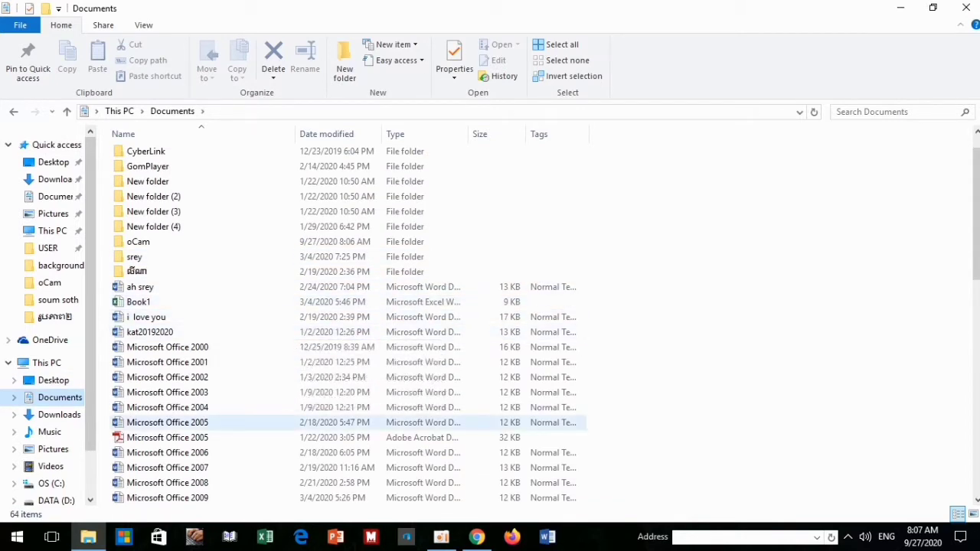
{"action": "double_click", "coordinate": [136, 271]}
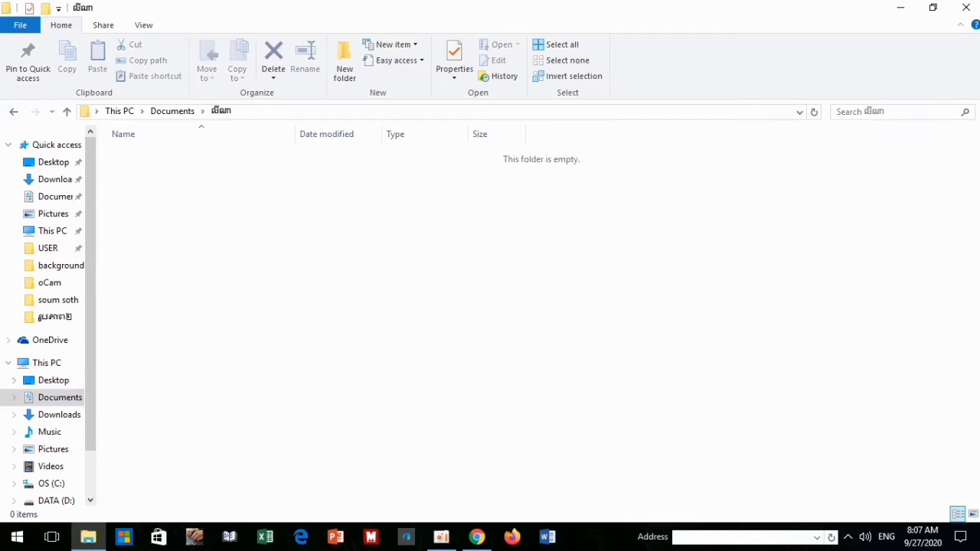
{"action": "key", "text": "alt+Left"}
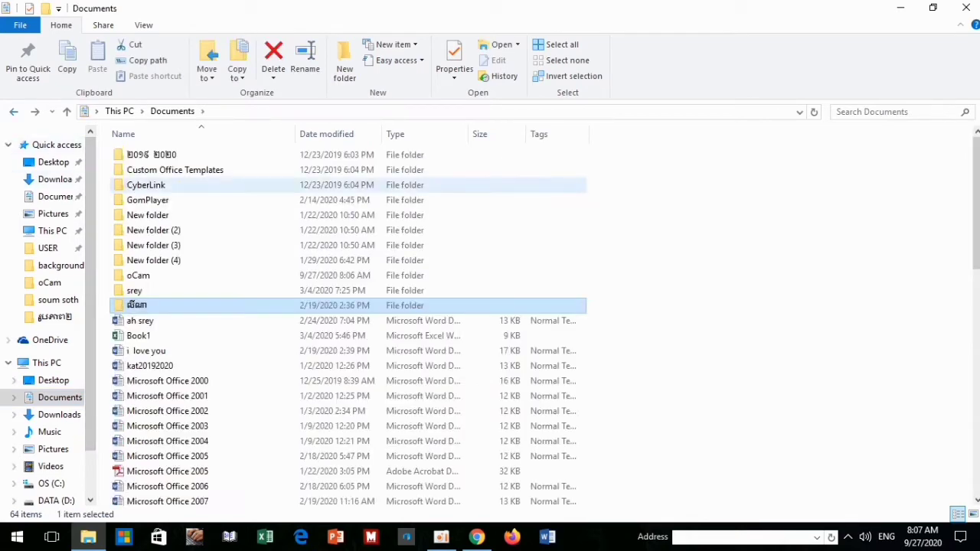
{"action": "scroll", "coordinate": [306, 348], "scroll_direction": "down", "scroll_amount": 7}
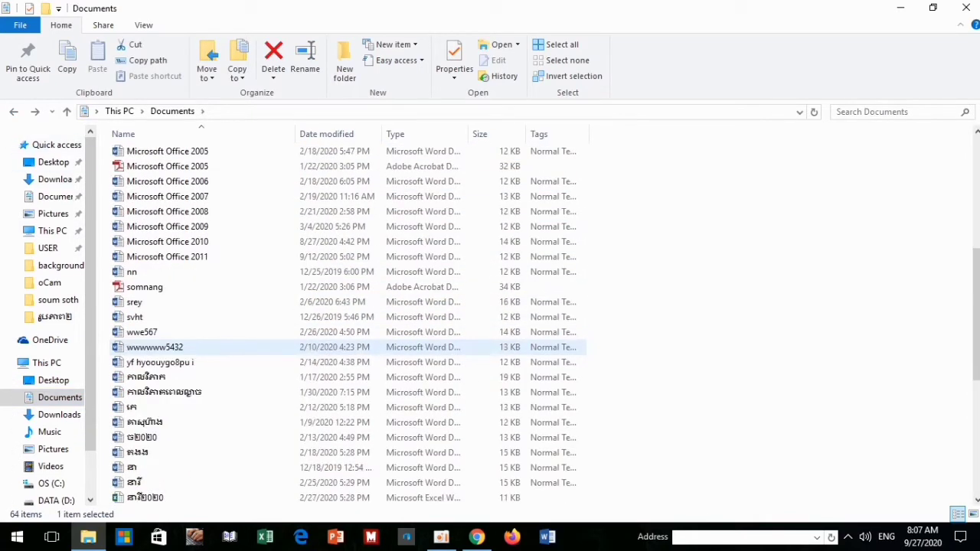
{"action": "scroll", "coordinate": [306, 392], "scroll_direction": "down", "scroll_amount": 1}
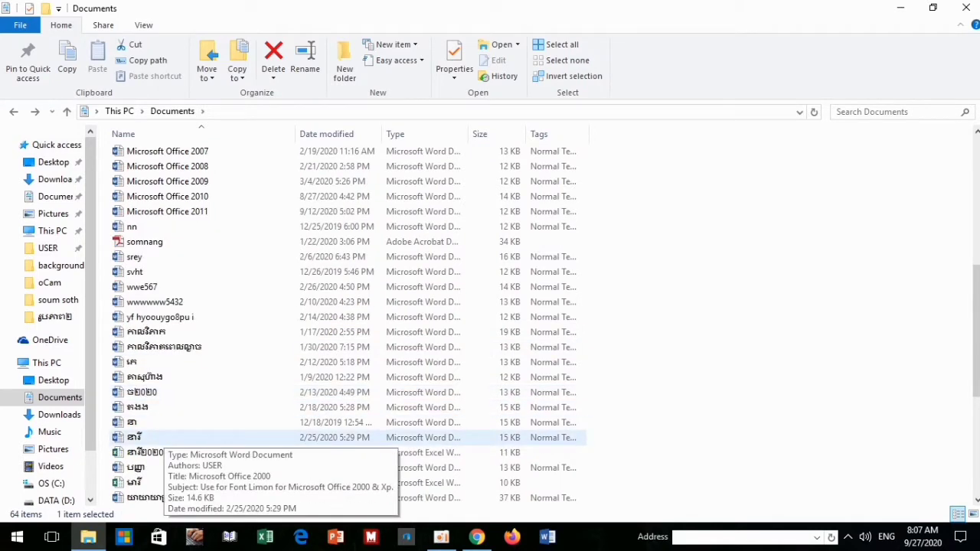
{"action": "double_click", "coordinate": [157, 437]}
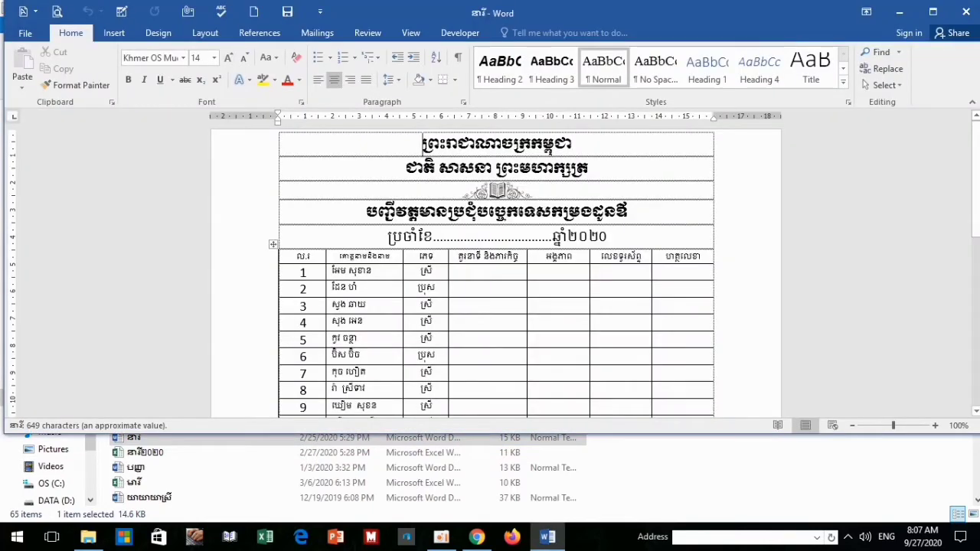
Maximize Word and type ប្រុស in row 18's gender cell using the Khmer keyboard
{"action": "left_click", "coordinate": [932, 11]}
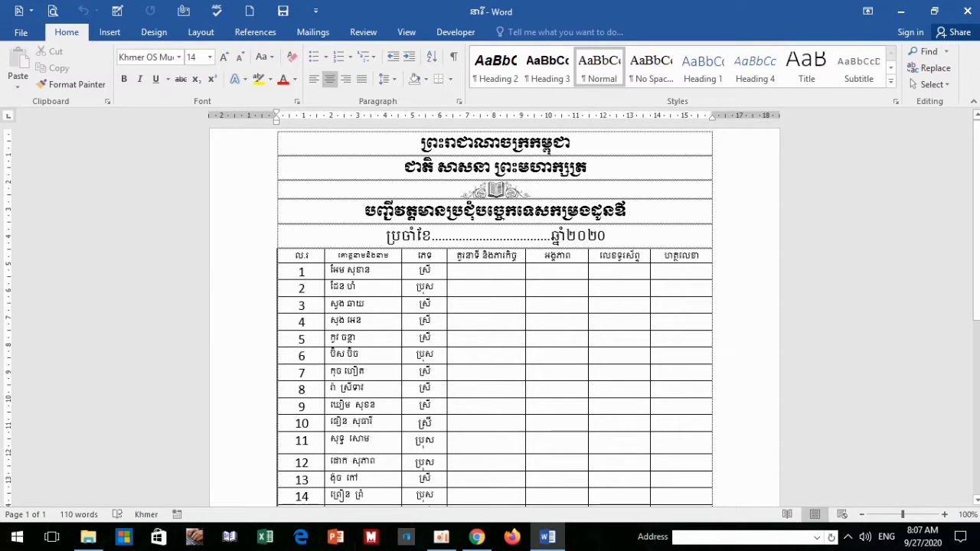
{"action": "scroll", "coordinate": [495, 306], "scroll_direction": "down", "scroll_amount": 2}
{"action": "scroll", "coordinate": [494, 306], "scroll_direction": "down", "scroll_amount": 3}
{"action": "scroll", "coordinate": [495, 307], "scroll_direction": "down", "scroll_amount": 1}
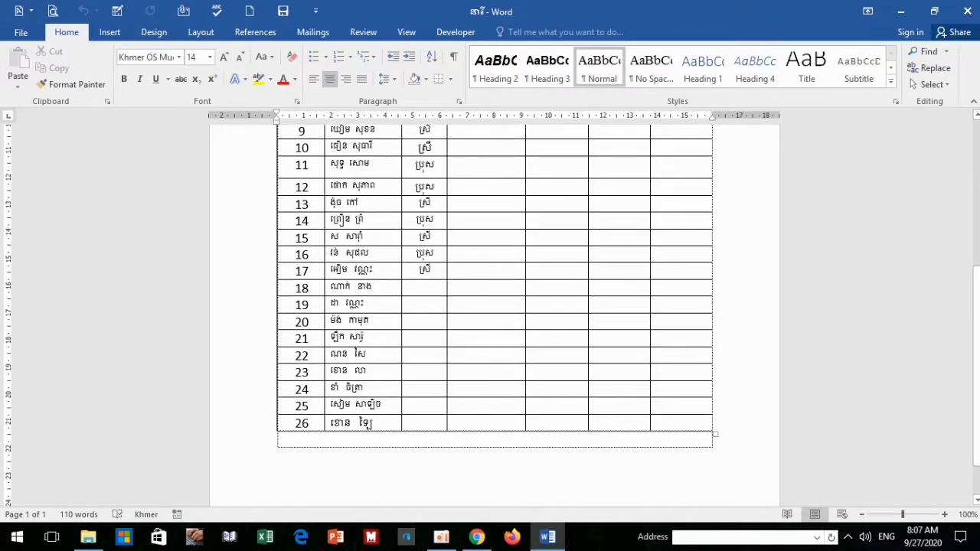
{"action": "scroll", "coordinate": [494, 306], "scroll_direction": "up", "scroll_amount": 2}
{"action": "scroll", "coordinate": [494, 306], "scroll_direction": "up", "scroll_amount": 1}
{"action": "scroll", "coordinate": [494, 306], "scroll_direction": "down", "scroll_amount": 2}
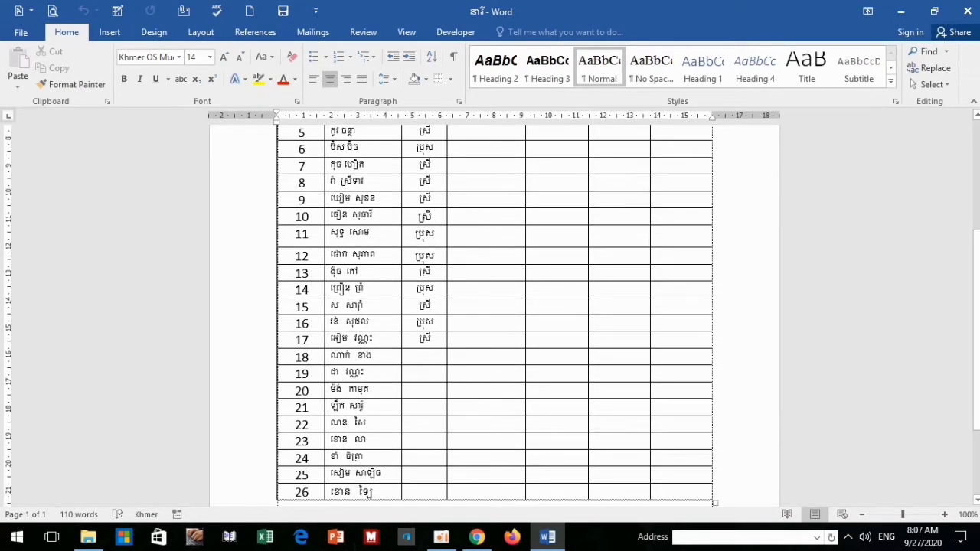
{"action": "left_click", "coordinate": [424, 356]}
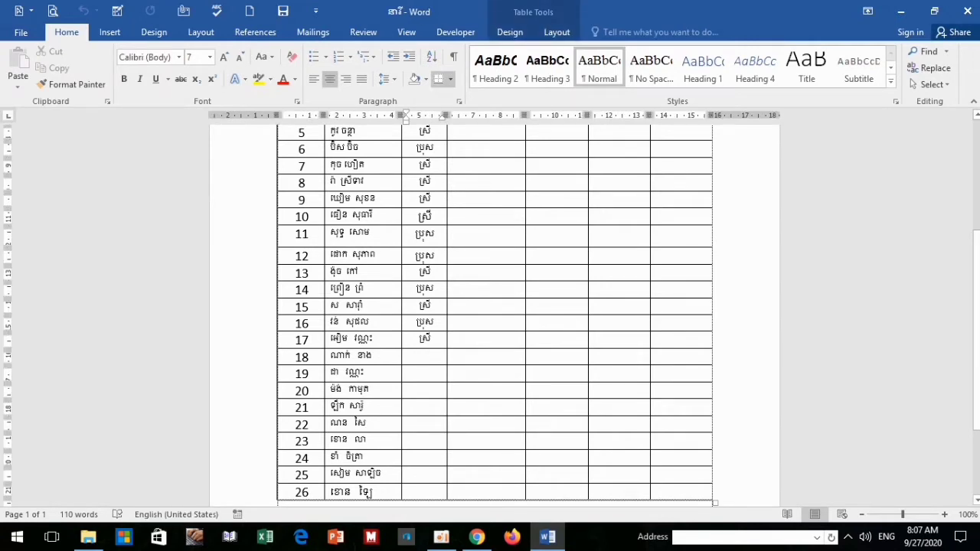
{"action": "type", "text": "ប្រ"}
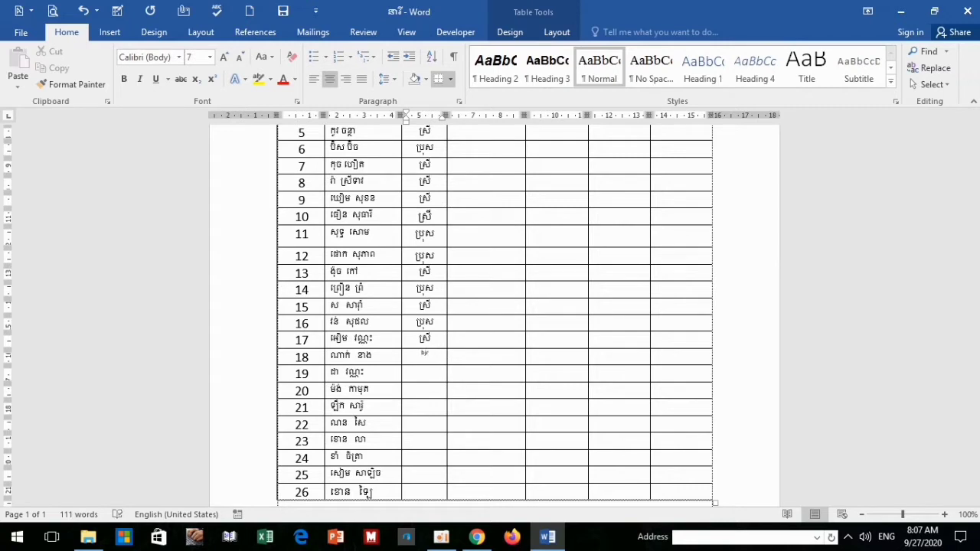
{"action": "key", "text": "BackSpace"}
{"action": "key", "text": "BackSpace"}
{"action": "key", "text": "BackSpace"}
{"action": "key", "text": "BackSpace"}
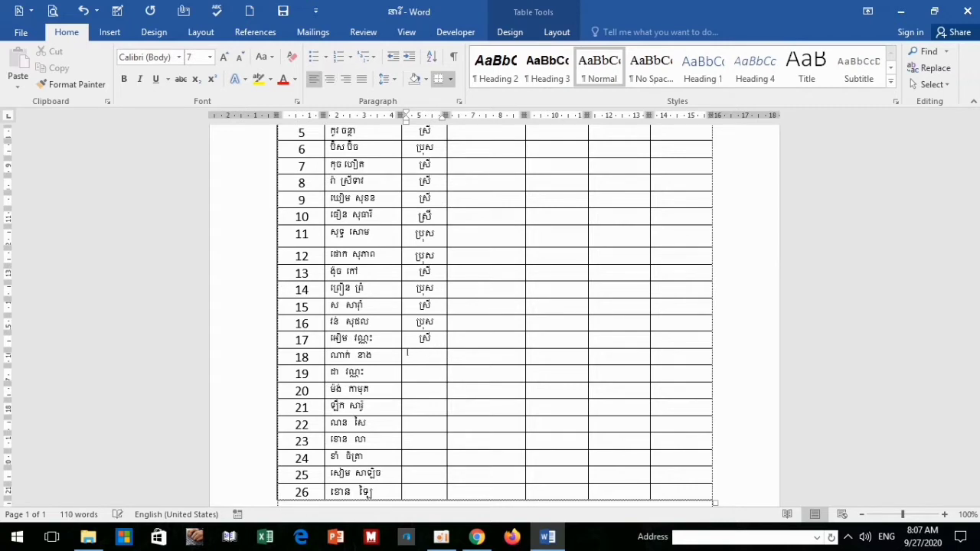
{"action": "key", "text": "alt+shift"}
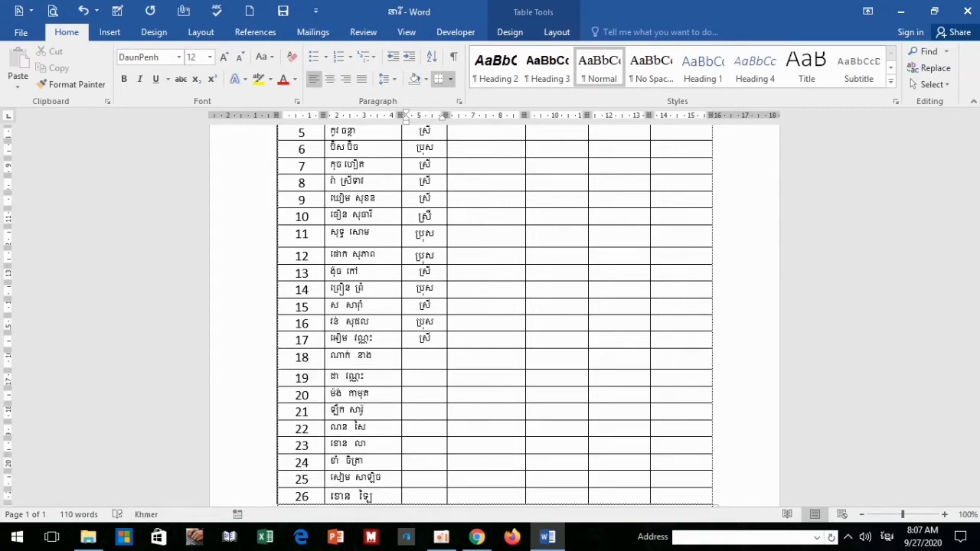
{"action": "type", "text": "ប្រ"}
{"action": "type", "text": "ុស"}
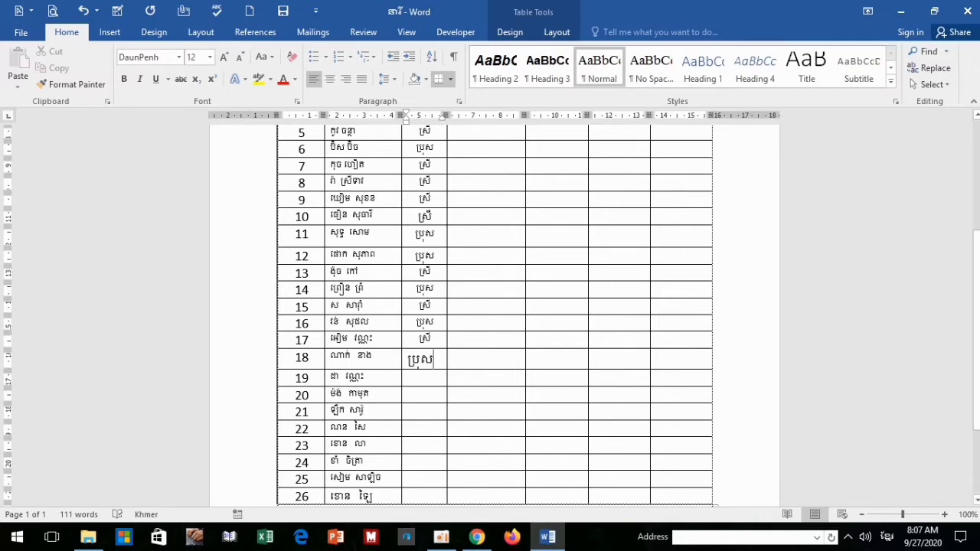
Enter ប្រុស in rows 19 and 20, then select the existing ប្រុស in row 12
{"action": "left_click", "coordinate": [425, 376]}
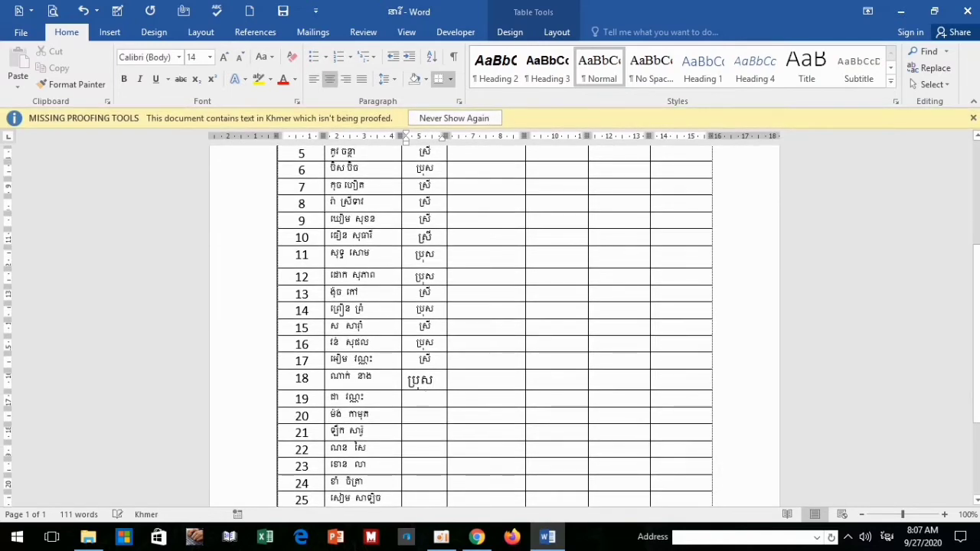
{"action": "type", "text": "ប្រុ"}
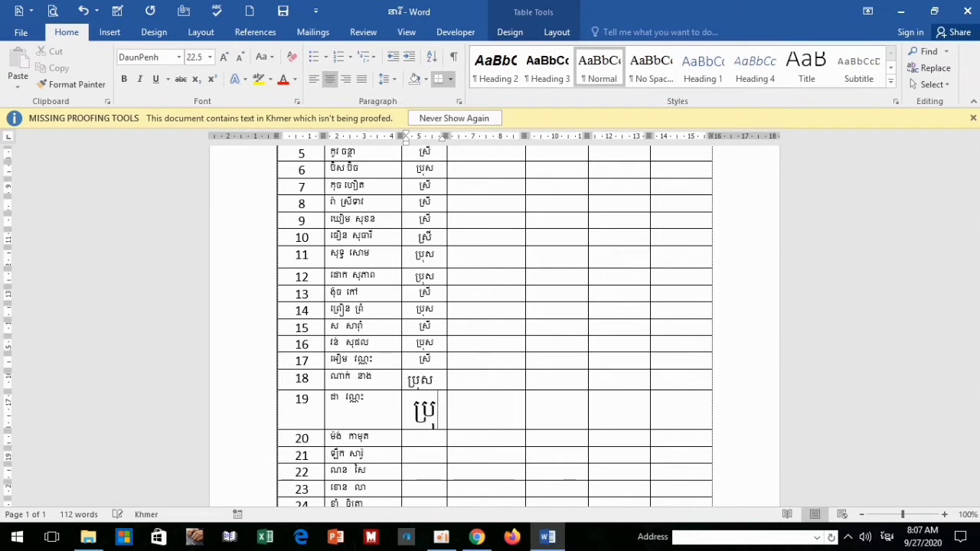
{"action": "type", "text": "ស"}
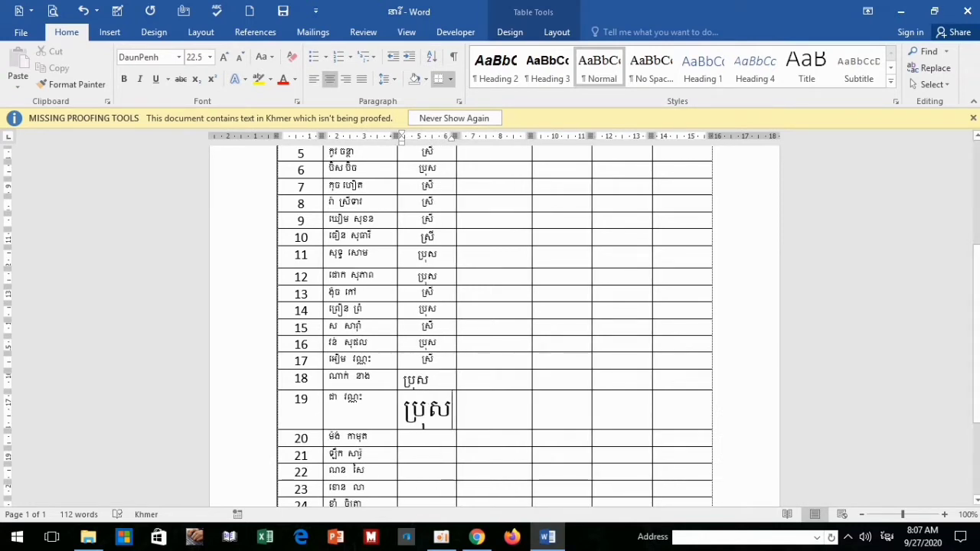
{"action": "left_click", "coordinate": [426, 438]}
{"action": "type", "text": "ប្រ"}
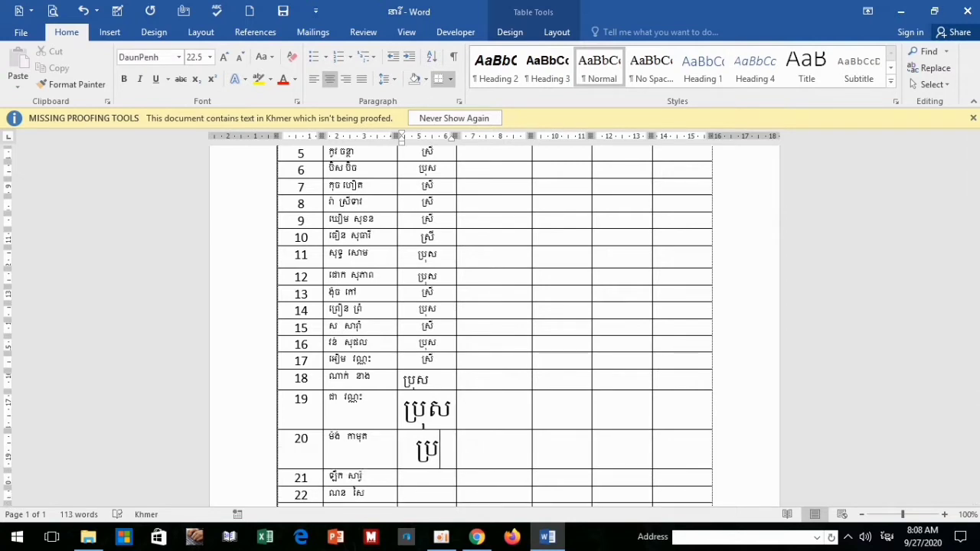
{"action": "type", "text": "ុស"}
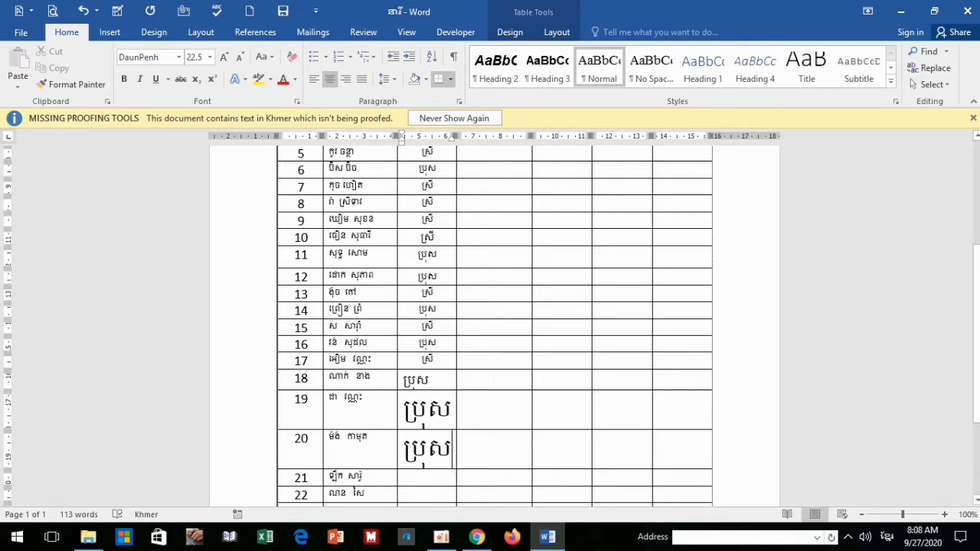
{"action": "left_click", "coordinate": [438, 277]}
{"action": "key", "text": "shift+Left"}
{"action": "key", "text": "shift+Left"}
{"action": "key", "text": "shift+Left"}
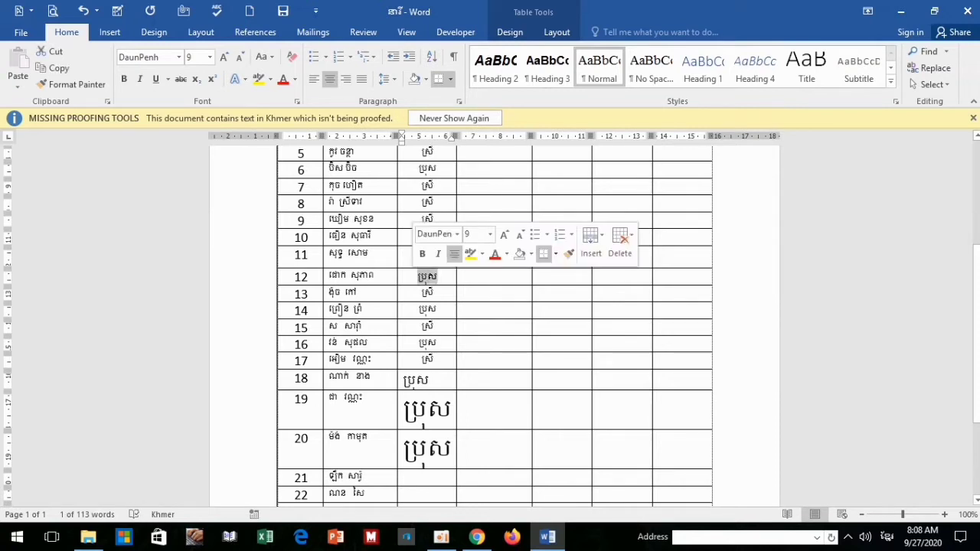
Copy row 12's ប្រុស, select ស្រី in row 15, and dismiss the missing proofing tools notice
{"action": "right_click", "coordinate": [429, 277]}
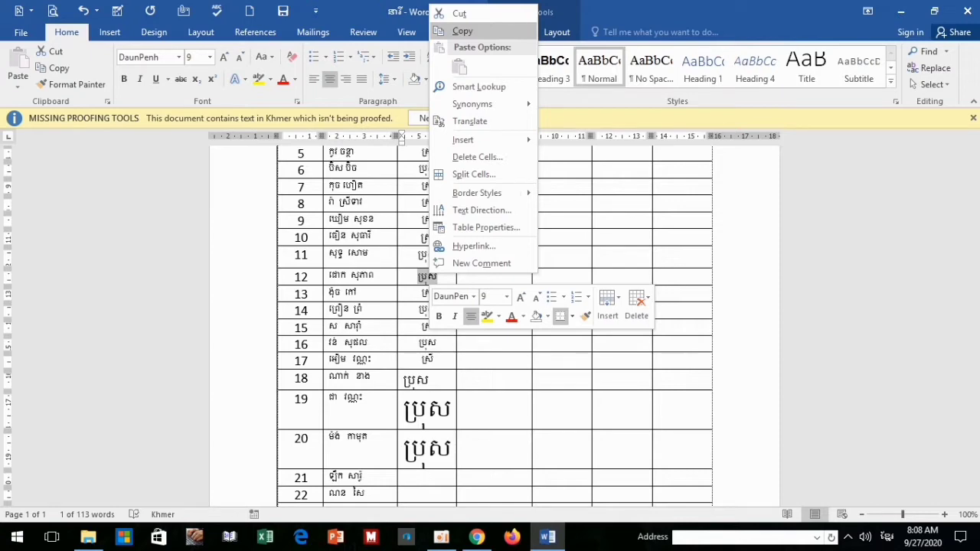
{"action": "left_click", "coordinate": [463, 30]}
{"action": "scroll", "coordinate": [494, 325], "scroll_direction": "down", "scroll_amount": 1}
{"action": "scroll", "coordinate": [494, 325], "scroll_direction": "down", "scroll_amount": 3}
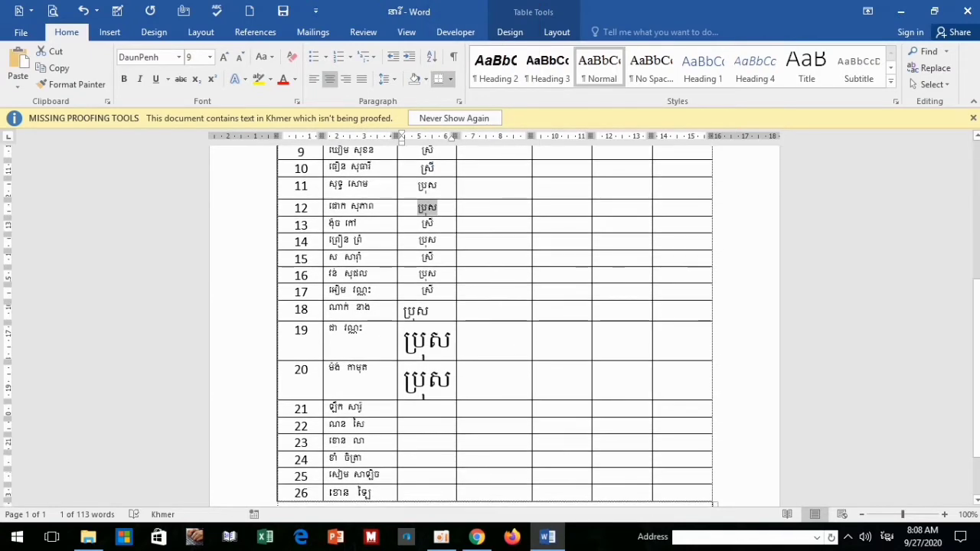
{"action": "scroll", "coordinate": [495, 326], "scroll_direction": "down", "scroll_amount": 2}
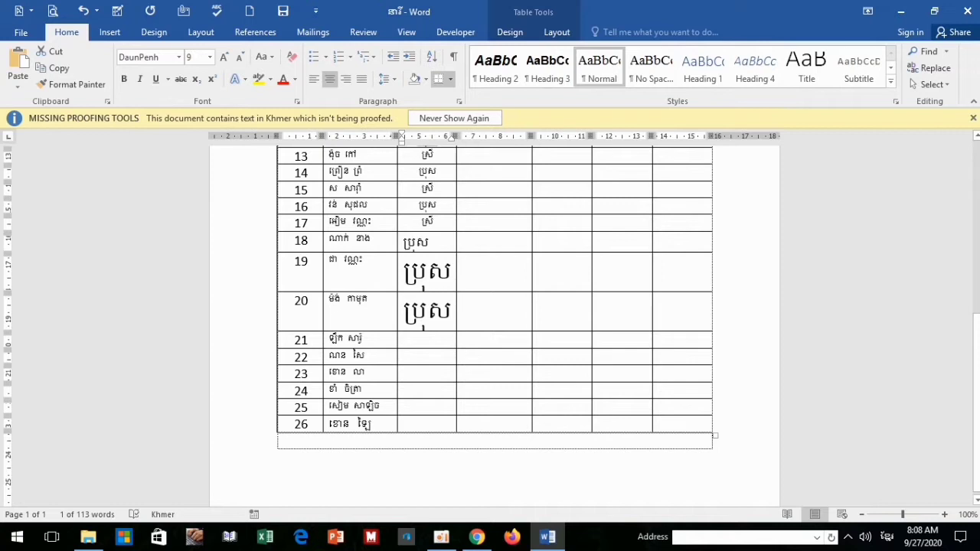
{"action": "double_click", "coordinate": [427, 189]}
{"action": "left_click", "coordinate": [973, 117]}
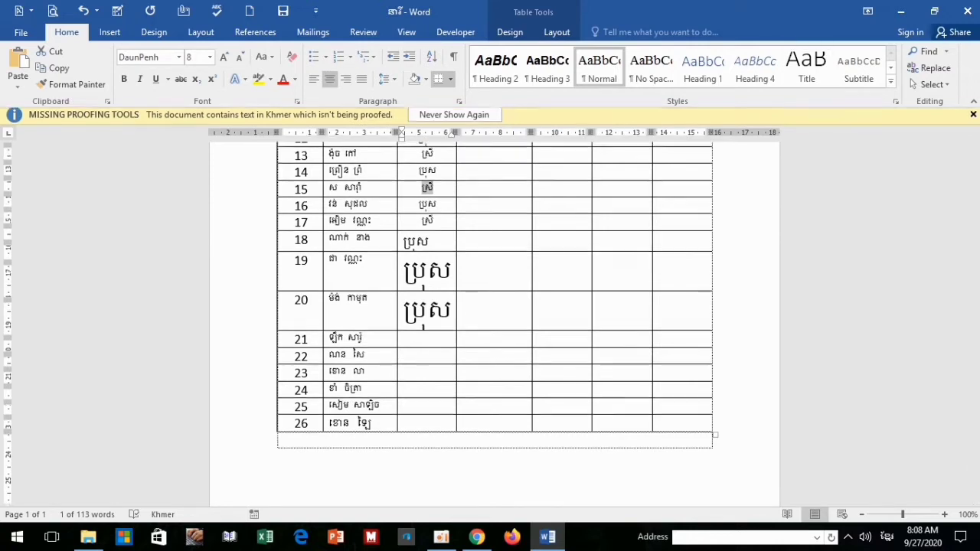
Paste ស្រី into the gender cells of rows 21 through 26
{"action": "left_click", "coordinate": [427, 336]}
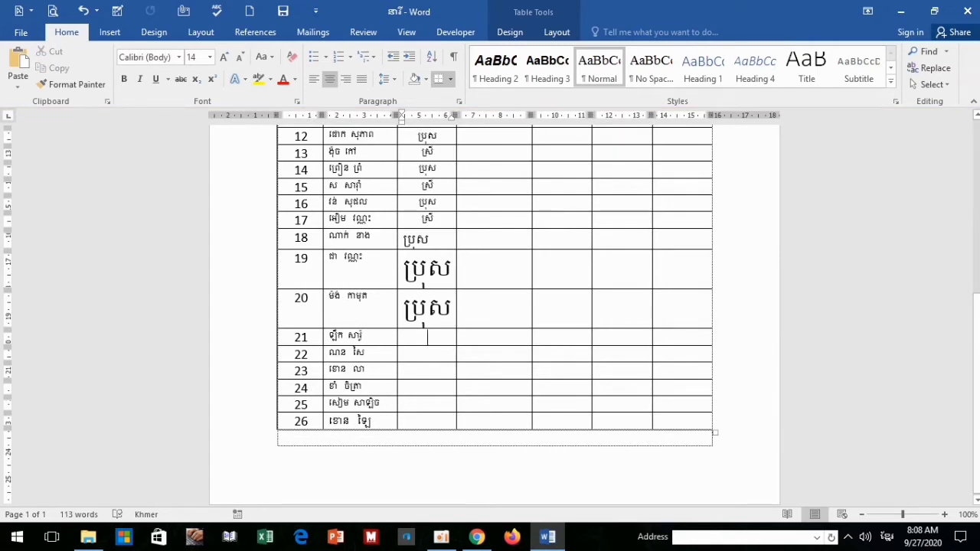
{"action": "type", "text": "ស្រី"}
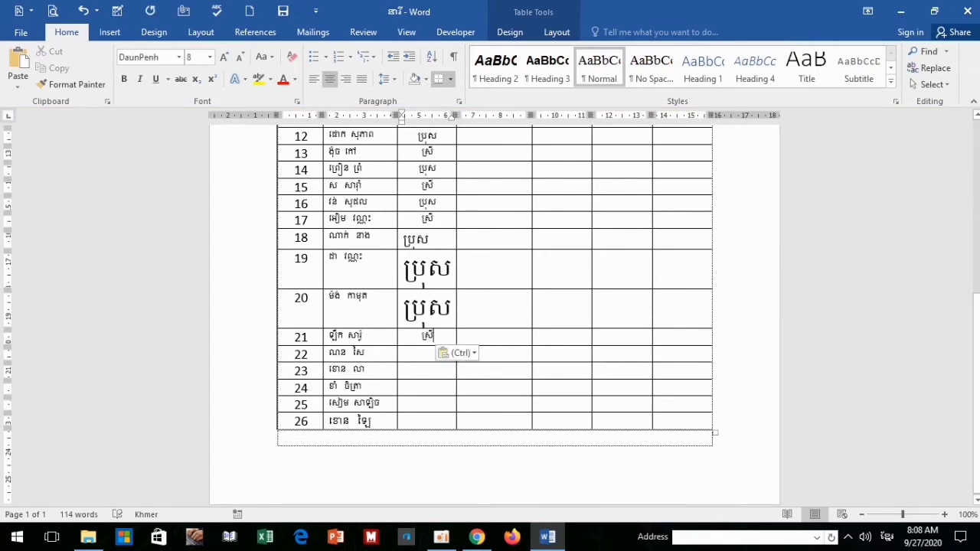
{"action": "left_click", "coordinate": [426, 354]}
{"action": "type", "text": "ស្រី"}
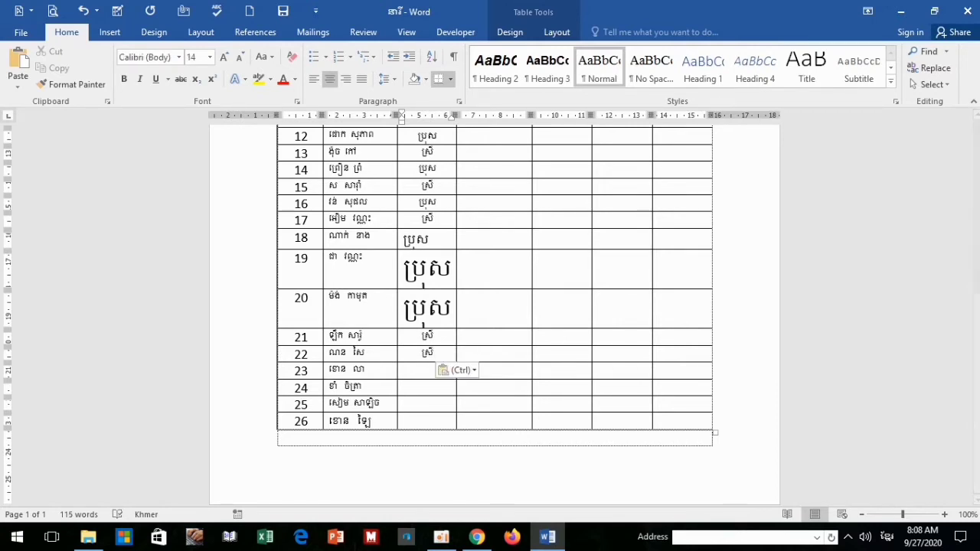
{"action": "type", "text": "ស្រី"}
{"action": "left_click", "coordinate": [428, 387]}
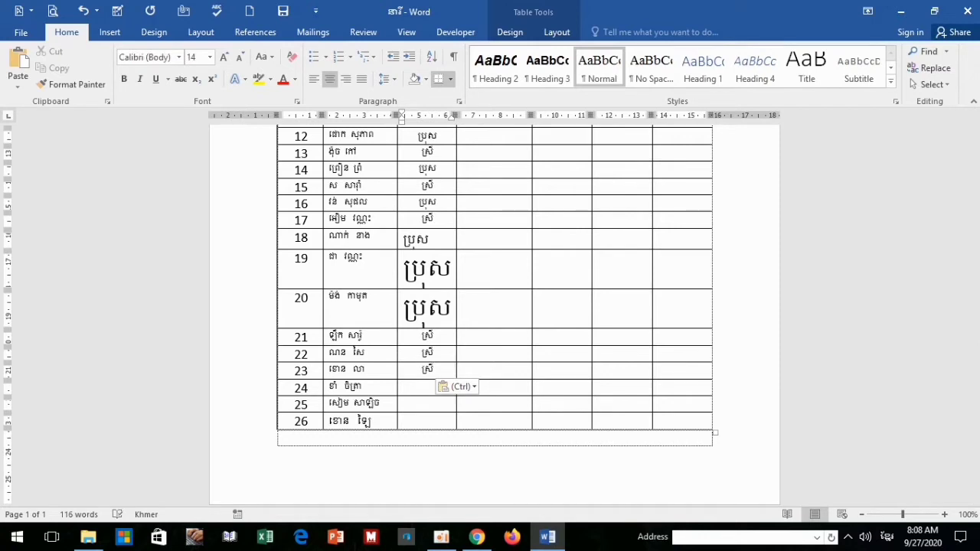
{"action": "type", "text": "ស្រី"}
{"action": "left_click", "coordinate": [428, 404]}
{"action": "type", "text": "ស្រី"}
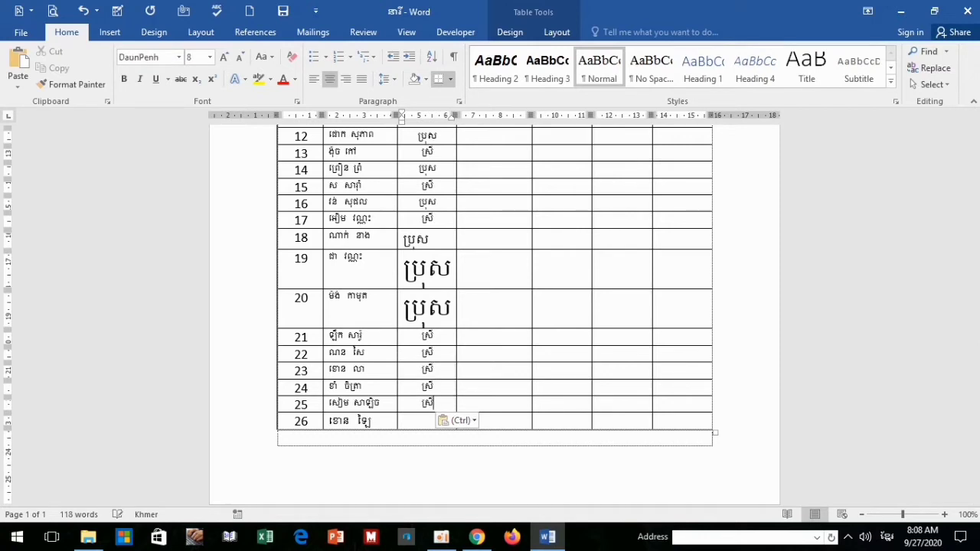
{"action": "left_click", "coordinate": [428, 420]}
{"action": "type", "text": "ស្រី"}
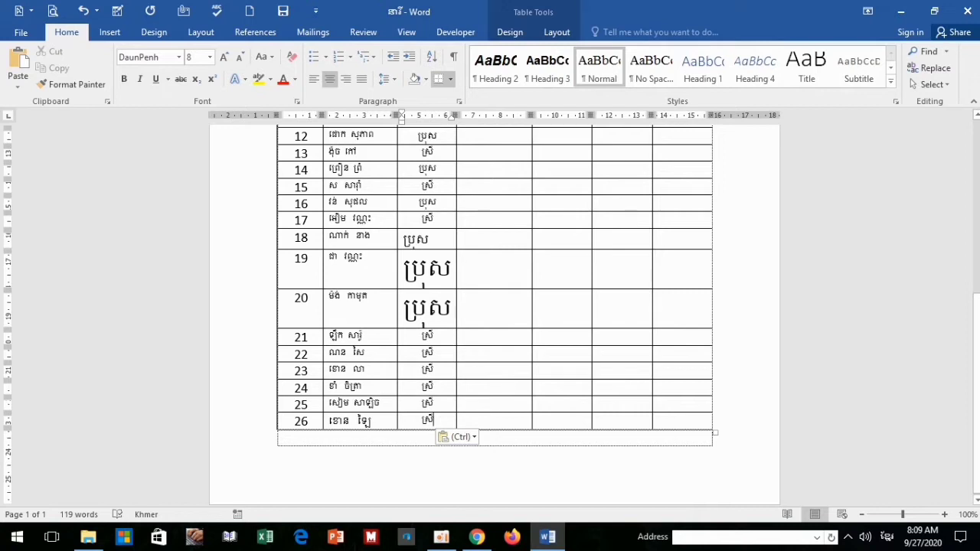
Set the row 18–20 gender entries to 7 pt and centre them
{"action": "left_click_drag", "start_coordinate": [440, 310], "coordinate": [426, 239]}
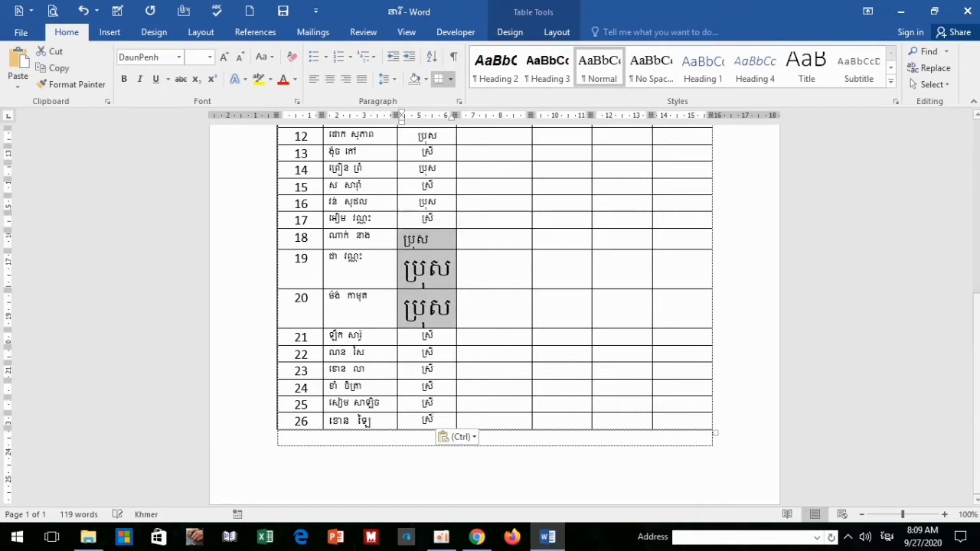
{"action": "type", "text": "7"}
{"action": "key", "text": "Return"}
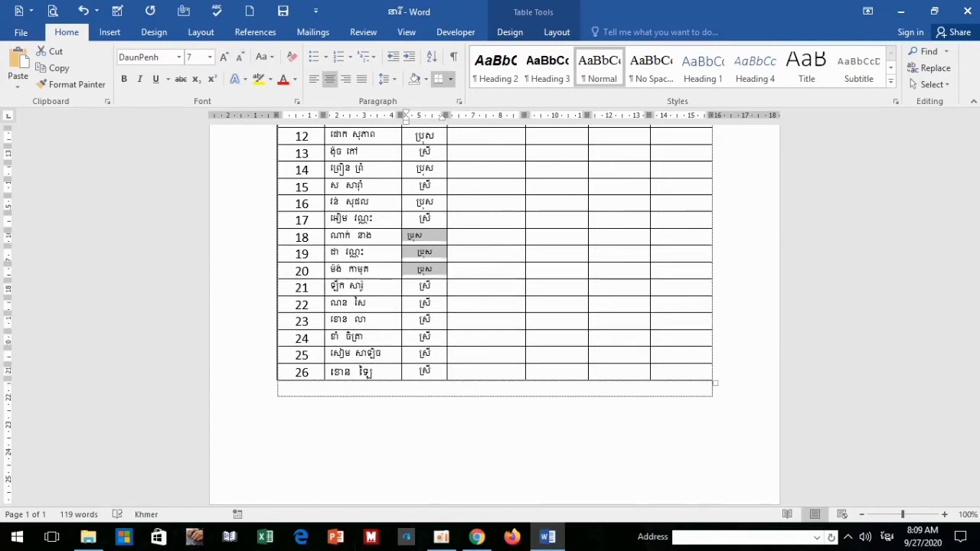
{"action": "left_click", "coordinate": [329, 79]}
{"action": "left_click", "coordinate": [486, 253]}
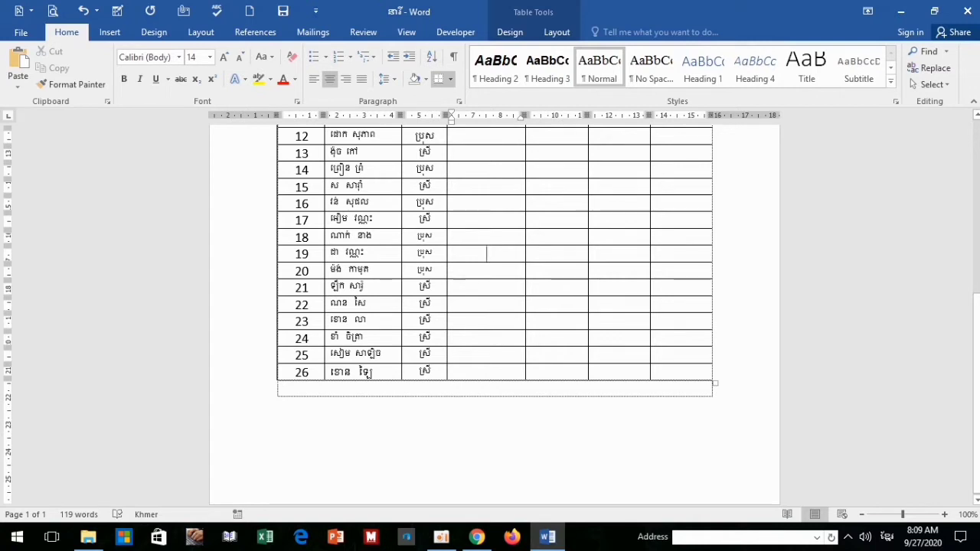
{"action": "left_click_drag", "start_coordinate": [424, 219], "coordinate": [424, 252]}
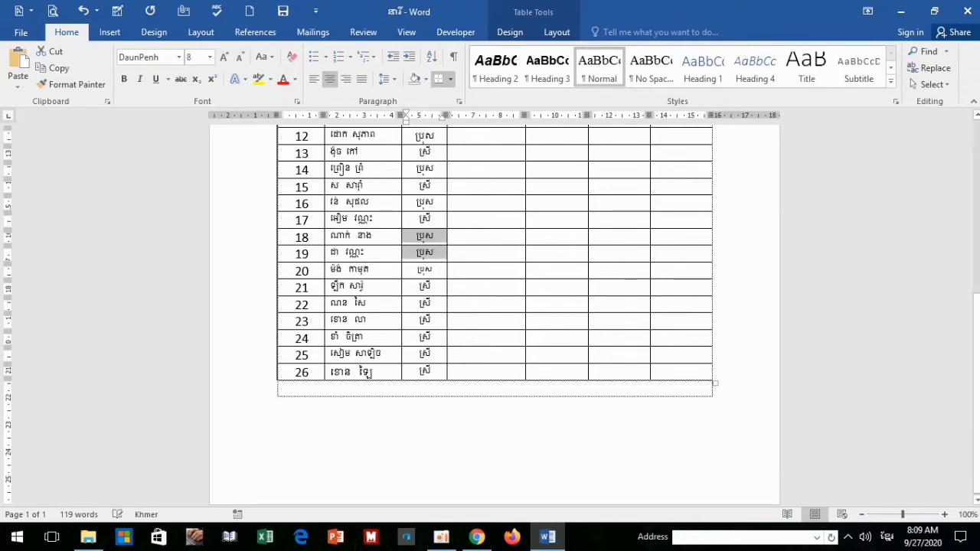
{"action": "left_click", "coordinate": [486, 253]}
Scroll back to the top and show the document's File Info page
{"action": "scroll", "coordinate": [495, 314], "scroll_direction": "up", "scroll_amount": 3}
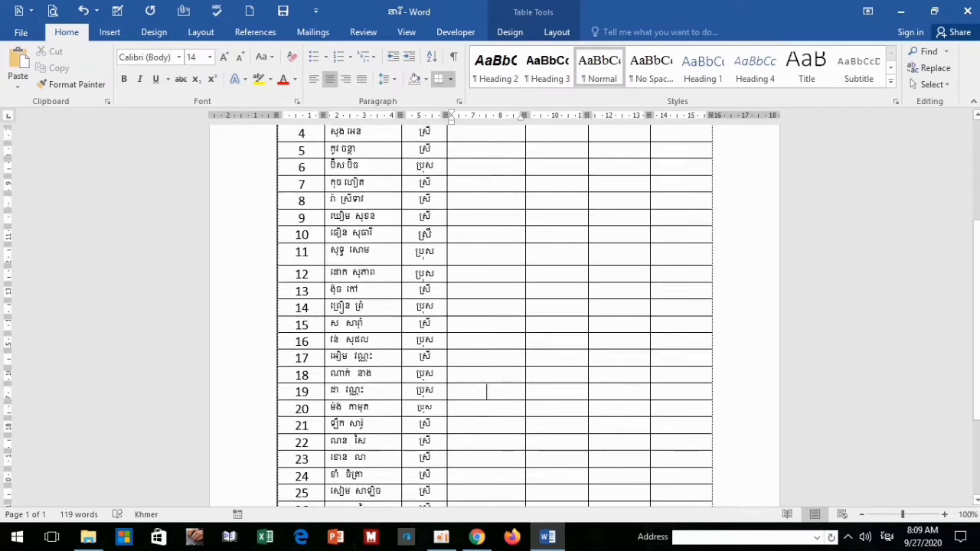
{"action": "scroll", "coordinate": [495, 314], "scroll_direction": "up", "scroll_amount": 3}
{"action": "scroll", "coordinate": [494, 314], "scroll_direction": "up", "scroll_amount": 1}
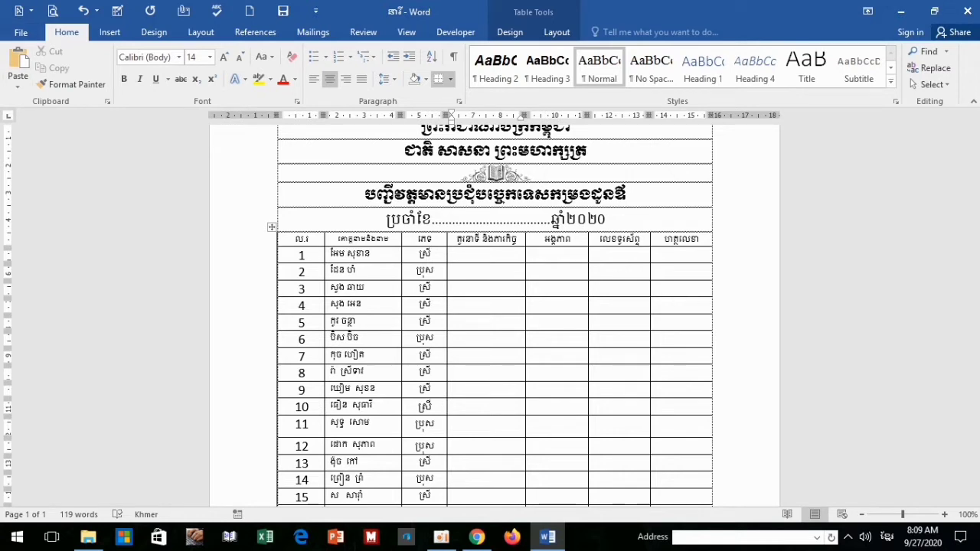
{"action": "left_click", "coordinate": [21, 31]}
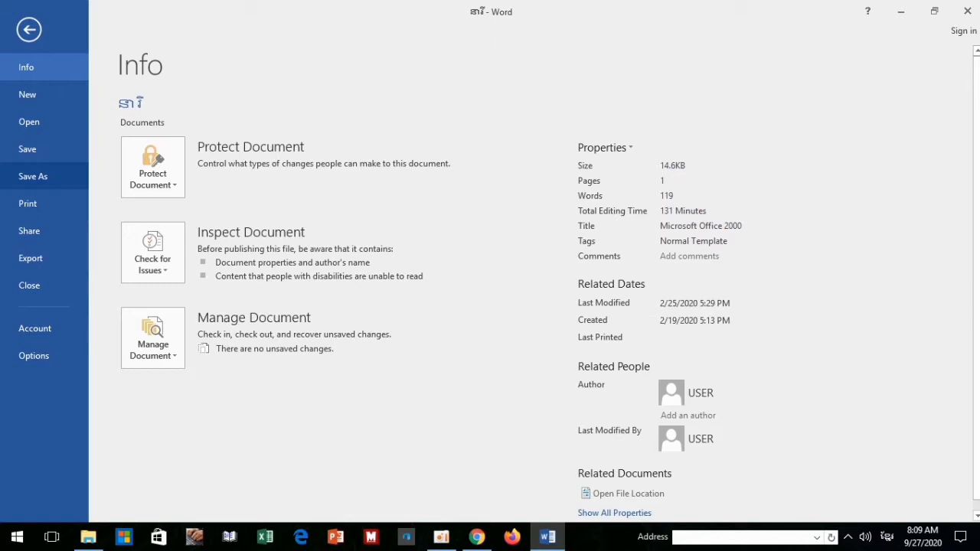
Save the student list under a new Khmer file name in the soum soth folder on D:
{"action": "left_click", "coordinate": [33, 176]}
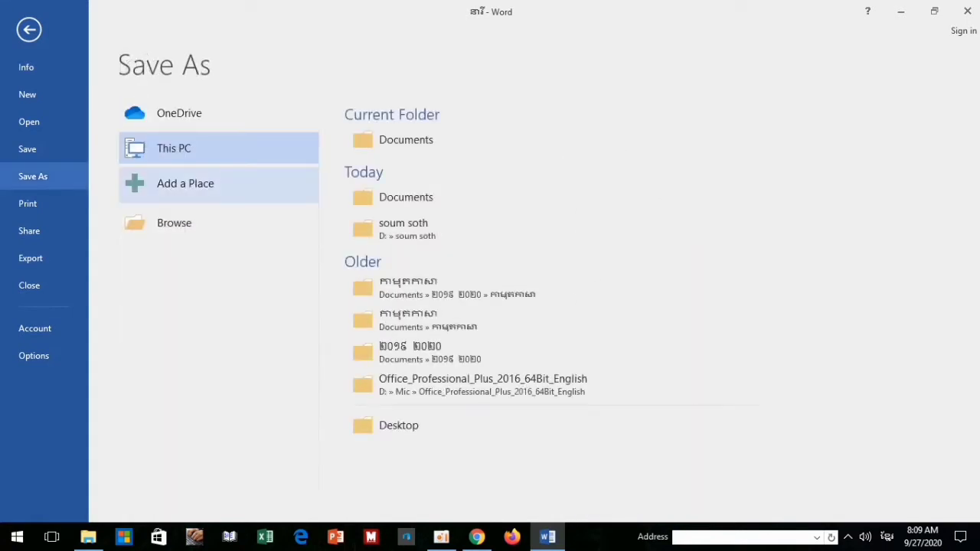
{"action": "left_click", "coordinate": [406, 139]}
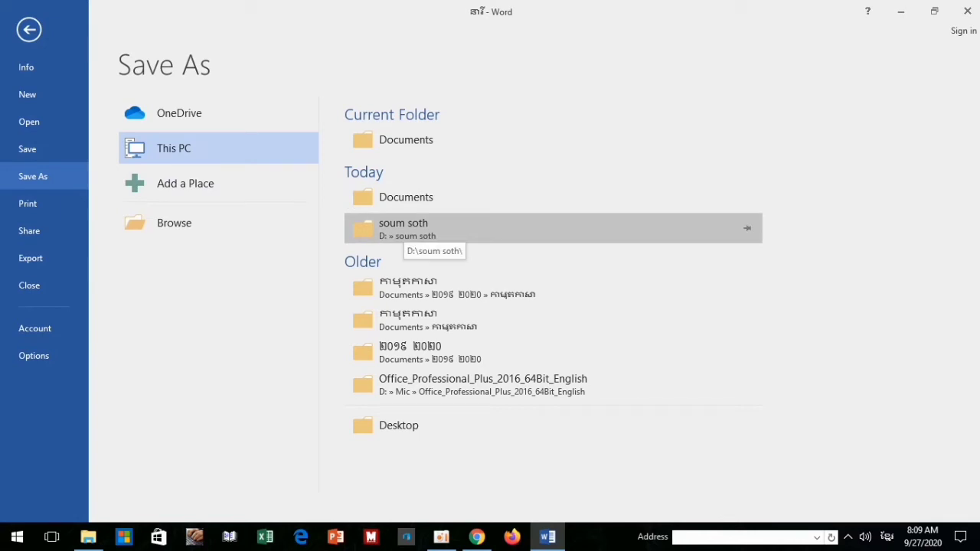
{"action": "left_click", "coordinate": [404, 228]}
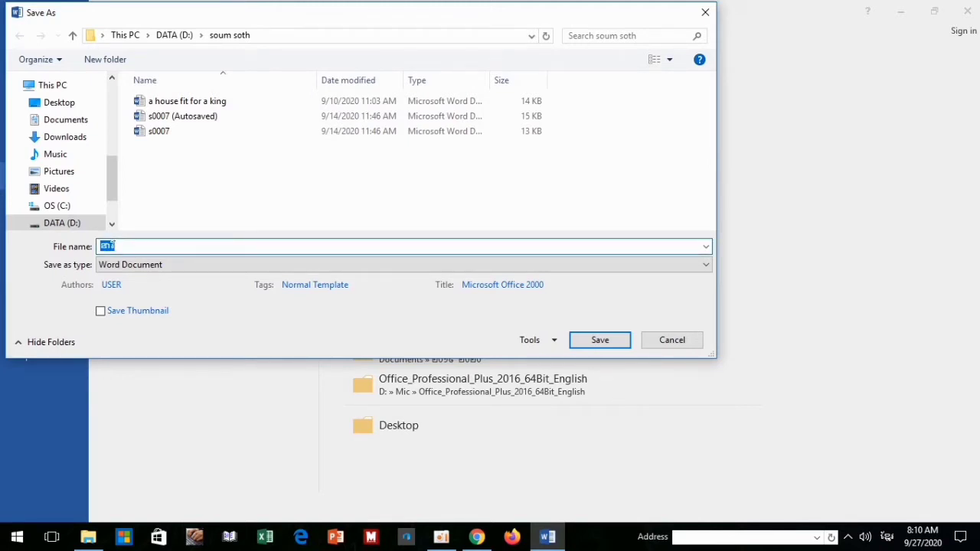
{"action": "key", "text": "End"}
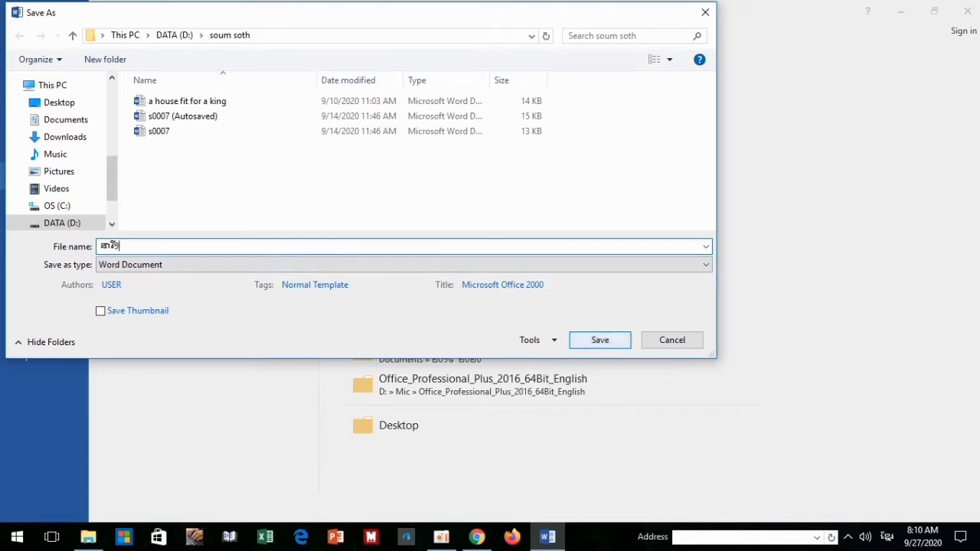
{"action": "key", "text": "Return"}
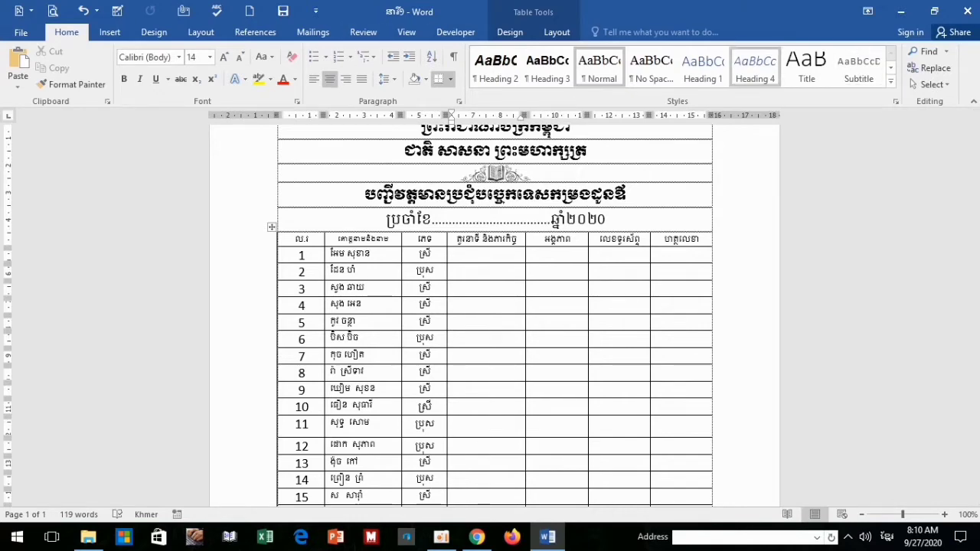
Close Word, reopen the student list from Documents, and close it again
{"action": "left_click", "coordinate": [967, 10]}
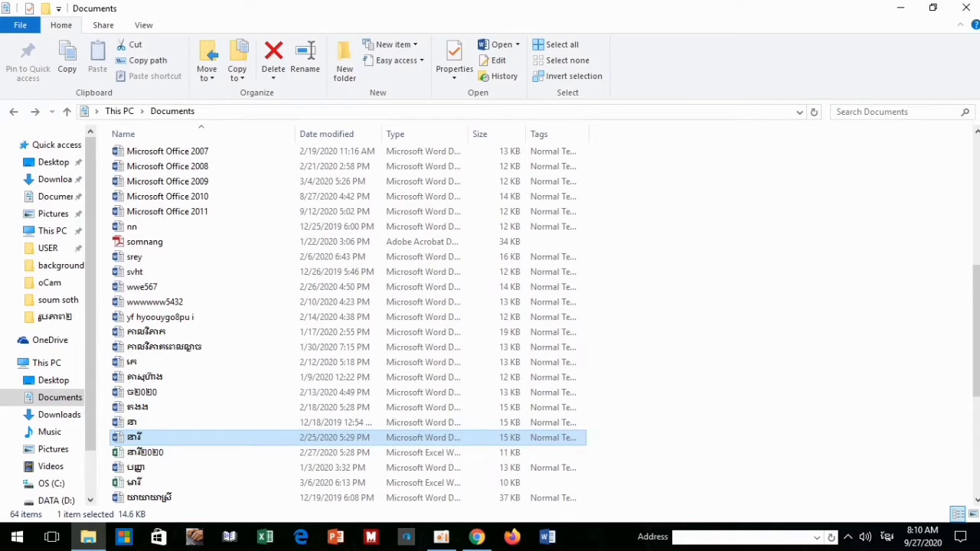
{"action": "double_click", "coordinate": [260, 437]}
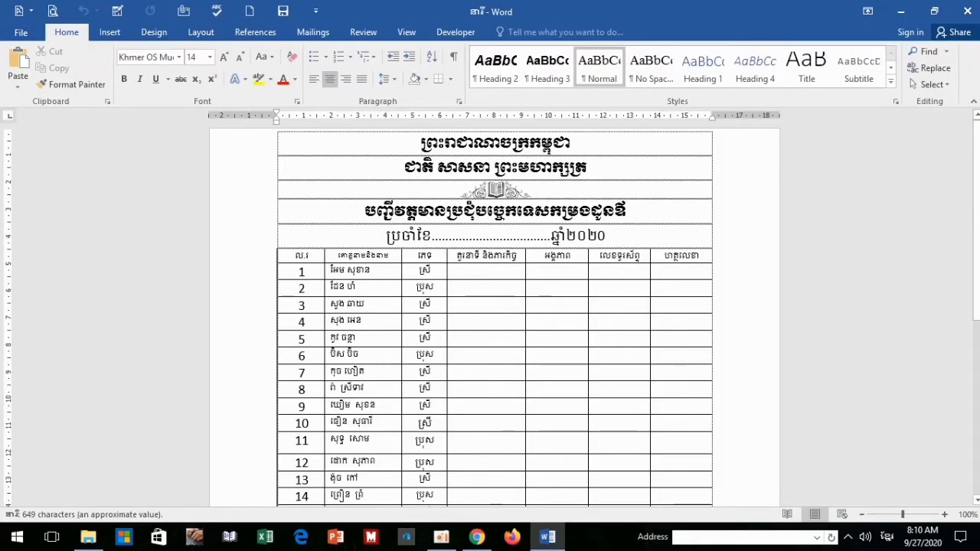
{"action": "scroll", "coordinate": [495, 306], "scroll_direction": "down", "scroll_amount": 3}
{"action": "scroll", "coordinate": [495, 306], "scroll_direction": "down", "scroll_amount": 4}
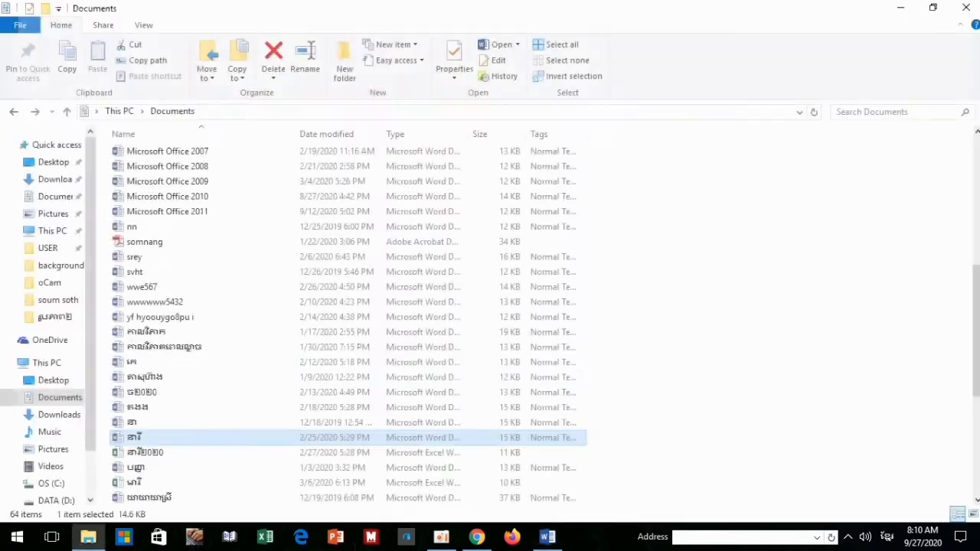
{"action": "left_click", "coordinate": [968, 11]}
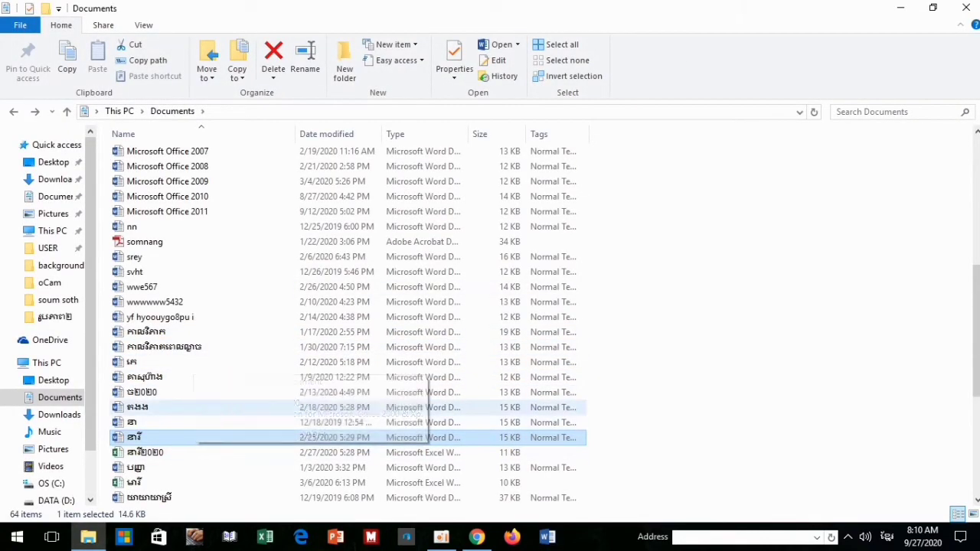
Reopen the empty desktop soum soth folder and browse the Documents folder's 64 items
{"action": "left_click", "coordinate": [55, 196]}
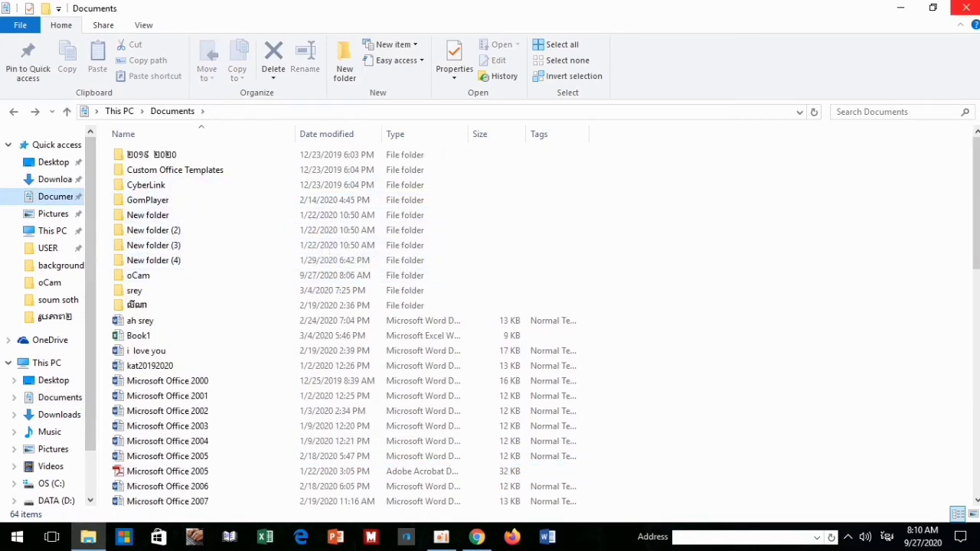
{"action": "left_click", "coordinate": [966, 8]}
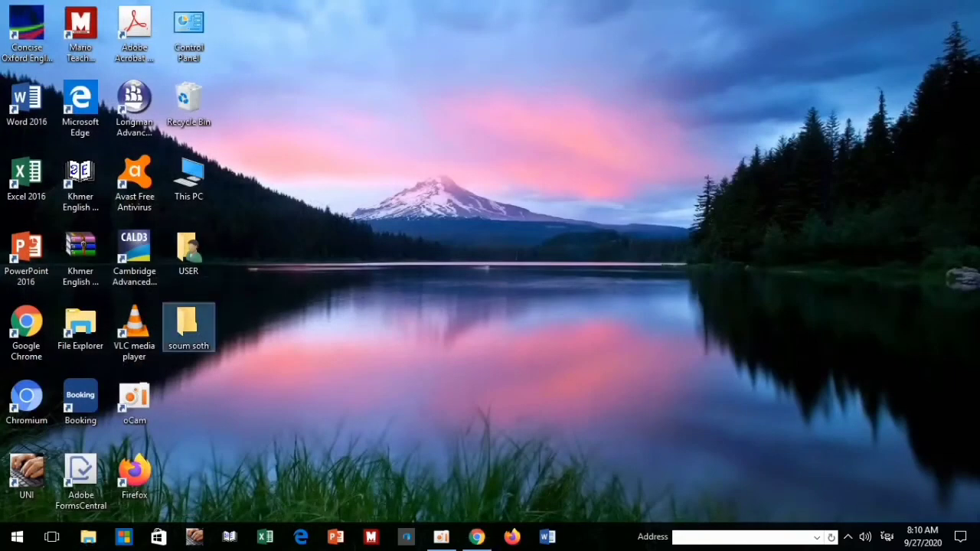
{"action": "double_click", "coordinate": [188, 326]}
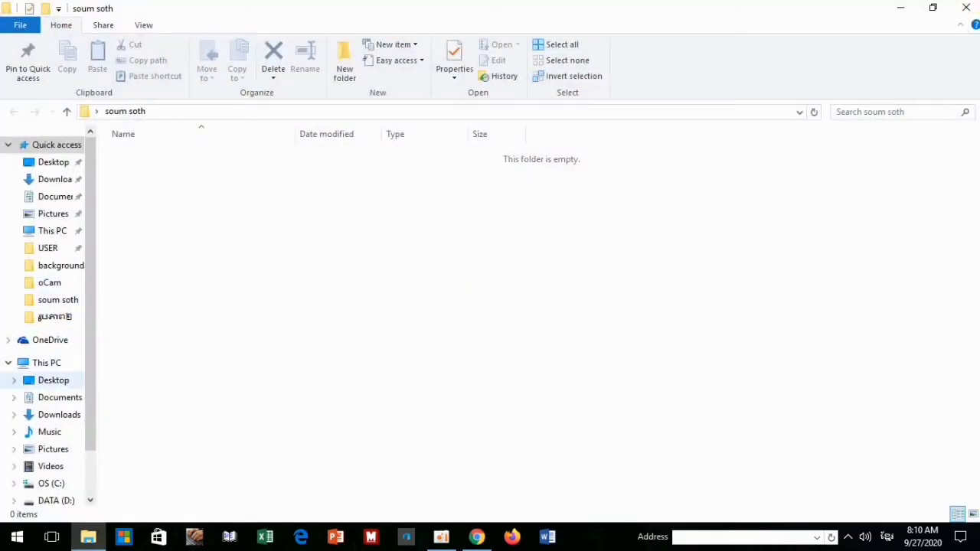
{"action": "left_click", "coordinate": [59, 397]}
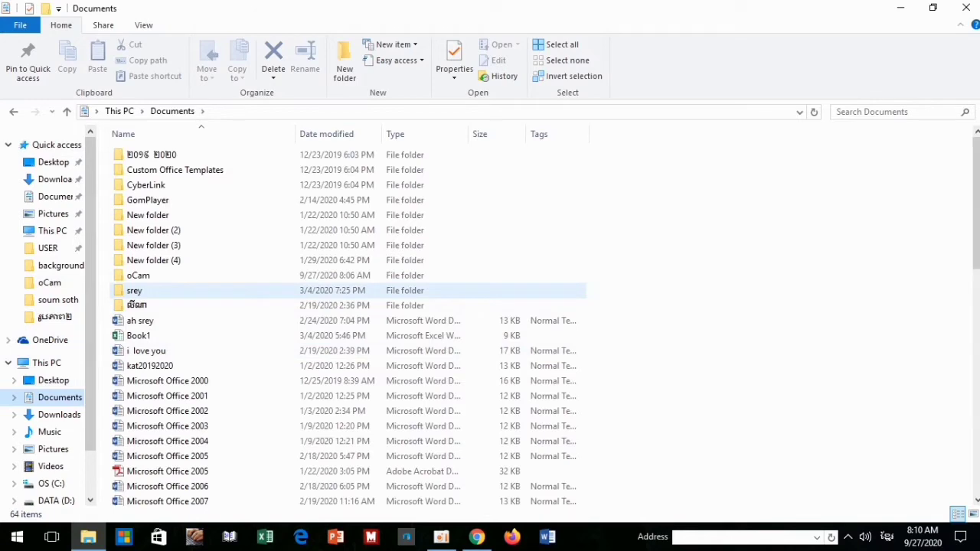
{"action": "scroll", "coordinate": [344, 291], "scroll_direction": "down", "scroll_amount": 1}
{"action": "scroll", "coordinate": [345, 291], "scroll_direction": "down", "scroll_amount": 4}
{"action": "scroll", "coordinate": [344, 291], "scroll_direction": "down", "scroll_amount": 4}
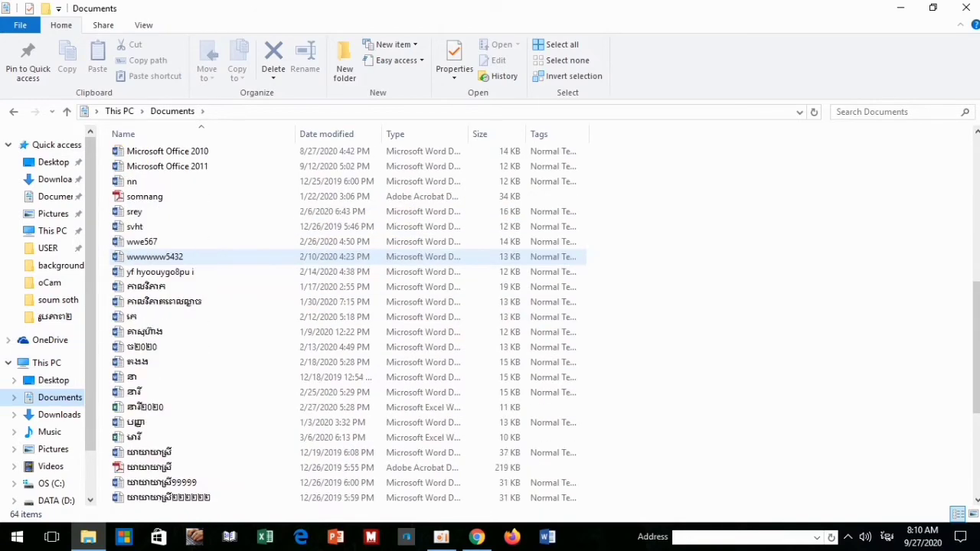
{"action": "scroll", "coordinate": [345, 306], "scroll_direction": "down", "scroll_amount": 5}
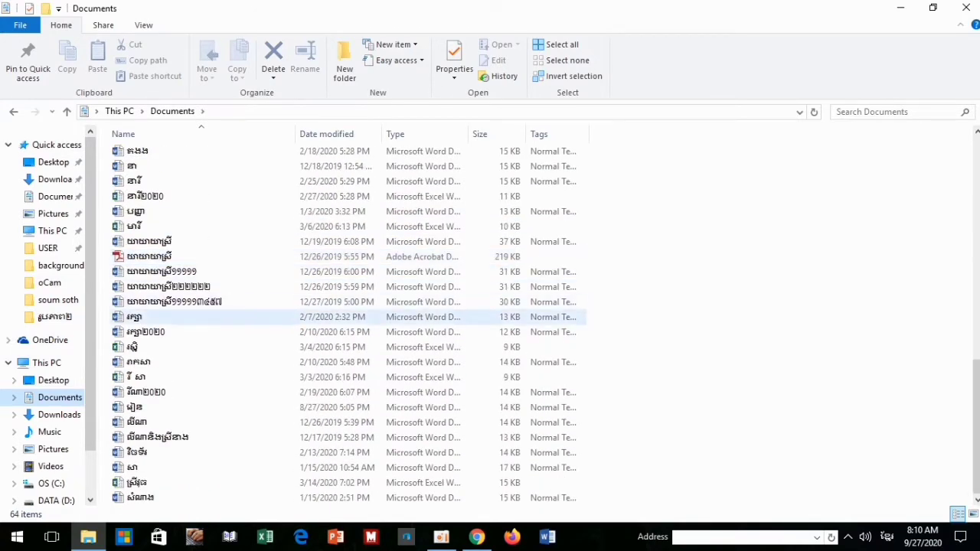
{"action": "scroll", "coordinate": [176, 317], "scroll_direction": "up", "scroll_amount": 4}
{"action": "scroll", "coordinate": [177, 317], "scroll_direction": "up", "scroll_amount": 4}
{"action": "scroll", "coordinate": [176, 317], "scroll_direction": "up", "scroll_amount": 5}
{"action": "scroll", "coordinate": [176, 317], "scroll_direction": "up", "scroll_amount": 1}
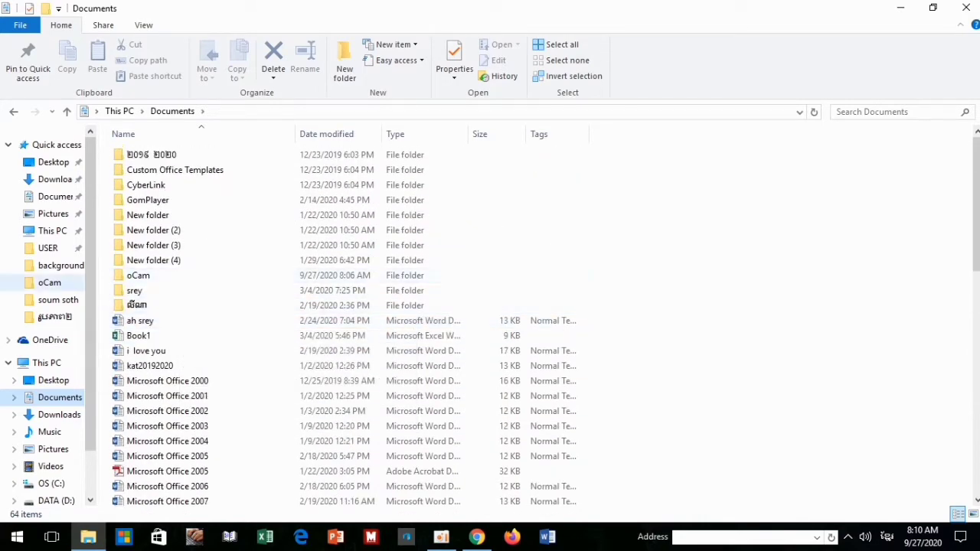
Open the newly saved Khmer student list from soum soth on D:, review its table, and minimize Word
{"action": "left_click", "coordinate": [58, 299]}
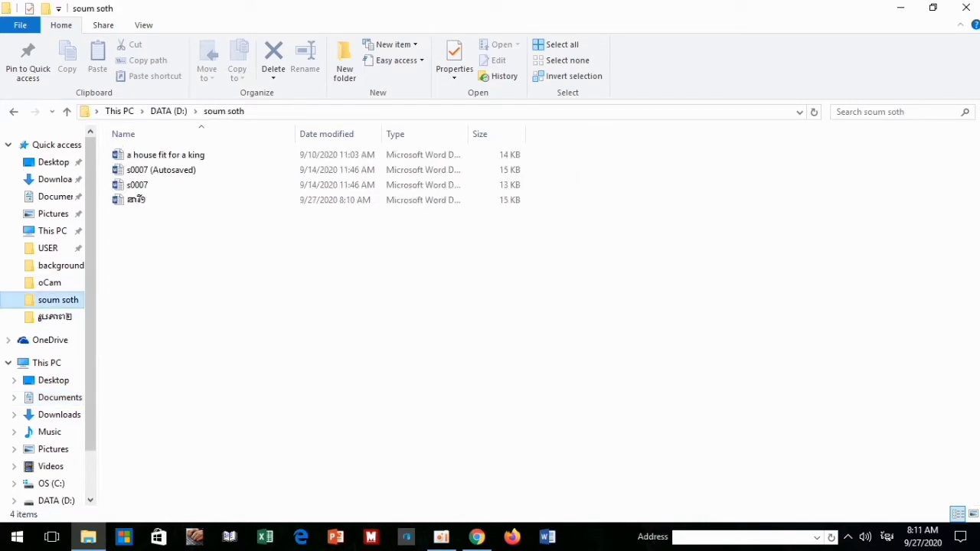
{"action": "double_click", "coordinate": [136, 200]}
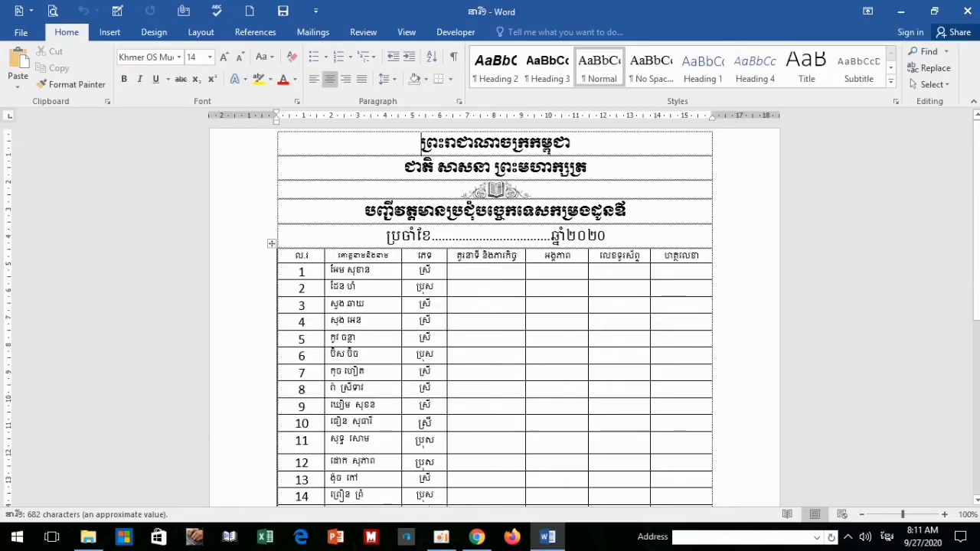
{"action": "scroll", "coordinate": [367, 389], "scroll_direction": "down", "scroll_amount": 2}
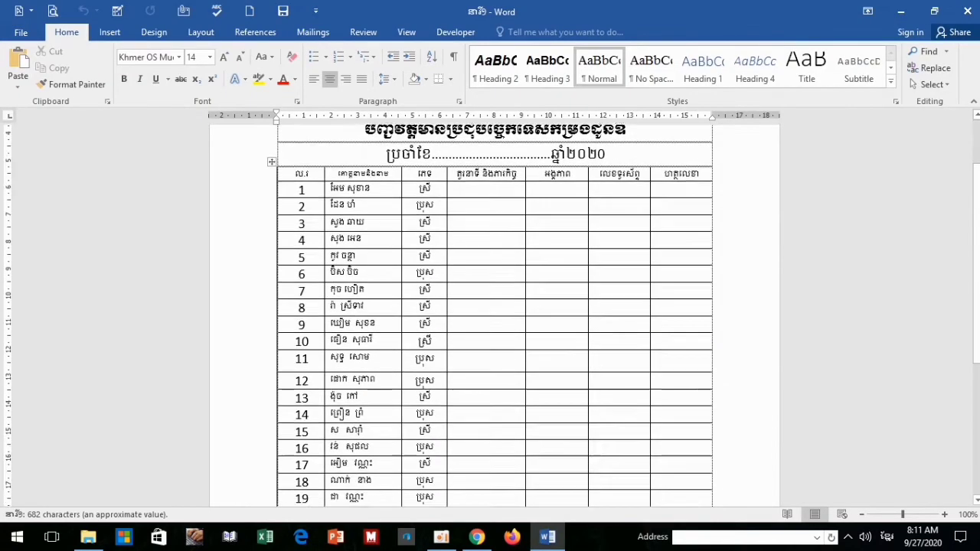
{"action": "scroll", "coordinate": [367, 389], "scroll_direction": "down", "scroll_amount": 2}
{"action": "scroll", "coordinate": [367, 389], "scroll_direction": "down", "scroll_amount": 3}
{"action": "scroll", "coordinate": [367, 389], "scroll_direction": "down", "scroll_amount": 1}
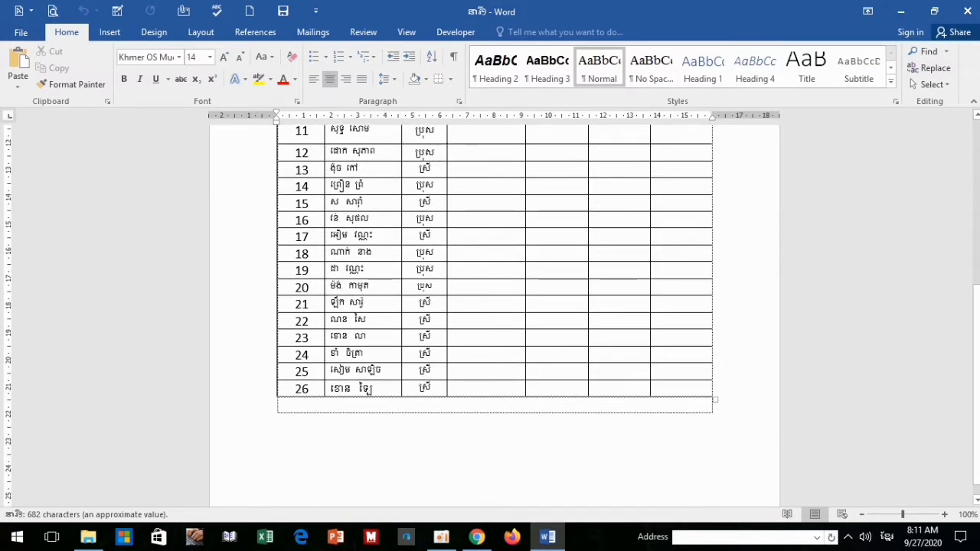
{"action": "scroll", "coordinate": [368, 389], "scroll_direction": "up", "scroll_amount": 3}
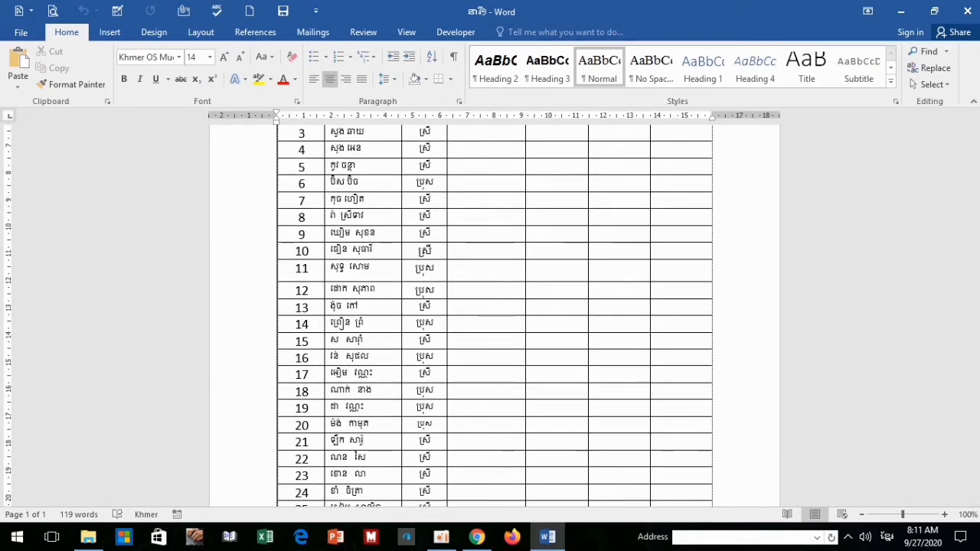
{"action": "scroll", "coordinate": [367, 389], "scroll_direction": "down", "scroll_amount": 3}
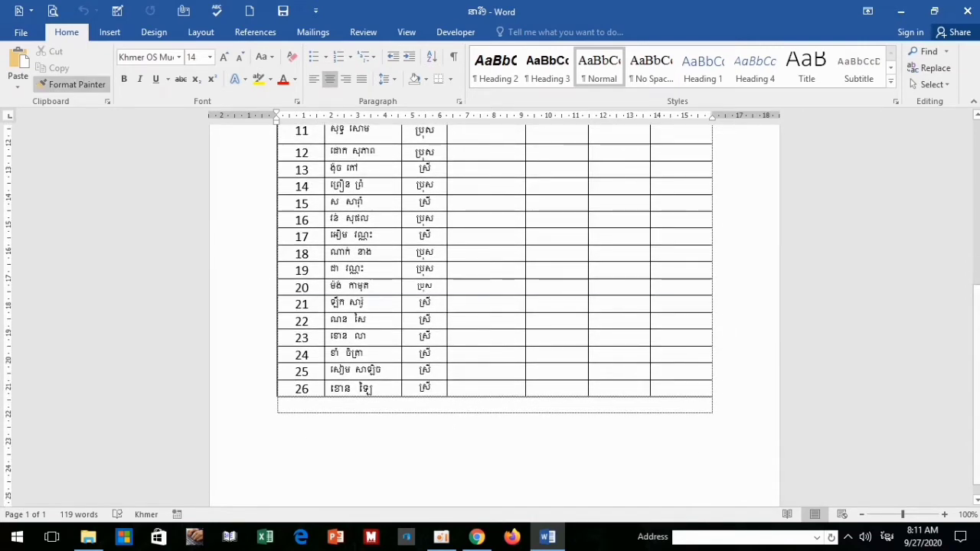
{"action": "left_click", "coordinate": [901, 12]}
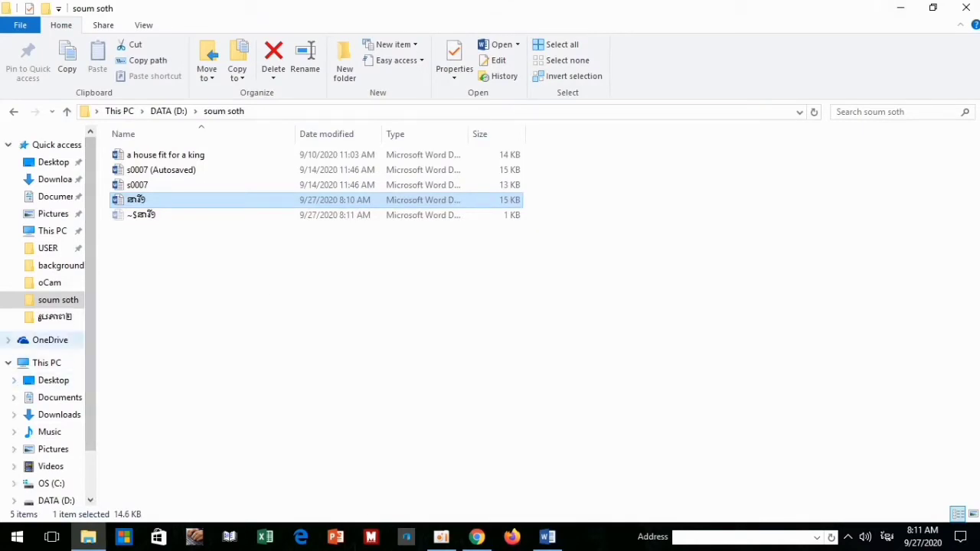
Open the original Khmer student list from Documents and scroll to its blank gender rows from row 18
{"action": "left_click", "coordinate": [60, 397]}
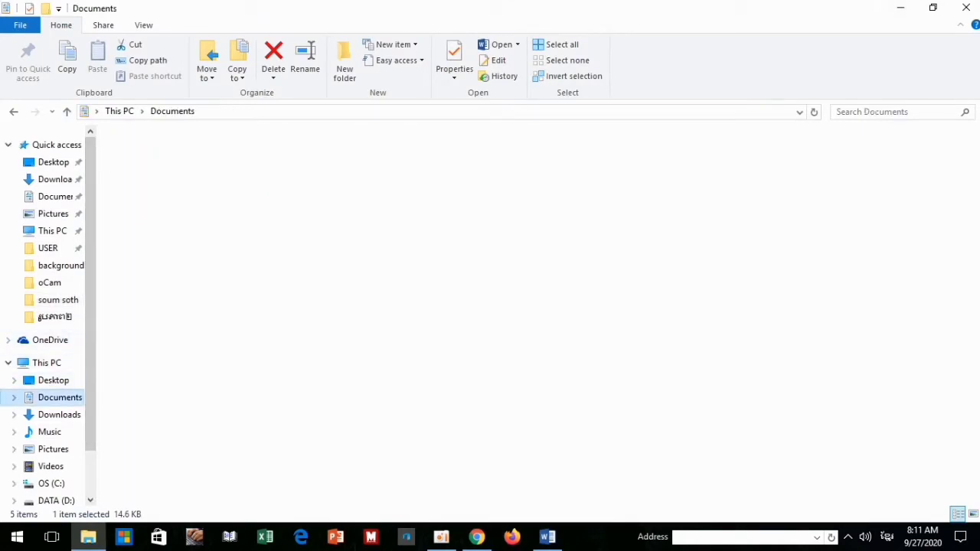
{"action": "scroll", "coordinate": [348, 322], "scroll_direction": "down", "scroll_amount": 3}
{"action": "scroll", "coordinate": [348, 322], "scroll_direction": "down", "scroll_amount": 3}
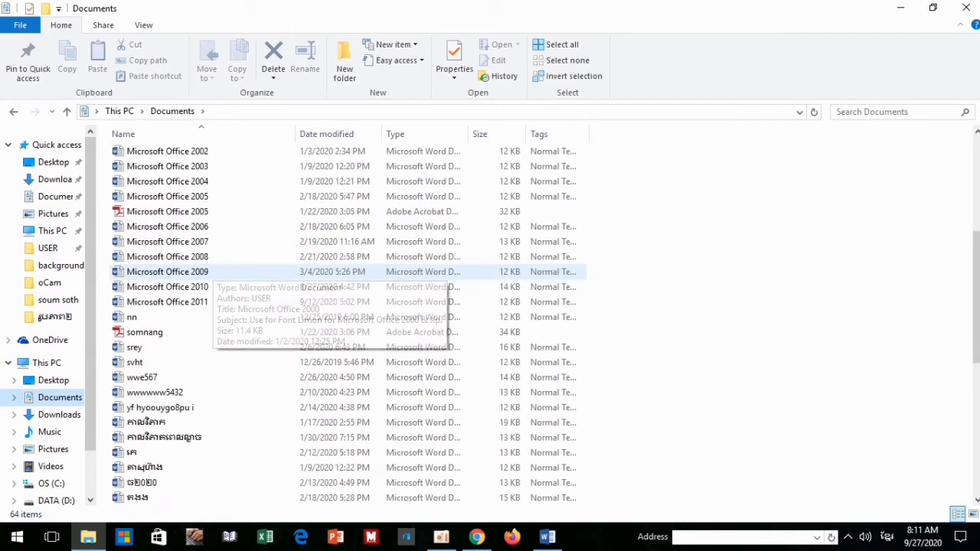
{"action": "scroll", "coordinate": [349, 322], "scroll_direction": "down", "scroll_amount": 4}
{"action": "double_click", "coordinate": [230, 347]}
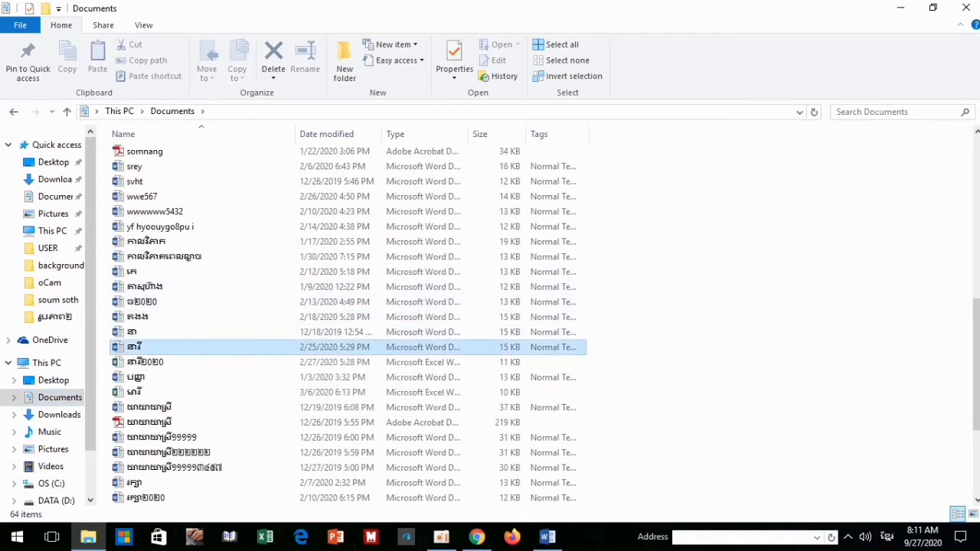
{"action": "scroll", "coordinate": [495, 314], "scroll_direction": "down", "scroll_amount": 5}
{"action": "scroll", "coordinate": [494, 314], "scroll_direction": "down", "scroll_amount": 1}
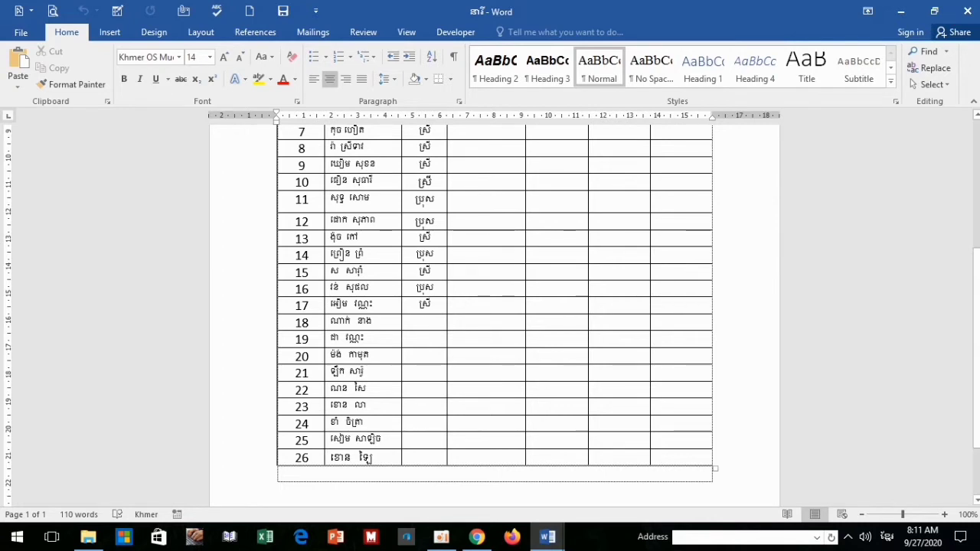
Enter ប្រុស in row 18's gender cell
{"action": "left_click", "coordinate": [425, 320]}
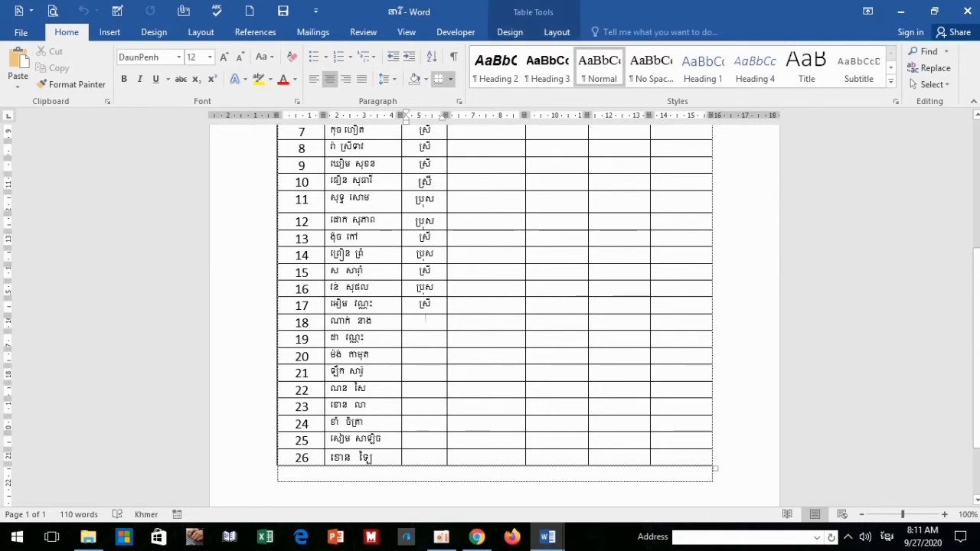
{"action": "type", "text": "ប"}
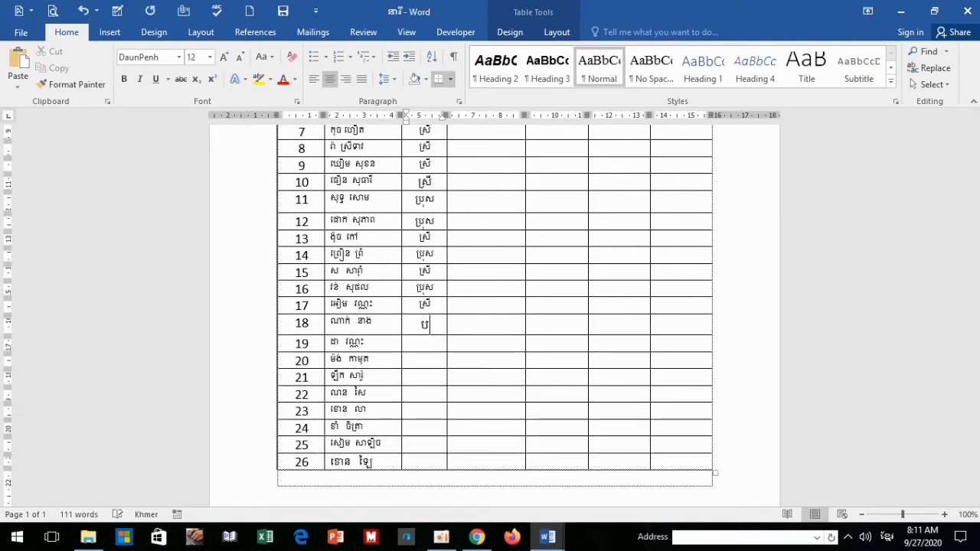
{"action": "type", "text": "្រ"}
{"action": "type", "text": "ុស"}
{"action": "left_click", "coordinate": [487, 322]}
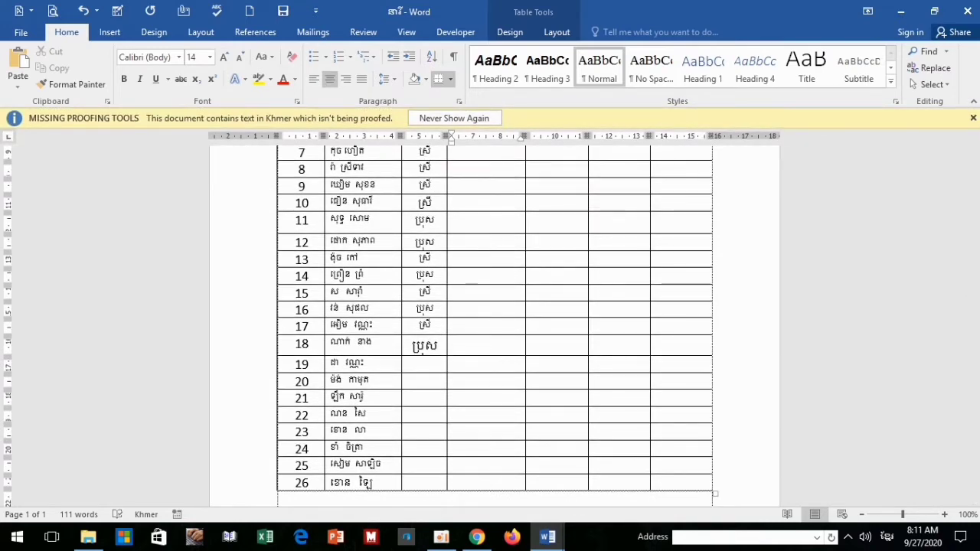
Dismiss the proofing notice, then close the student list and save the changes
{"action": "left_click", "coordinate": [972, 118]}
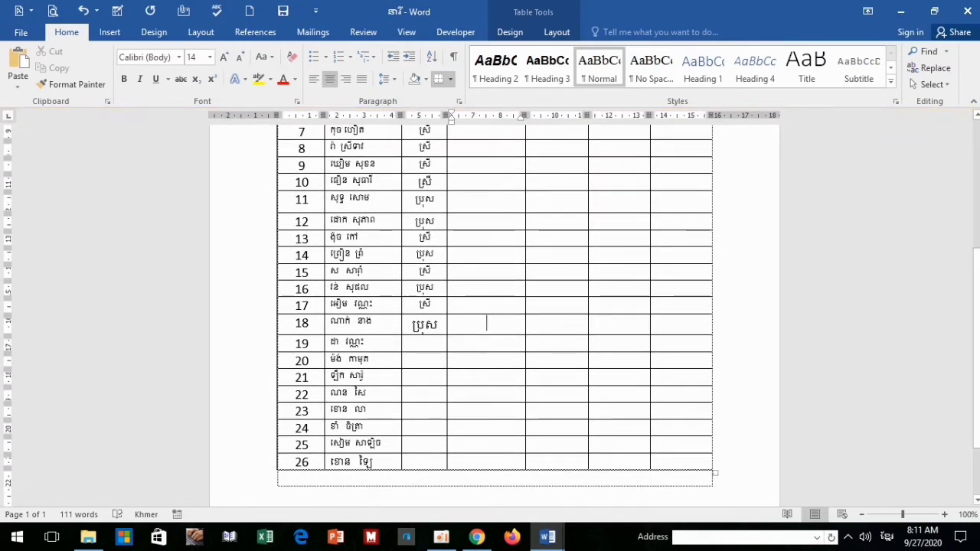
{"action": "left_click", "coordinate": [967, 11]}
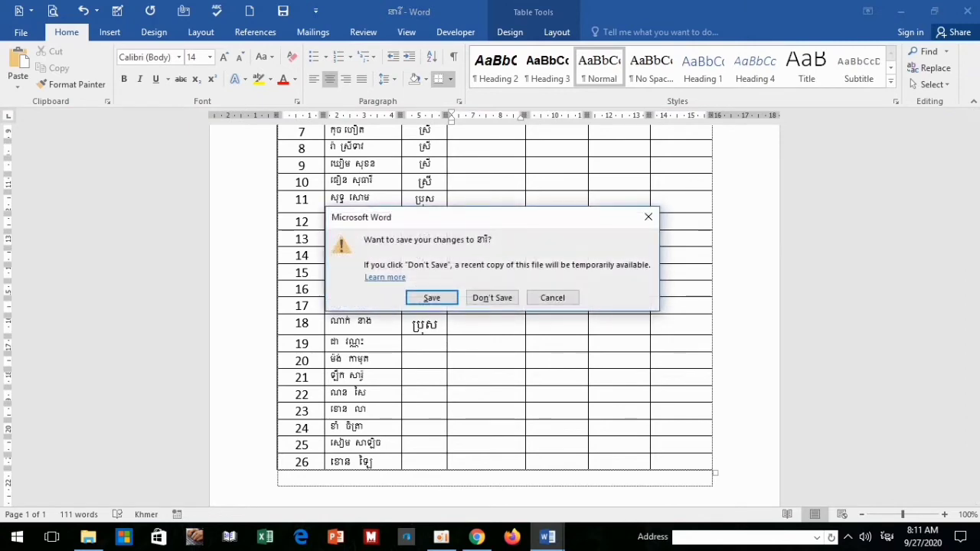
{"action": "left_click", "coordinate": [431, 298]}
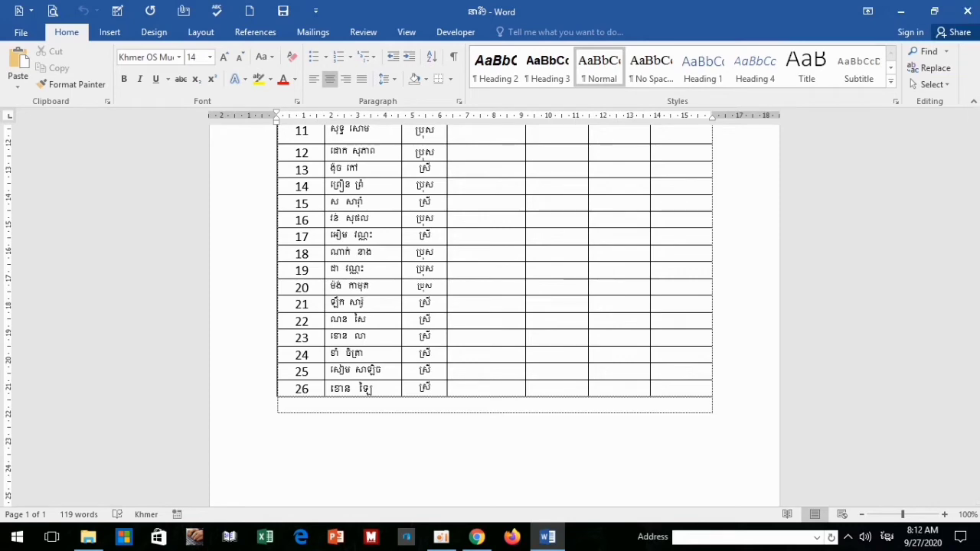
Reopen the saved student list from Documents and scroll to check row 18 reads ប្រុស
{"action": "left_click", "coordinate": [900, 11]}
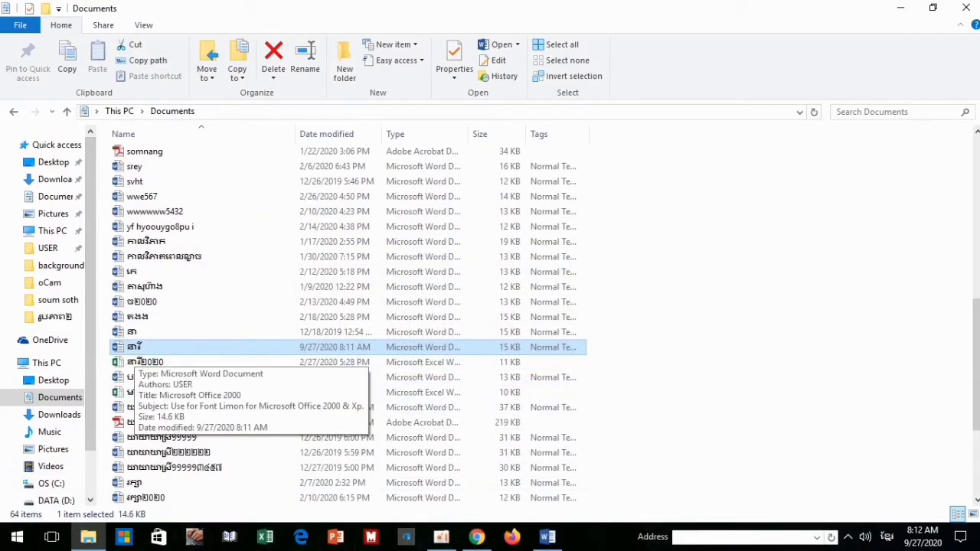
{"action": "double_click", "coordinate": [132, 346]}
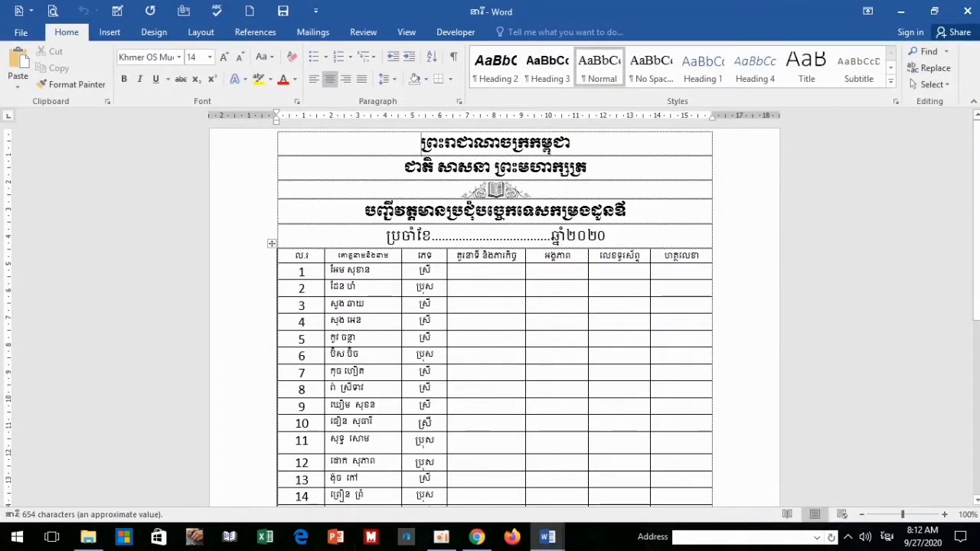
{"action": "scroll", "coordinate": [495, 306], "scroll_direction": "down", "scroll_amount": 3}
{"action": "scroll", "coordinate": [495, 306], "scroll_direction": "down", "scroll_amount": 4}
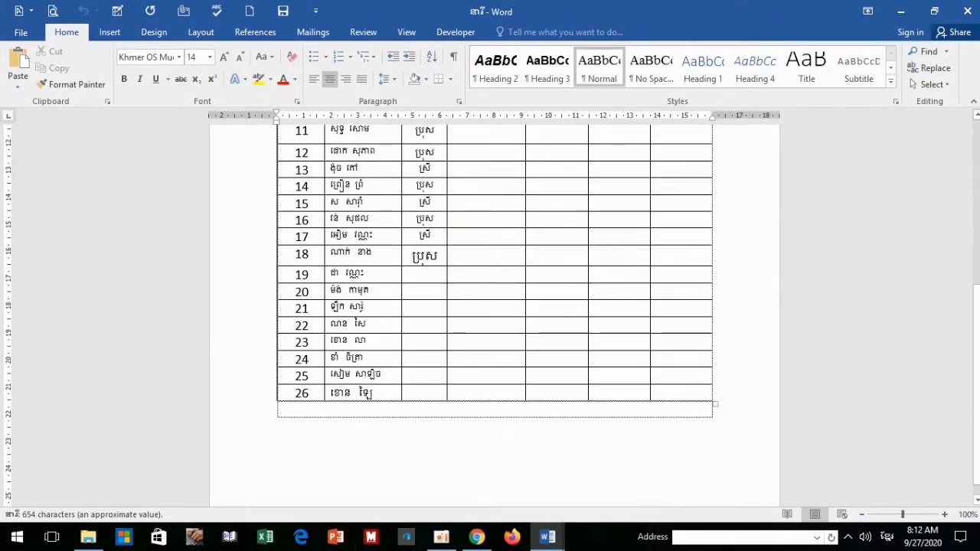
{"action": "scroll", "coordinate": [495, 306], "scroll_direction": "up", "scroll_amount": 2}
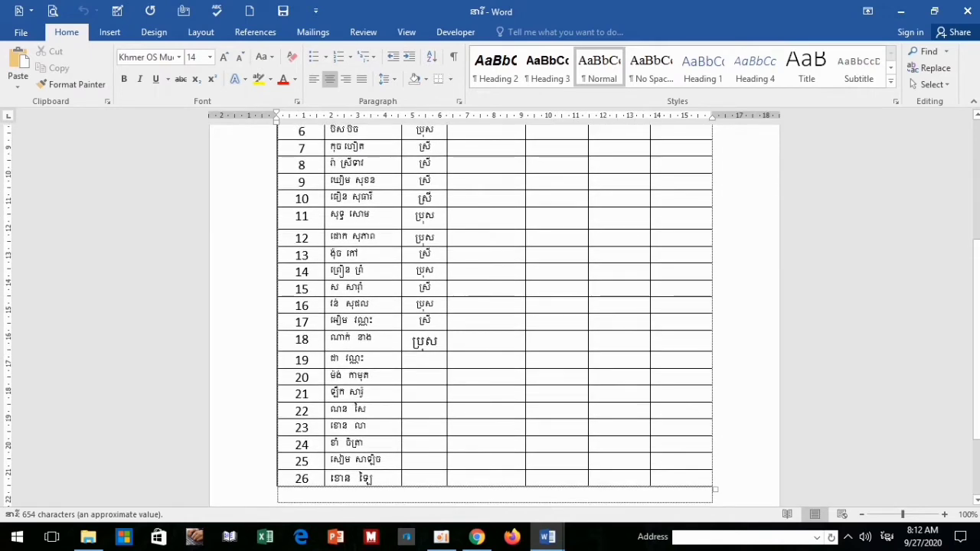
{"action": "scroll", "coordinate": [494, 307], "scroll_direction": "down", "scroll_amount": 1}
{"action": "scroll", "coordinate": [495, 306], "scroll_direction": "down", "scroll_amount": 1}
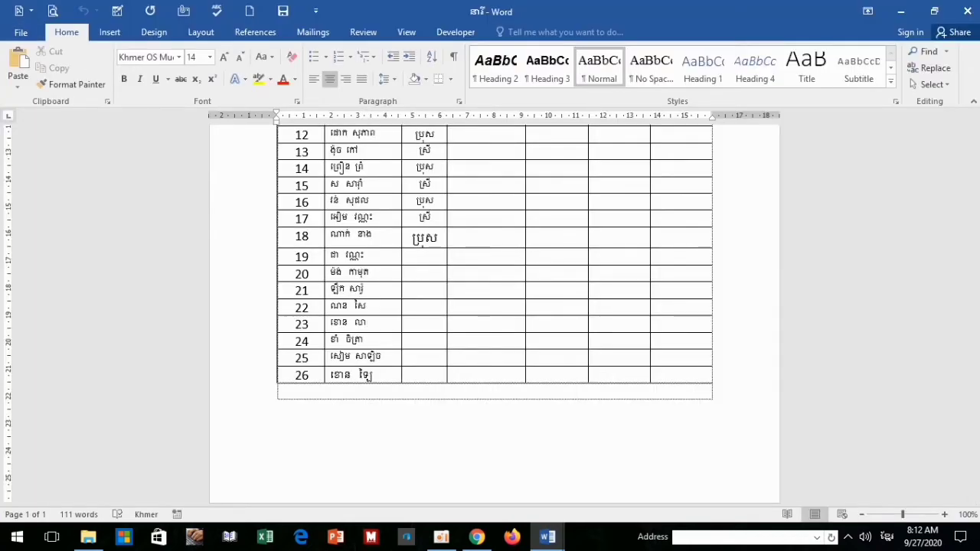
Look over the File > Save As locations, then return to the document without saving
{"action": "left_click", "coordinate": [20, 32]}
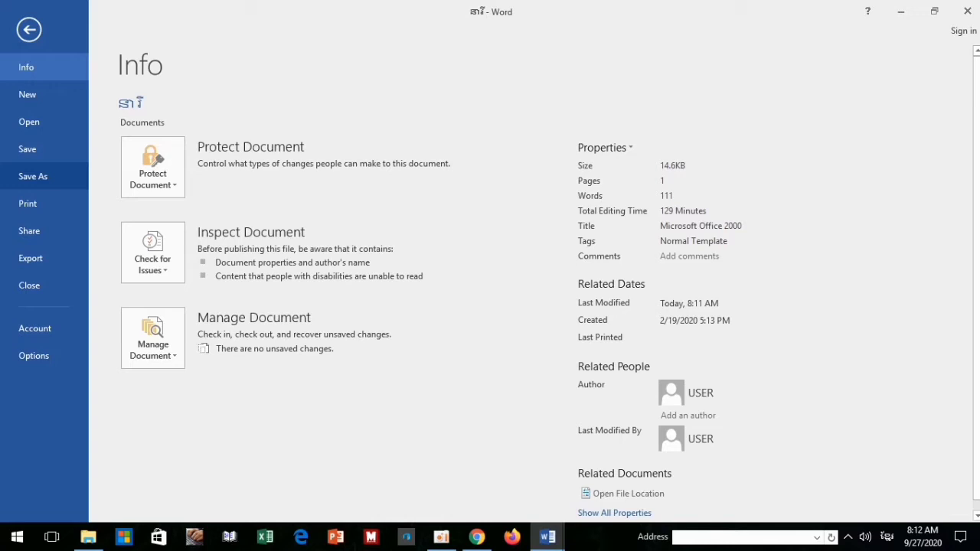
{"action": "left_click", "coordinate": [33, 176]}
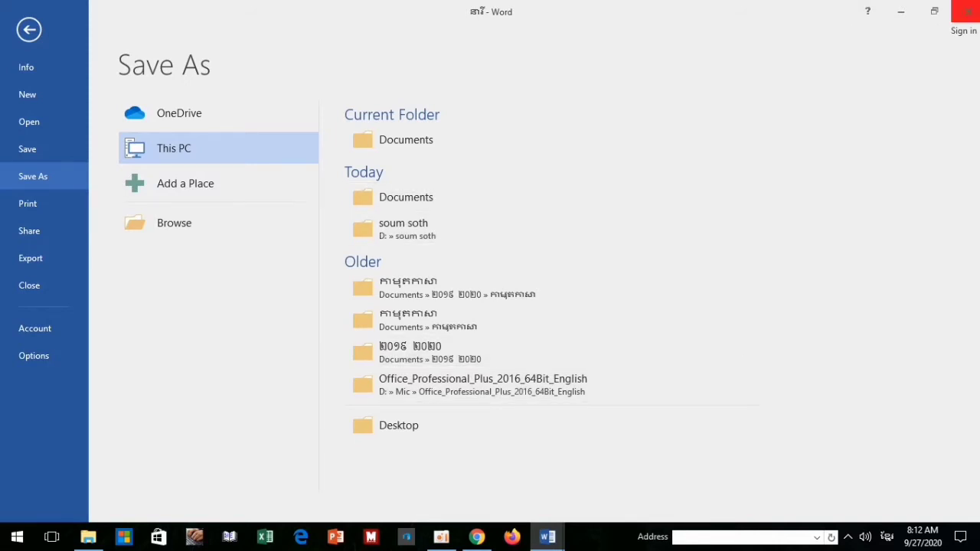
{"action": "key", "text": "Escape"}
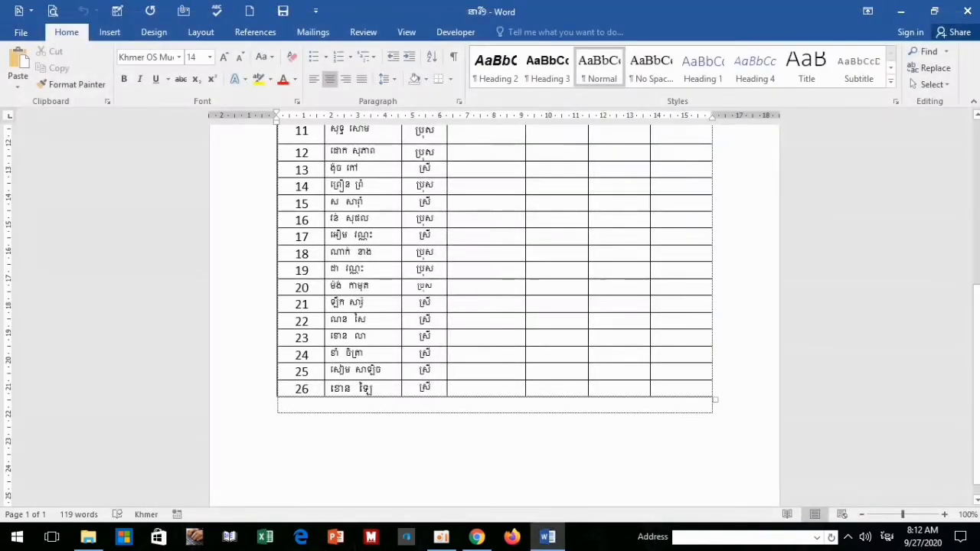
Type the job title នាយិកាសាលា into row 1's role cell, fixing the typo
{"action": "scroll", "coordinate": [367, 389], "scroll_direction": "up", "scroll_amount": 2}
{"action": "scroll", "coordinate": [374, 321], "scroll_direction": "up", "scroll_amount": 3}
{"action": "scroll", "coordinate": [380, 242], "scroll_direction": "up", "scroll_amount": 3}
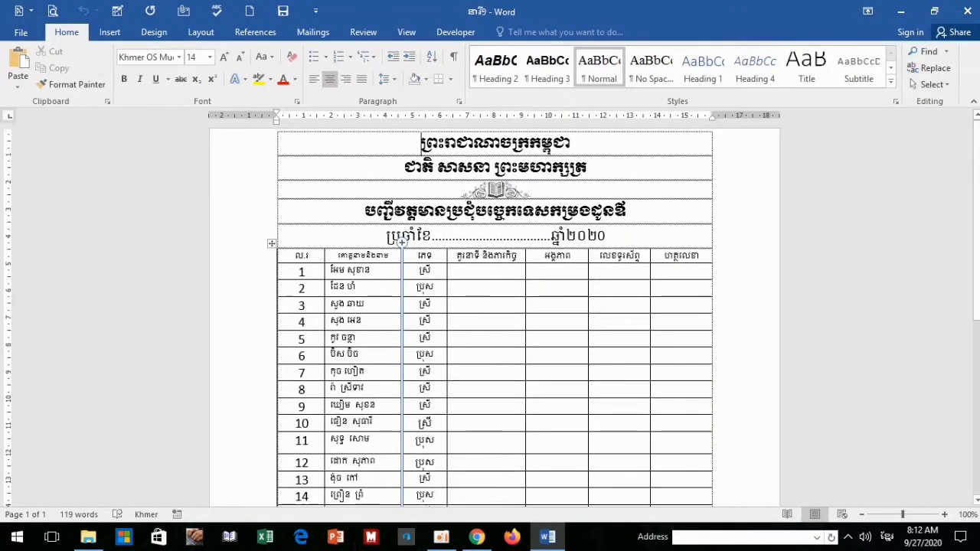
{"action": "scroll", "coordinate": [402, 244], "scroll_direction": "down", "scroll_amount": 3}
{"action": "scroll", "coordinate": [402, 243], "scroll_direction": "down", "scroll_amount": 3}
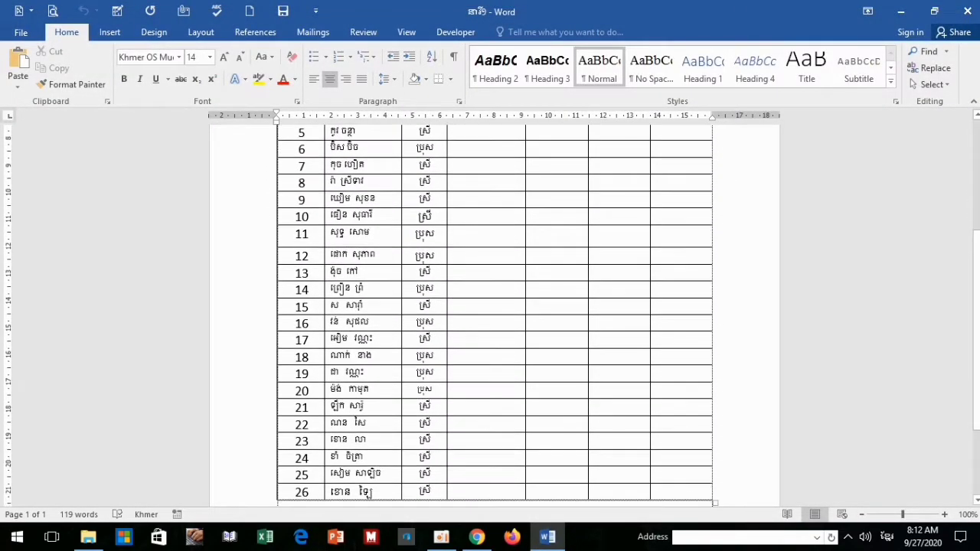
{"action": "scroll", "coordinate": [401, 243], "scroll_direction": "down", "scroll_amount": 3}
{"action": "scroll", "coordinate": [367, 389], "scroll_direction": "up", "scroll_amount": 2}
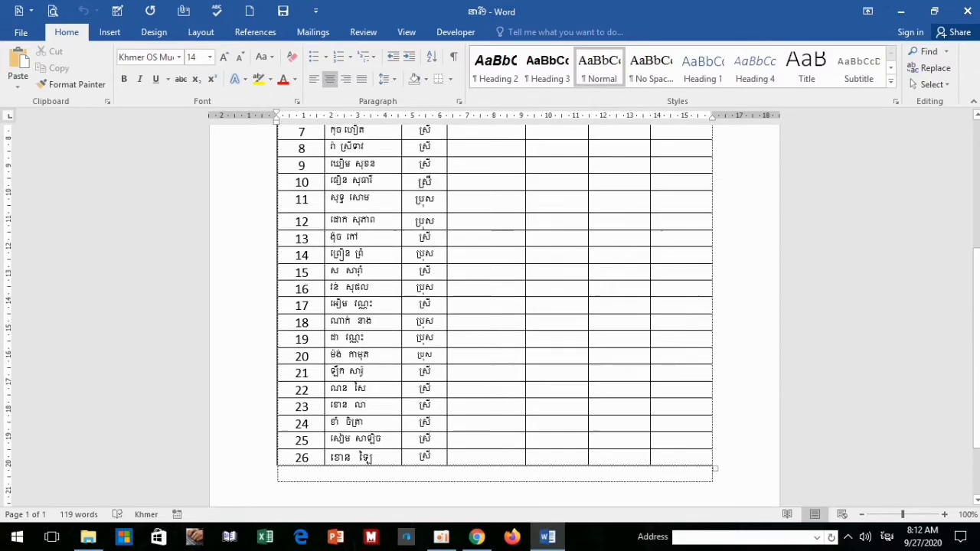
{"action": "scroll", "coordinate": [353, 330], "scroll_direction": "up", "scroll_amount": 5}
{"action": "left_click", "coordinate": [487, 202]}
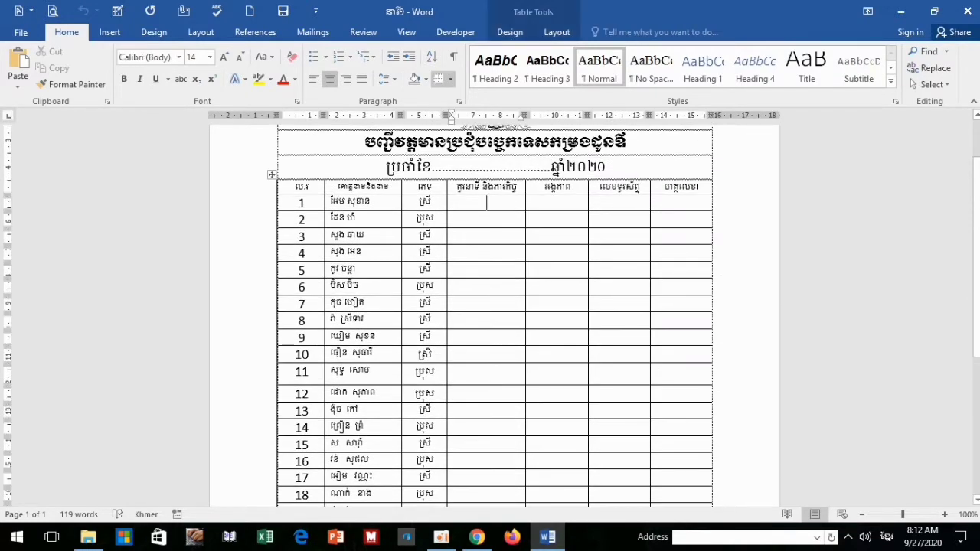
{"action": "type", "text": "នា"}
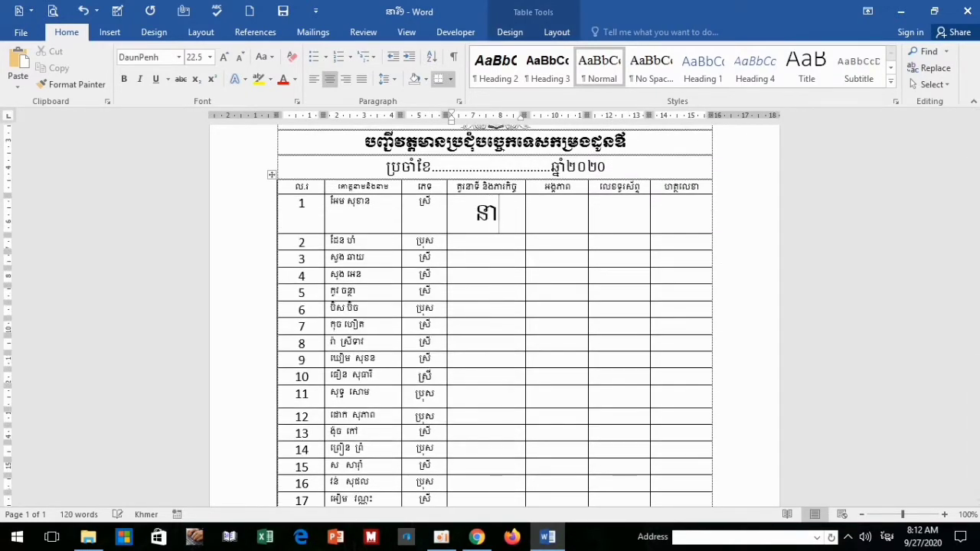
{"action": "type", "text": "យិក"}
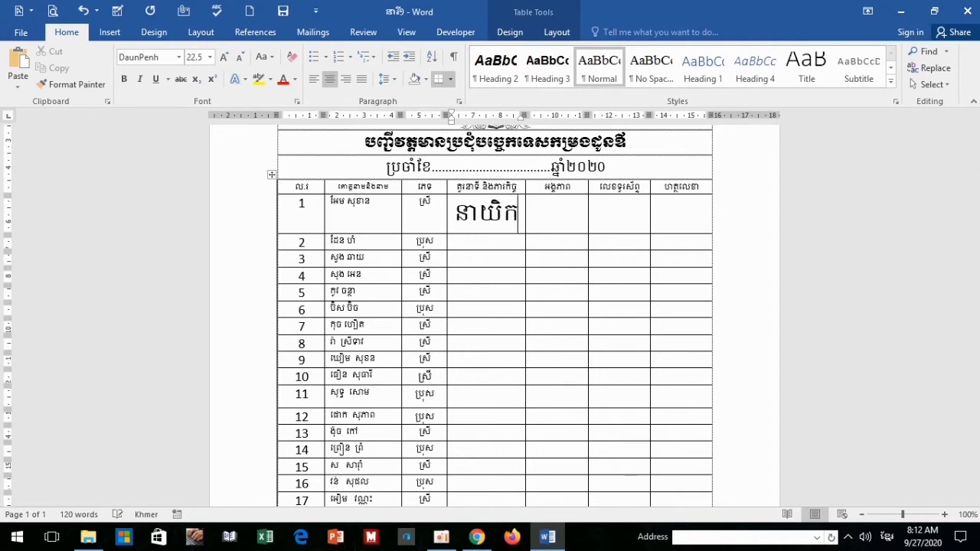
{"action": "type", "text": "ាសាា"}
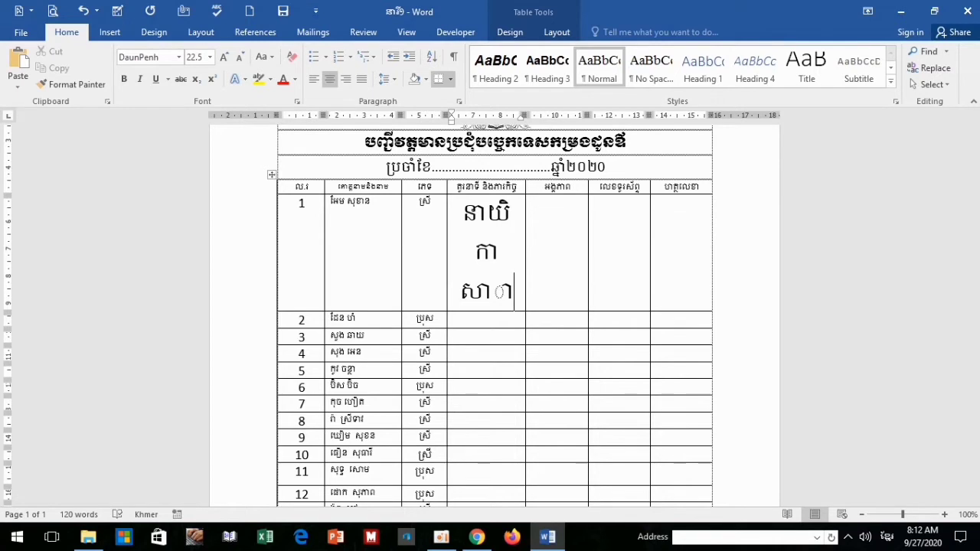
{"action": "key", "text": "BackSpace"}
{"action": "key", "text": "BackSpace"}
{"action": "key", "text": "BackSpace"}
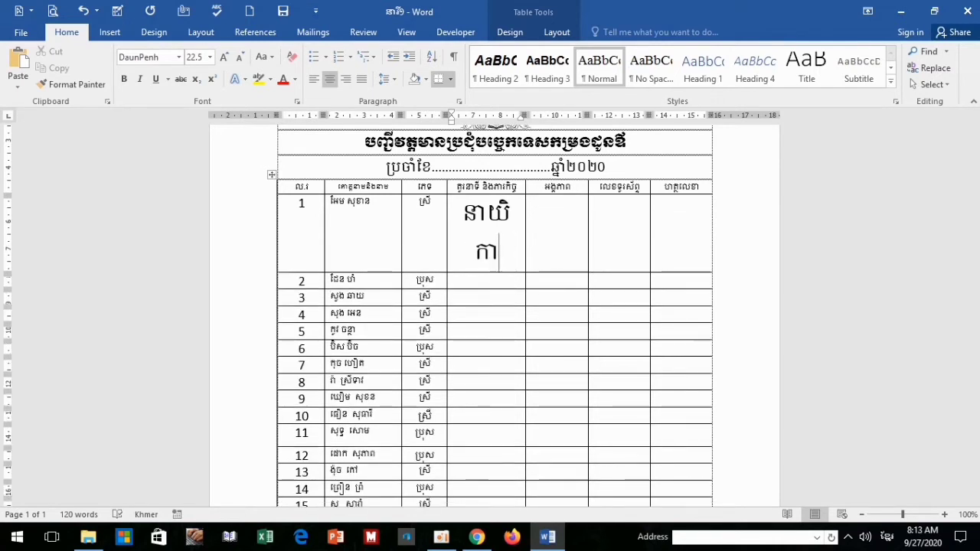
{"action": "type", "text": "សាលា"}
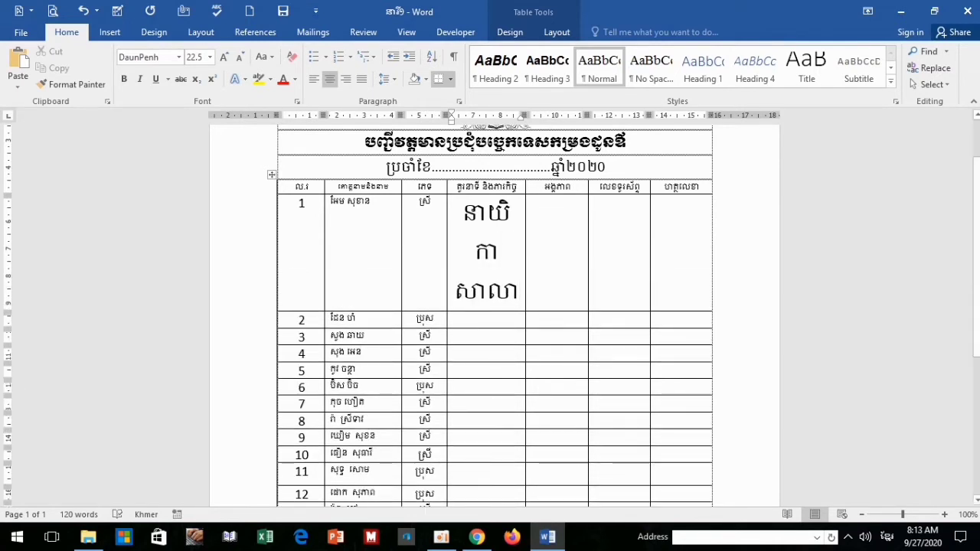
Shrink the job title's font five steps so row 1 fits on one line, then select the header row
{"action": "left_click_drag", "start_coordinate": [520, 300], "coordinate": [458, 201]}
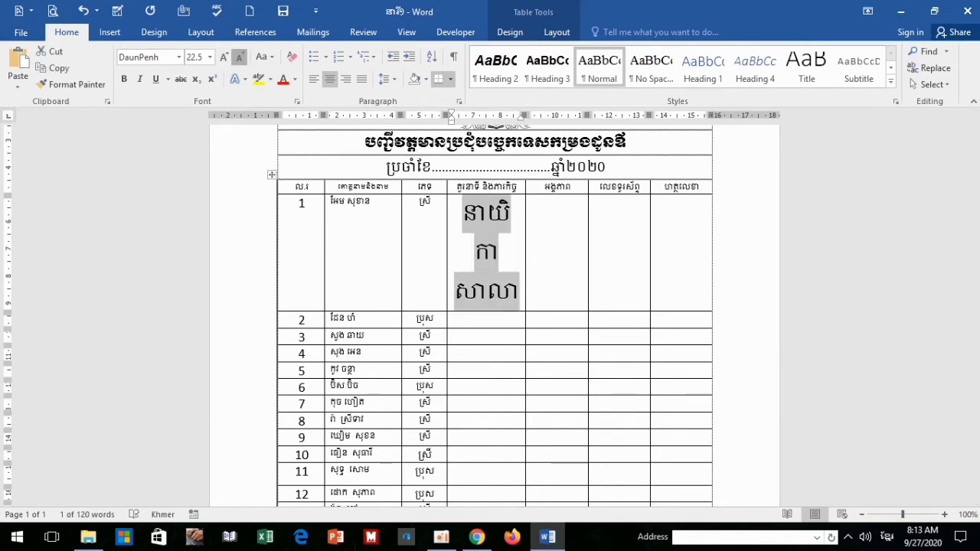
{"action": "left_click", "coordinate": [239, 56]}
{"action": "left_click", "coordinate": [239, 56]}
{"action": "left_click", "coordinate": [239, 56]}
{"action": "left_click", "coordinate": [238, 56]}
{"action": "left_click", "coordinate": [239, 57]}
{"action": "left_click", "coordinate": [238, 57]}
{"action": "left_click", "coordinate": [239, 56]}
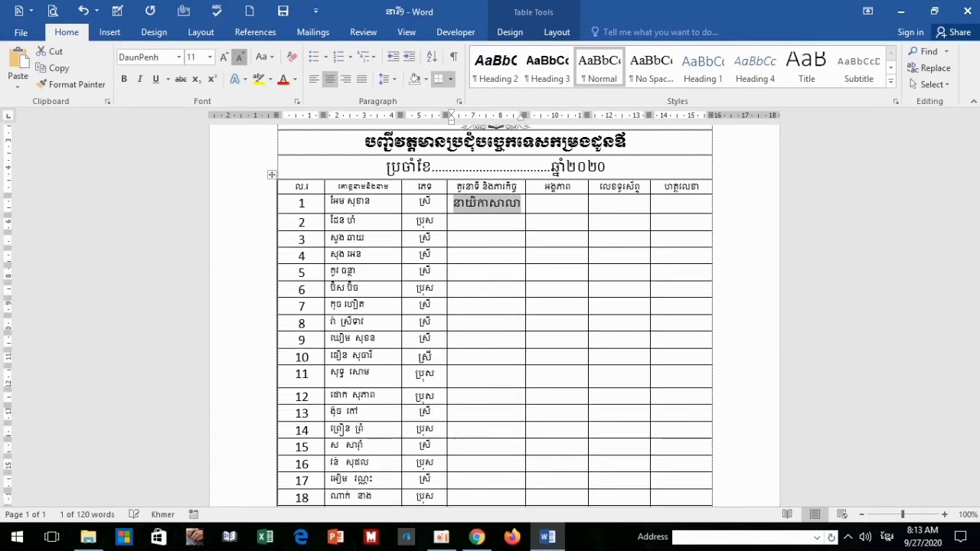
{"action": "left_click", "coordinate": [239, 57]}
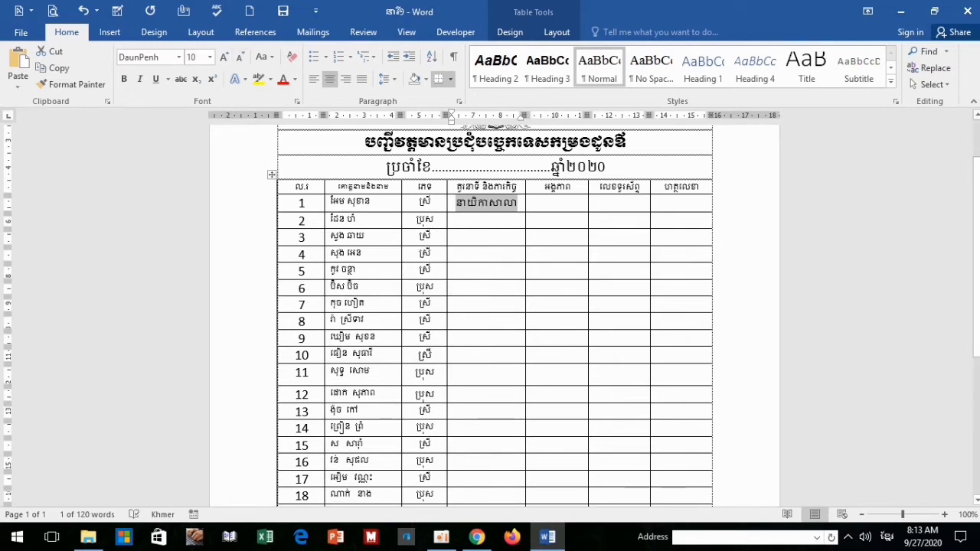
{"action": "left_click_drag", "start_coordinate": [302, 186], "coordinate": [716, 188]}
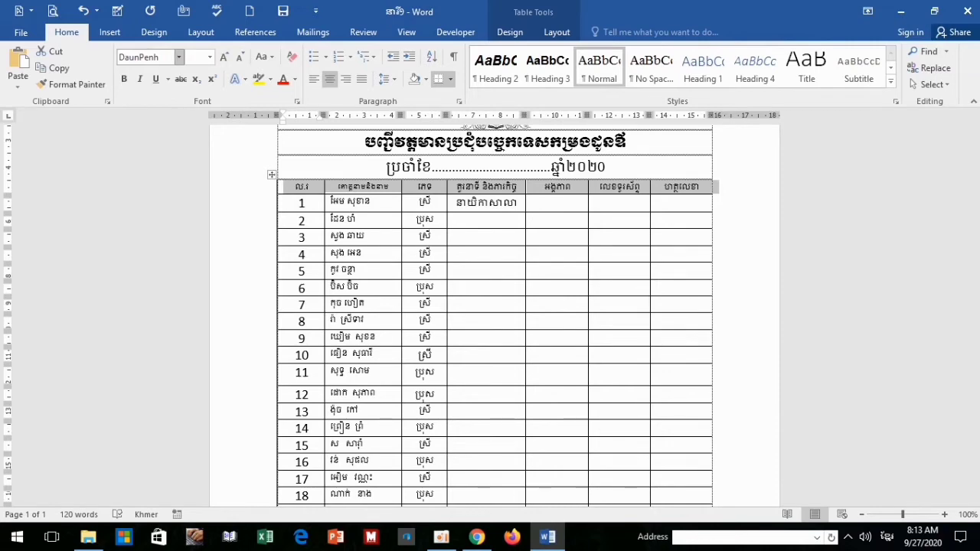
{"action": "left_click", "coordinate": [178, 57]}
Set the header row in Khmer OS Muol and switch the page to Narrow 1.27 cm margins
{"action": "key", "text": "Escape"}
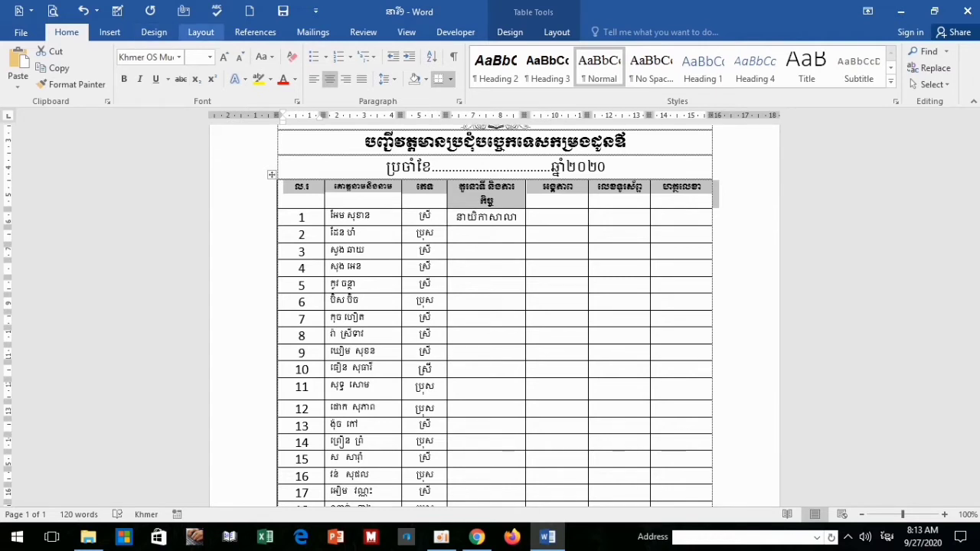
{"action": "left_click", "coordinate": [200, 31]}
{"action": "left_click", "coordinate": [20, 65]}
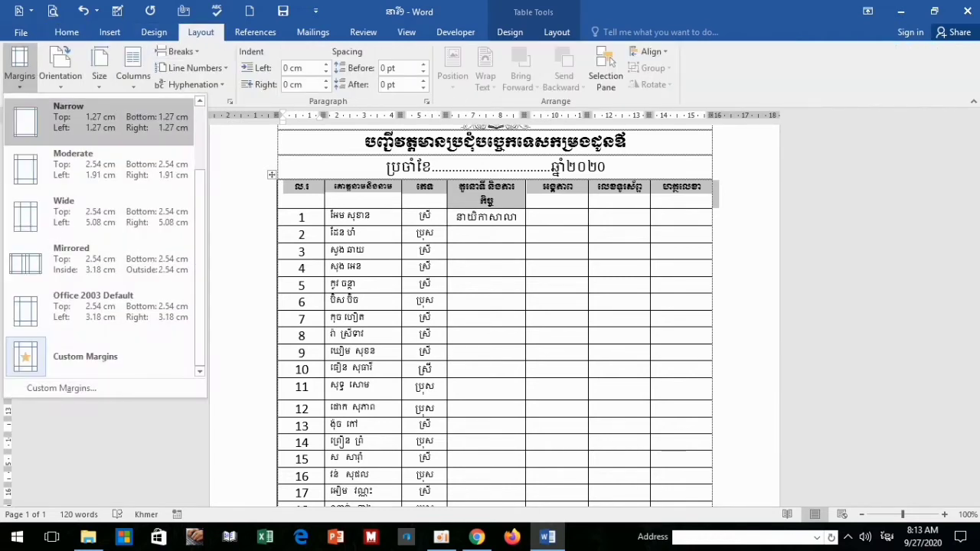
{"action": "left_click", "coordinate": [100, 116]}
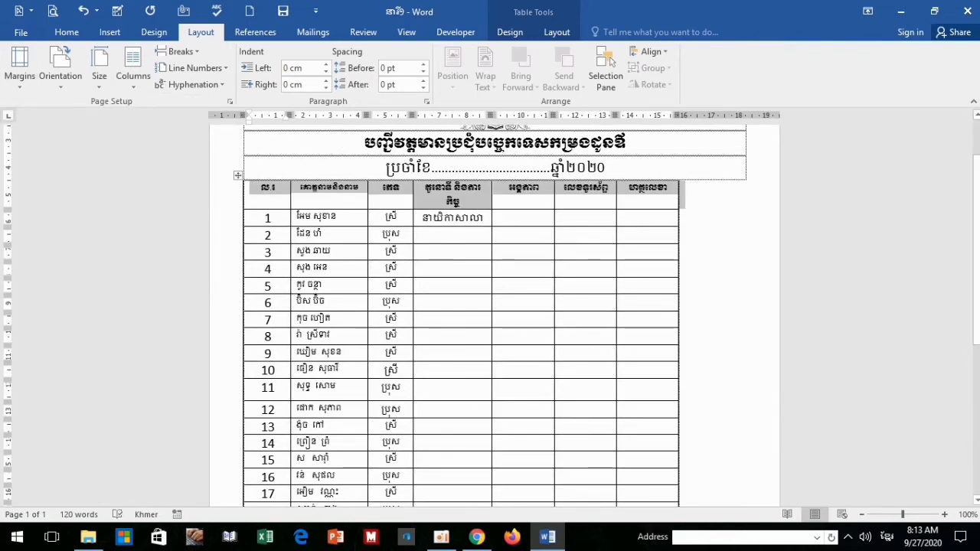
{"action": "key", "text": "Up"}
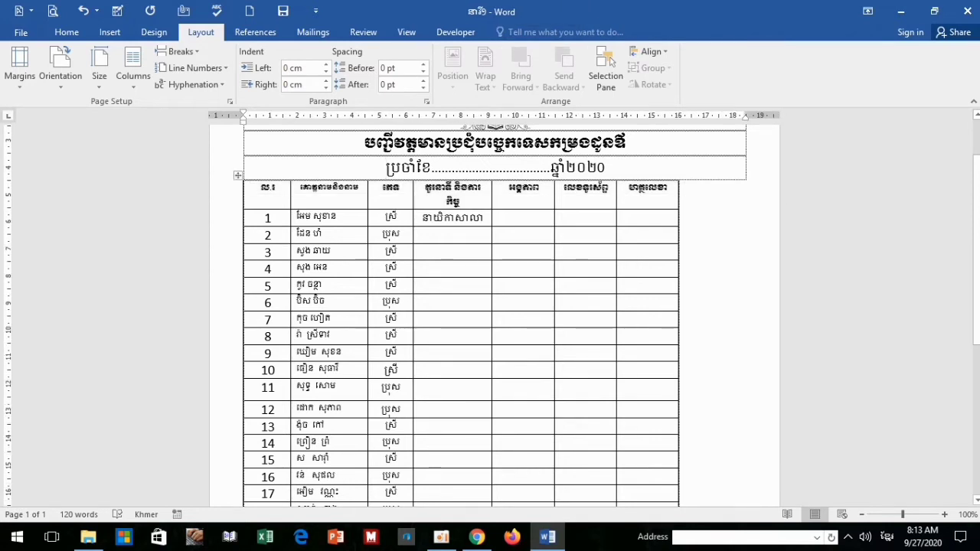
Narrow the number column and stretch the table to the title box's width, widening the role and phone columns
{"action": "left_click_drag", "start_coordinate": [291, 345], "coordinate": [270, 345]}
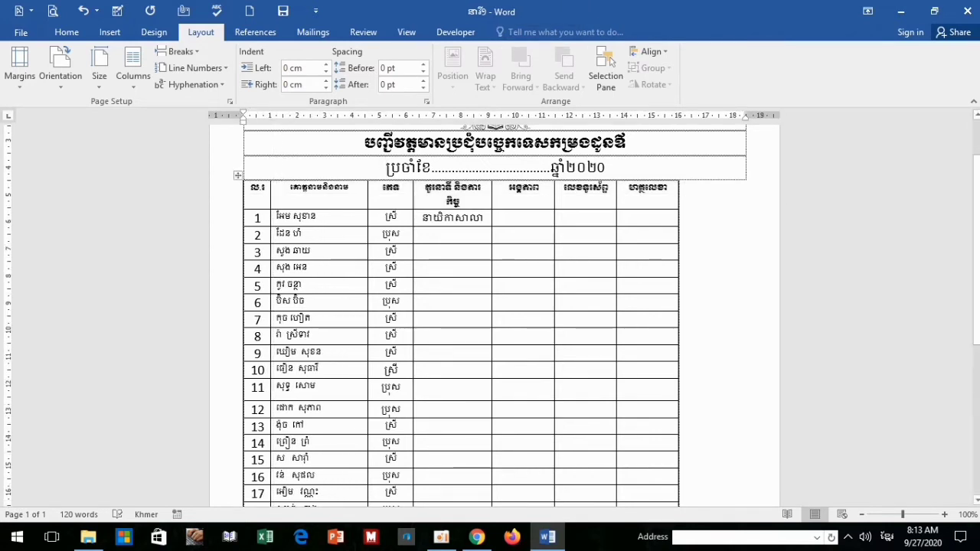
{"action": "left_click_drag", "start_coordinate": [491, 344], "coordinate": [502, 344]}
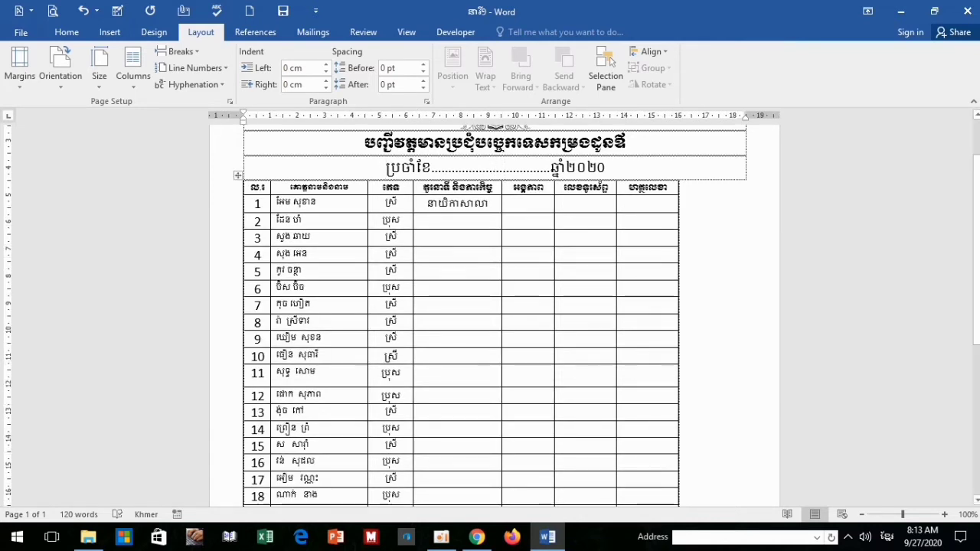
{"action": "left_click_drag", "start_coordinate": [678, 344], "coordinate": [747, 345]}
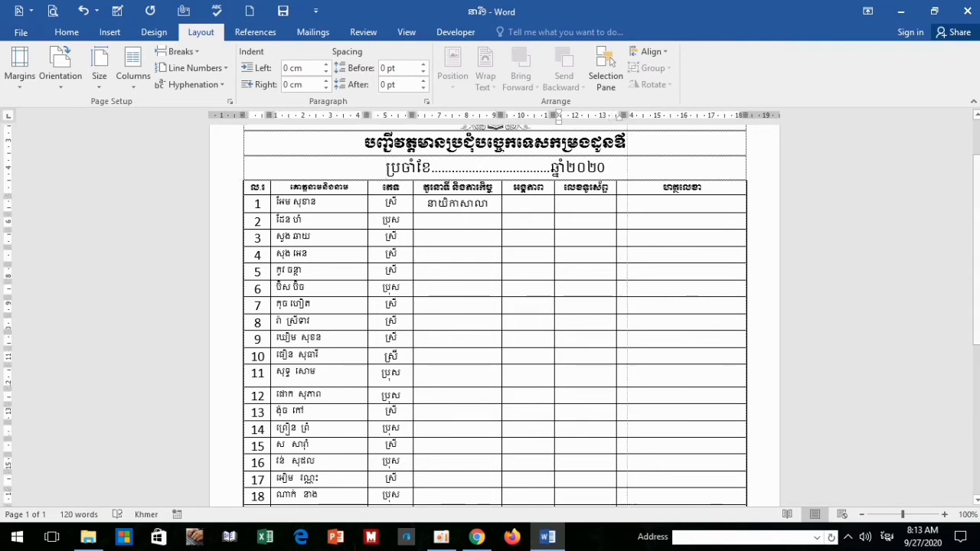
{"action": "left_click_drag", "start_coordinate": [616, 344], "coordinate": [665, 344]}
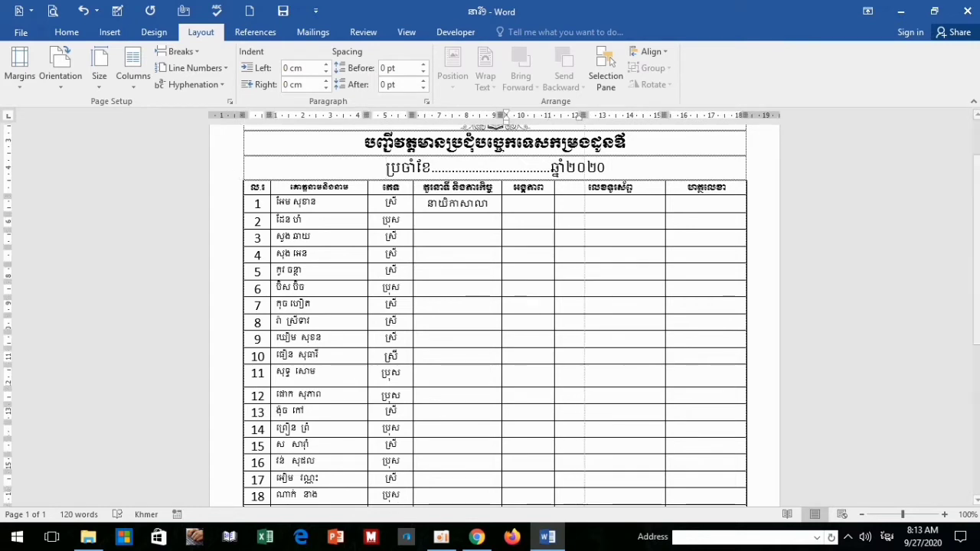
{"action": "left_click_drag", "start_coordinate": [554, 344], "coordinate": [576, 345]}
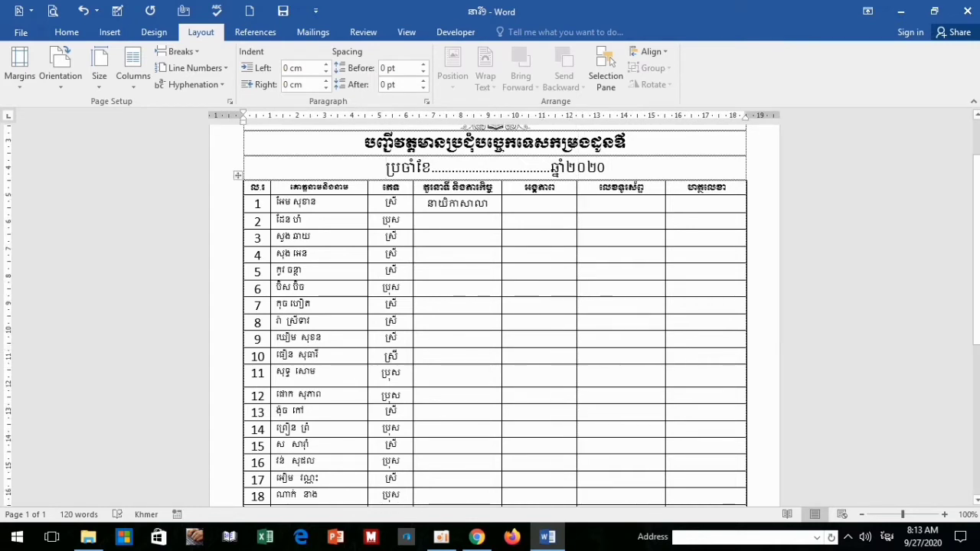
Narrow the gender and role columns and even out the fifth and sixth columns
{"action": "left_click_drag", "start_coordinate": [457, 202], "coordinate": [539, 202]}
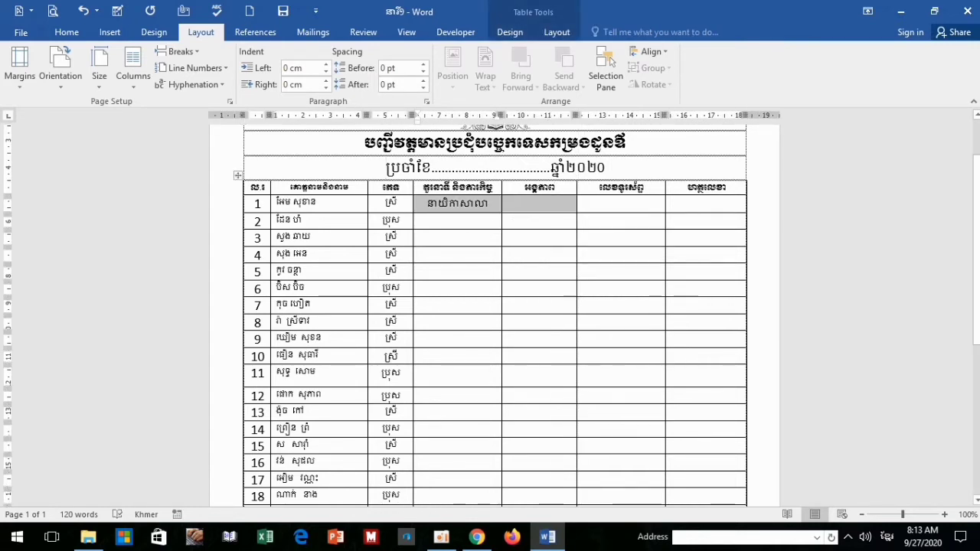
{"action": "left_click_drag", "start_coordinate": [413, 452], "coordinate": [400, 452]}
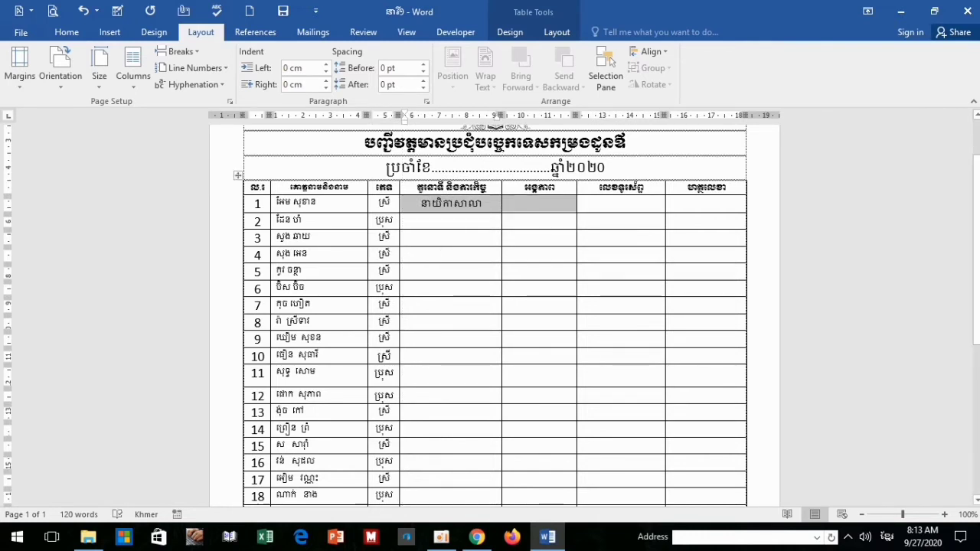
{"action": "left_click", "coordinate": [540, 187]}
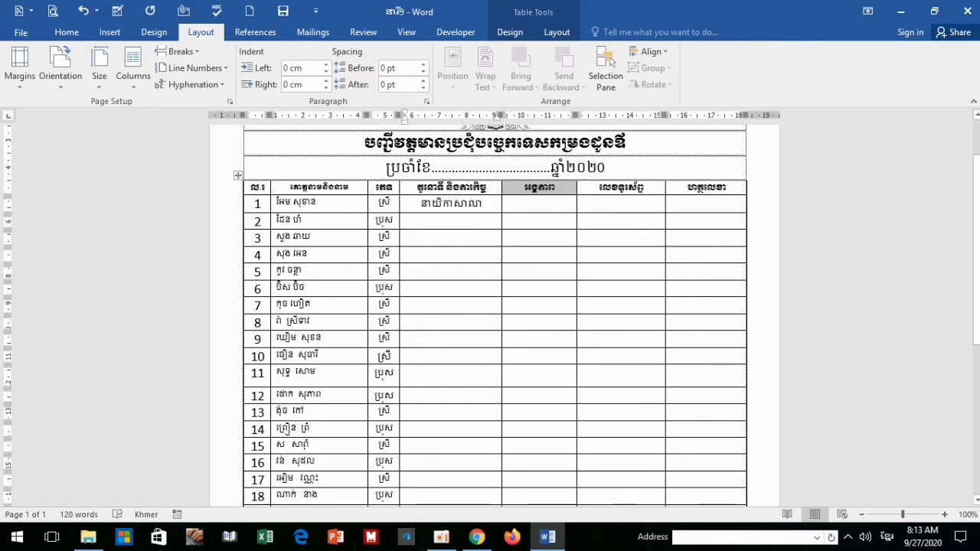
{"action": "left_click", "coordinate": [540, 288]}
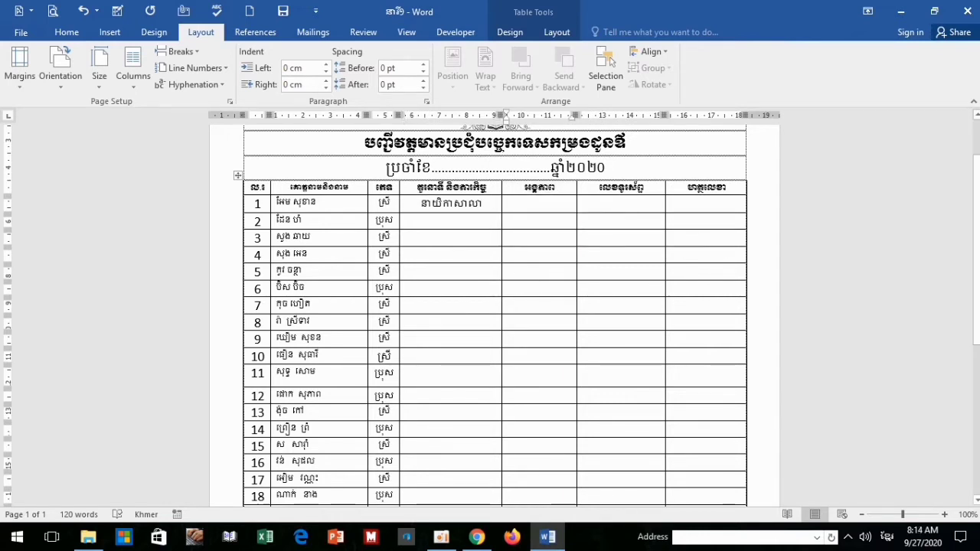
{"action": "left_click_drag", "start_coordinate": [501, 115], "coordinate": [489, 115]}
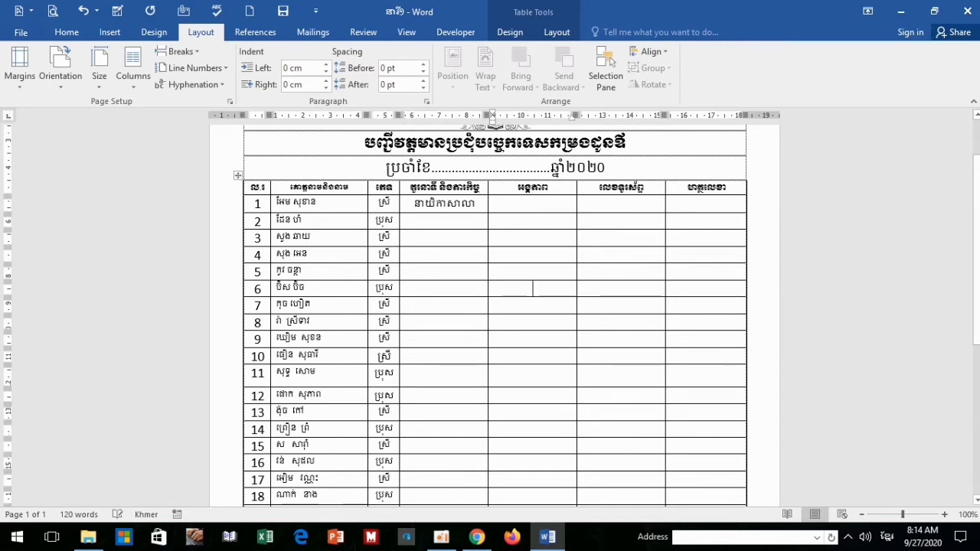
{"action": "left_click_drag", "start_coordinate": [576, 115], "coordinate": [571, 115]}
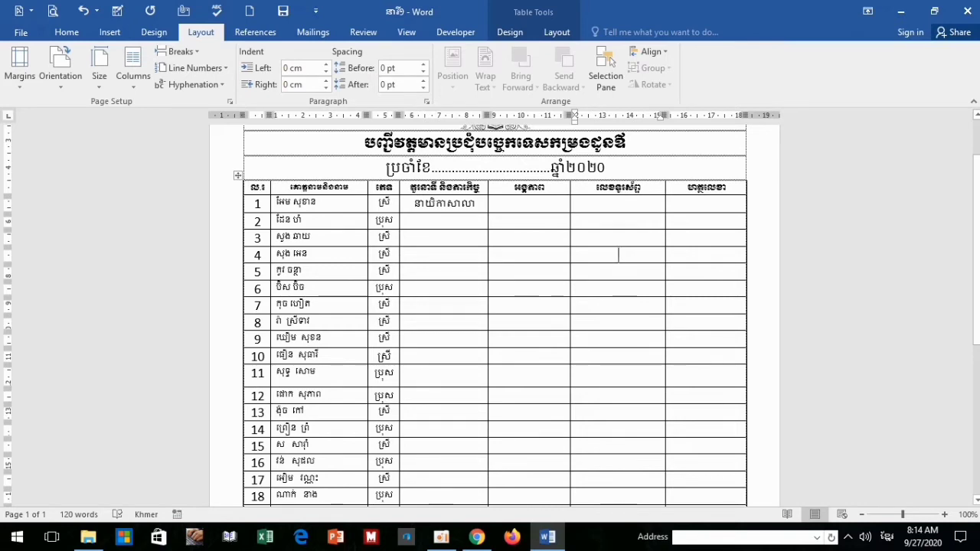
{"action": "mouse_move", "coordinate": [257, 203]}
{"action": "left_mouse_down"}
{"action": "mouse_move", "coordinate": [712, 507]}
{"action": "mouse_move", "coordinate": [749, 343]}
{"action": "left_mouse_up"}
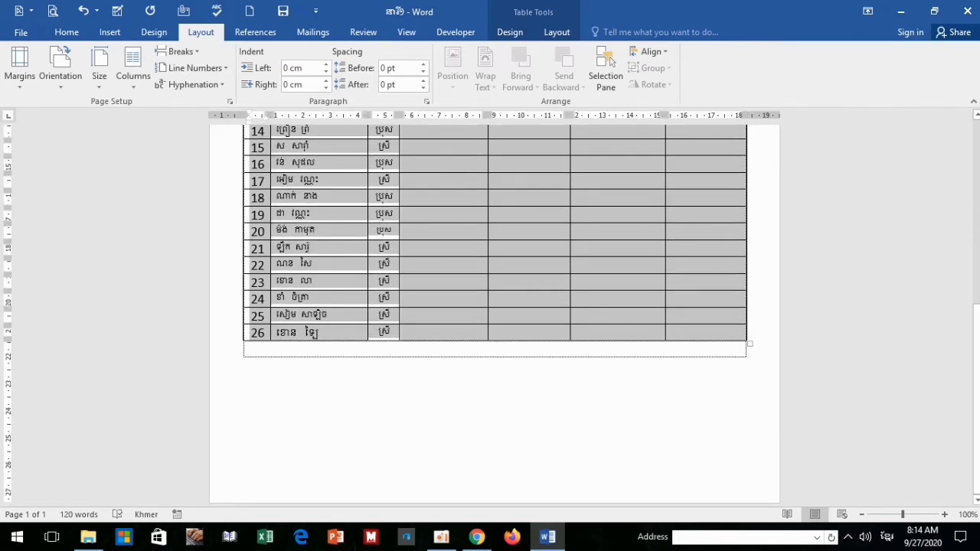
Apply the Khmer OS Siemreap font to the whole table
{"action": "scroll", "coordinate": [489, 314], "scroll_direction": "up", "scroll_amount": 8}
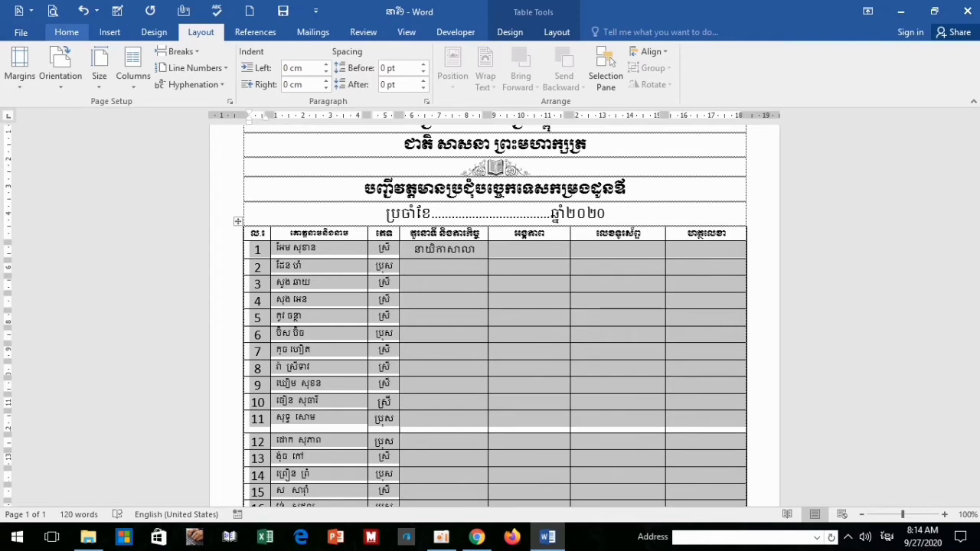
{"action": "left_click", "coordinate": [67, 32]}
{"action": "left_click", "coordinate": [179, 56]}
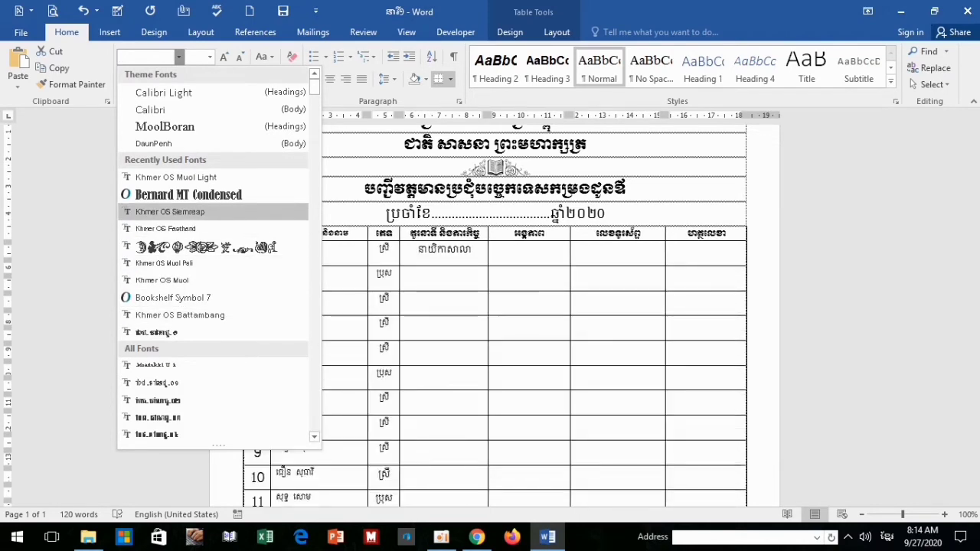
{"action": "left_click", "coordinate": [170, 211]}
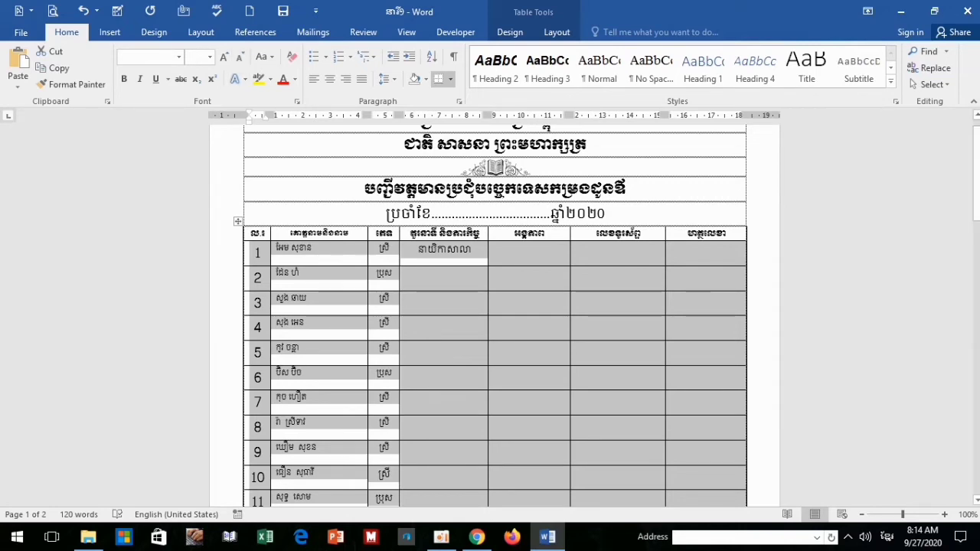
{"action": "left_click", "coordinate": [435, 315]}
{"action": "scroll", "coordinate": [494, 314], "scroll_direction": "down", "scroll_amount": 10}
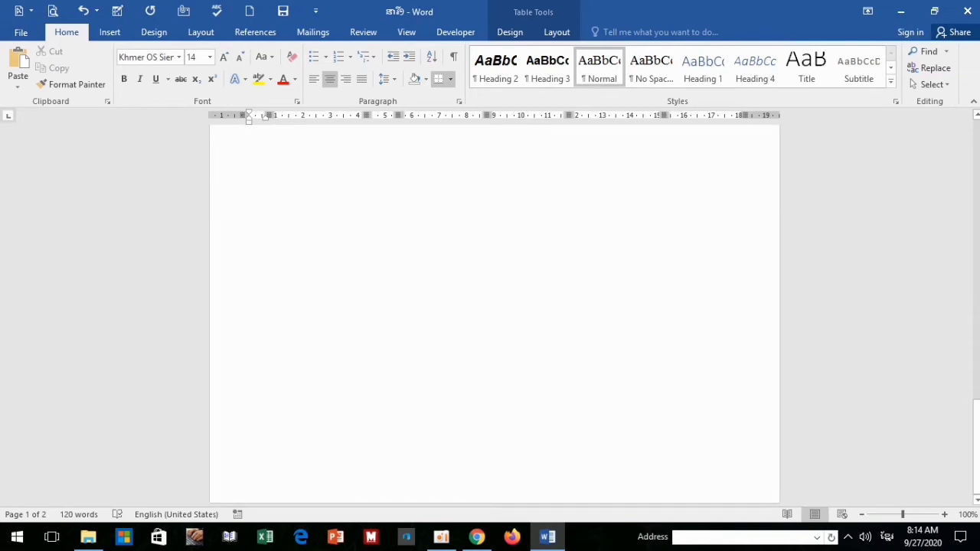
Shrink the first-column row numbers down to 8 pt, then grow them back to 10 pt
{"action": "scroll", "coordinate": [495, 314], "scroll_direction": "up", "scroll_amount": 5}
{"action": "scroll", "coordinate": [495, 314], "scroll_direction": "up", "scroll_amount": 5}
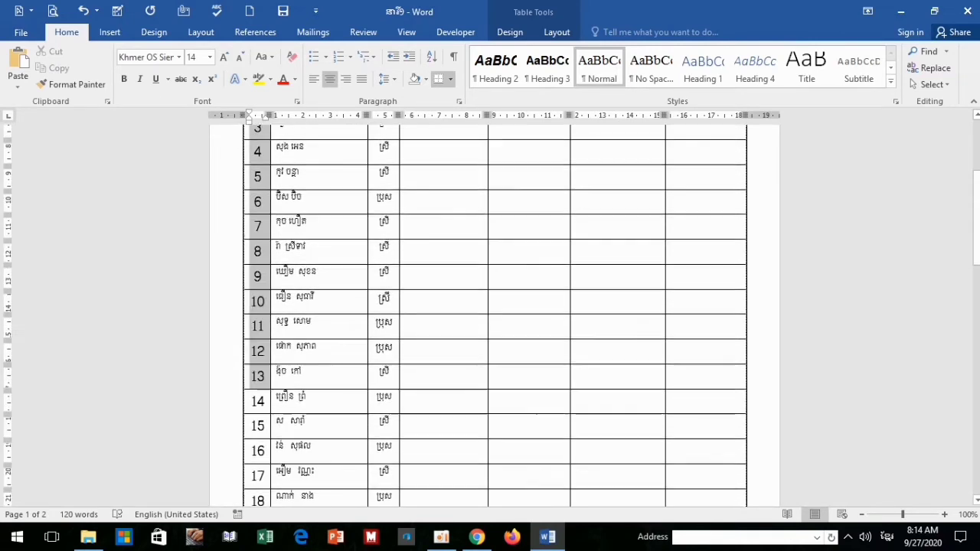
{"action": "scroll", "coordinate": [495, 314], "scroll_direction": "down", "scroll_amount": 5}
{"action": "scroll", "coordinate": [494, 314], "scroll_direction": "down", "scroll_amount": 5}
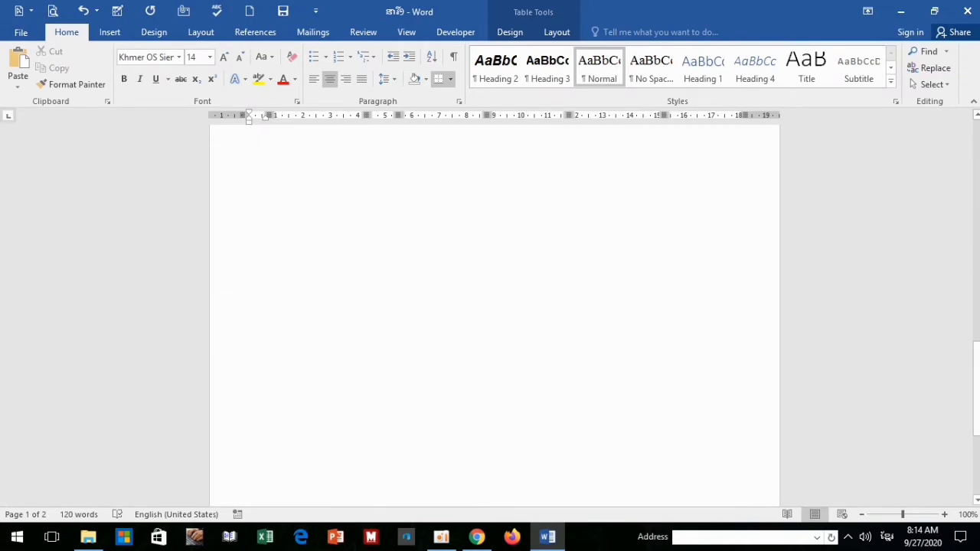
{"action": "scroll", "coordinate": [494, 314], "scroll_direction": "up", "scroll_amount": 6}
{"action": "left_click_drag", "start_coordinate": [257, 146], "coordinate": [258, 307]}
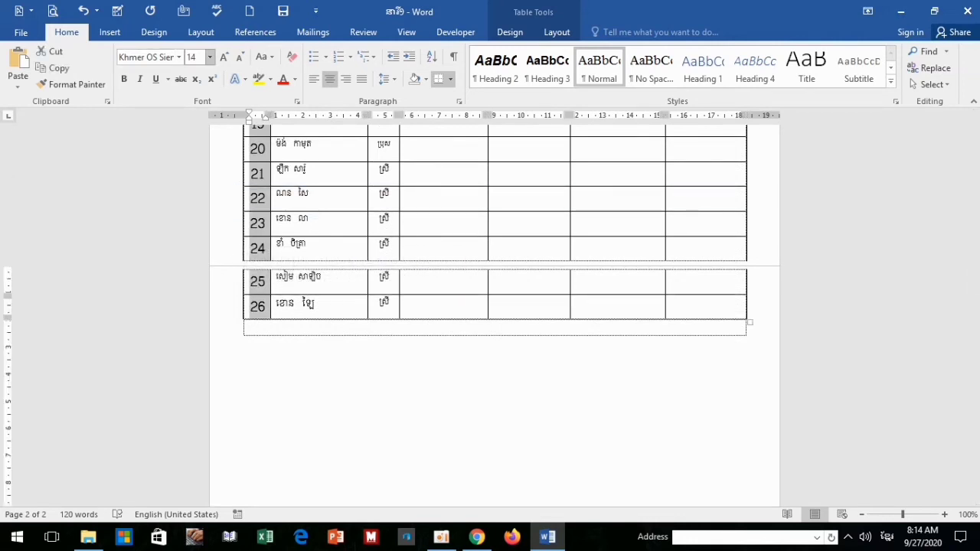
{"action": "left_click", "coordinate": [239, 57]}
{"action": "left_click", "coordinate": [239, 57]}
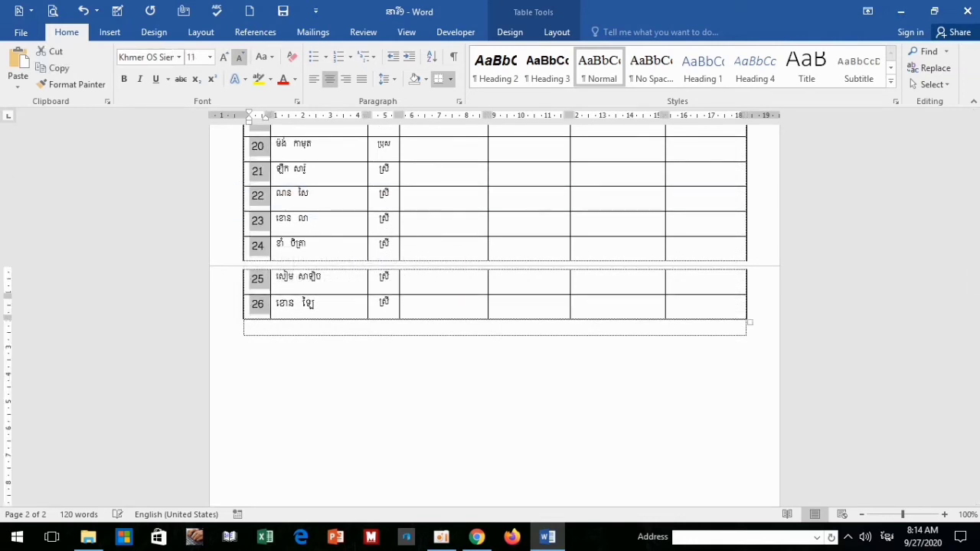
{"action": "left_click", "coordinate": [239, 57]}
{"action": "left_click", "coordinate": [239, 57]}
{"action": "left_click", "coordinate": [240, 58]}
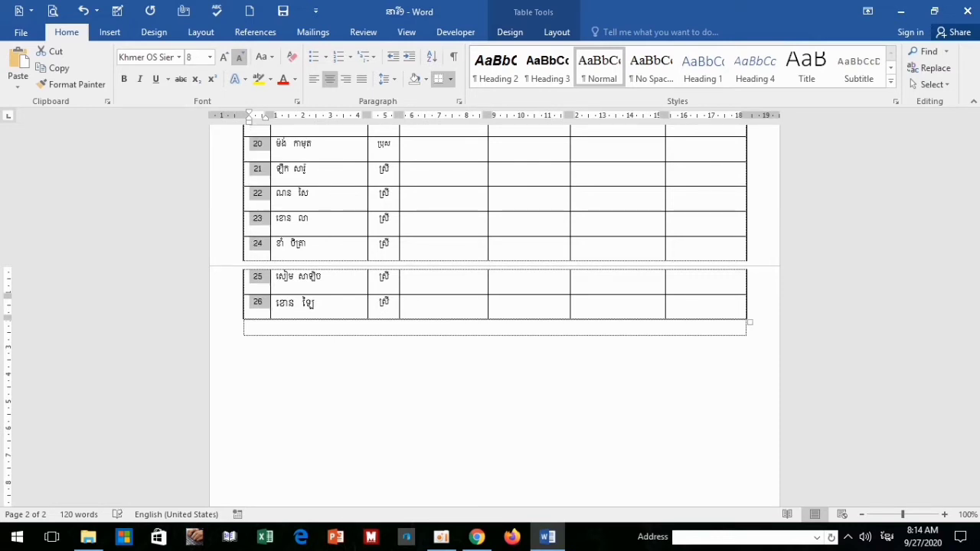
{"action": "left_click", "coordinate": [223, 58]}
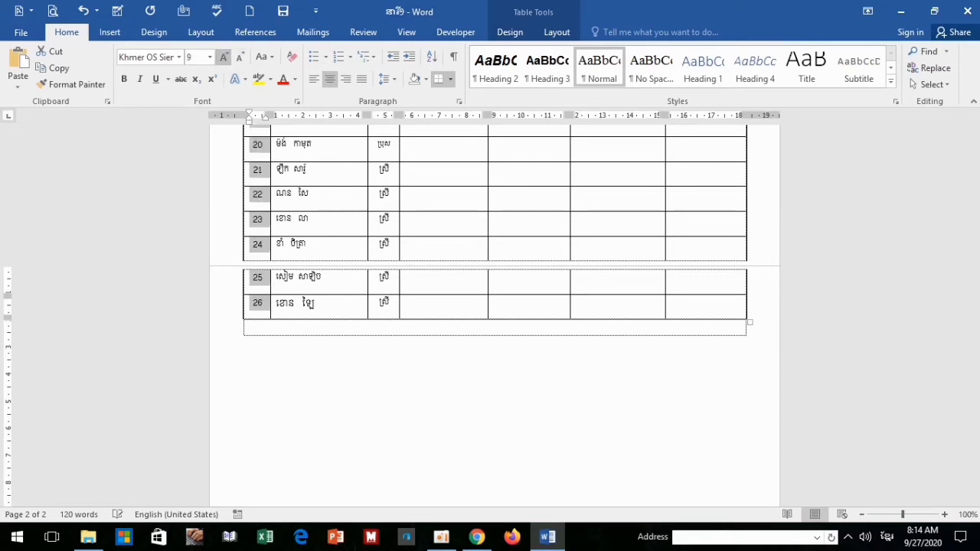
{"action": "left_click", "coordinate": [223, 58]}
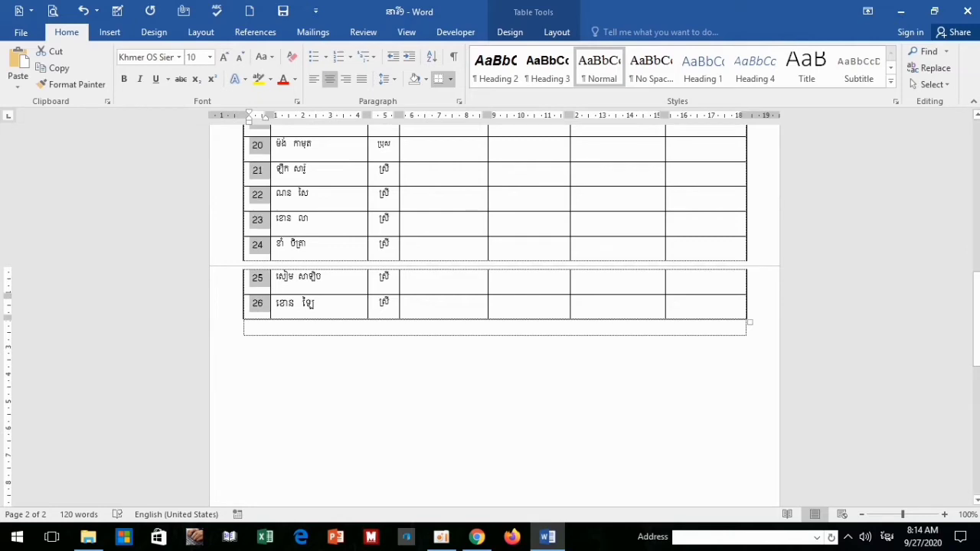
{"action": "key", "text": "shift+Up"}
{"action": "key", "text": "shift+Up"}
{"action": "key", "text": "shift+Up"}
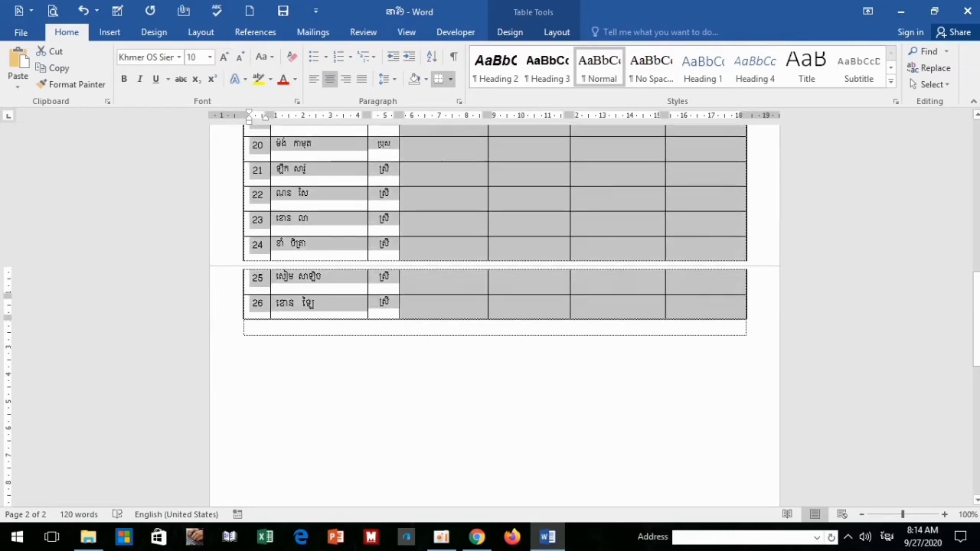
{"action": "key", "text": "shift+Up"}
{"action": "key", "text": "shift+Up"}
{"action": "key", "text": "shift+Up"}
{"action": "key", "text": "shift+Up"}
{"action": "key", "text": "shift+Up"}
{"action": "key", "text": "shift+Up"}
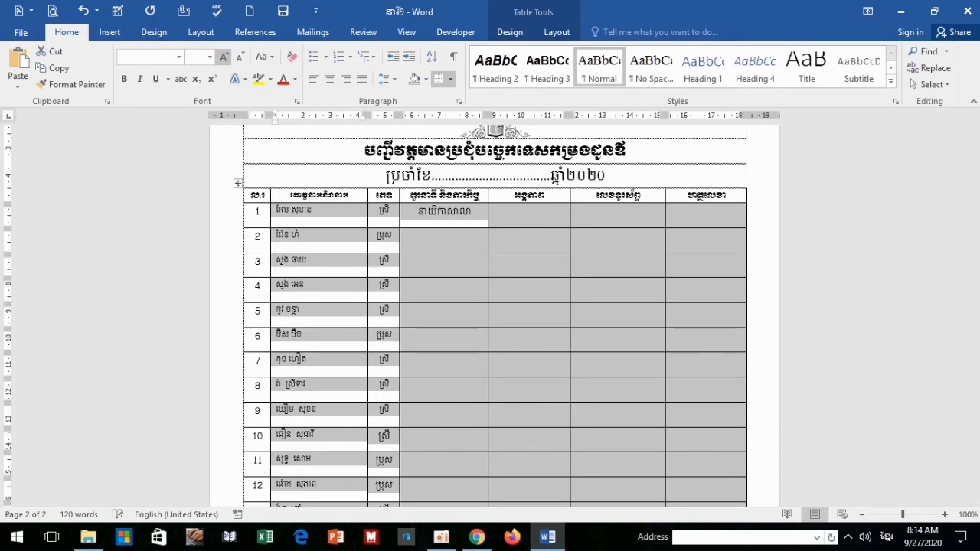
Reduce the selected rows to size 4 so the list through row 26 fits on page 1
{"action": "left_click", "coordinate": [224, 57]}
{"action": "left_click", "coordinate": [528, 369]}
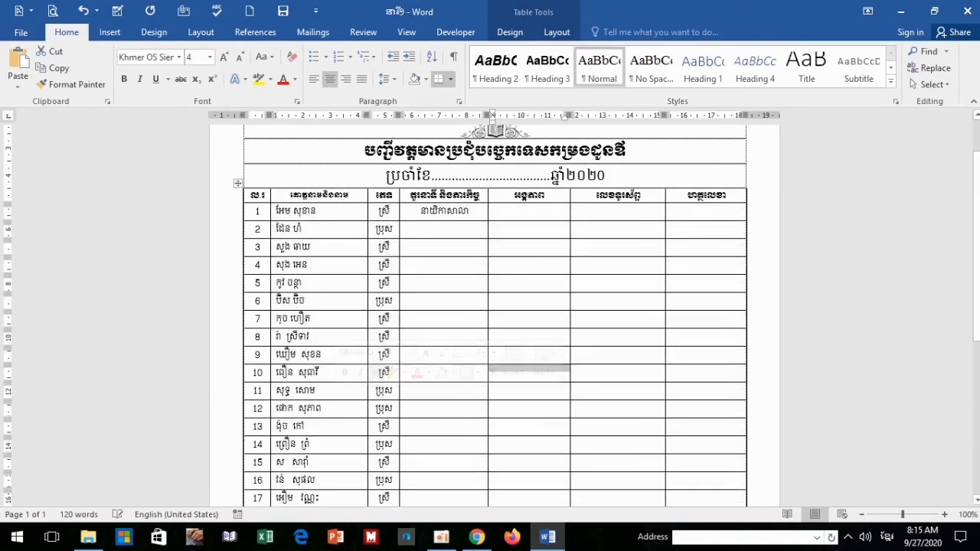
{"action": "scroll", "coordinate": [494, 313], "scroll_direction": "down", "scroll_amount": 5}
{"action": "scroll", "coordinate": [494, 307], "scroll_direction": "down", "scroll_amount": 2}
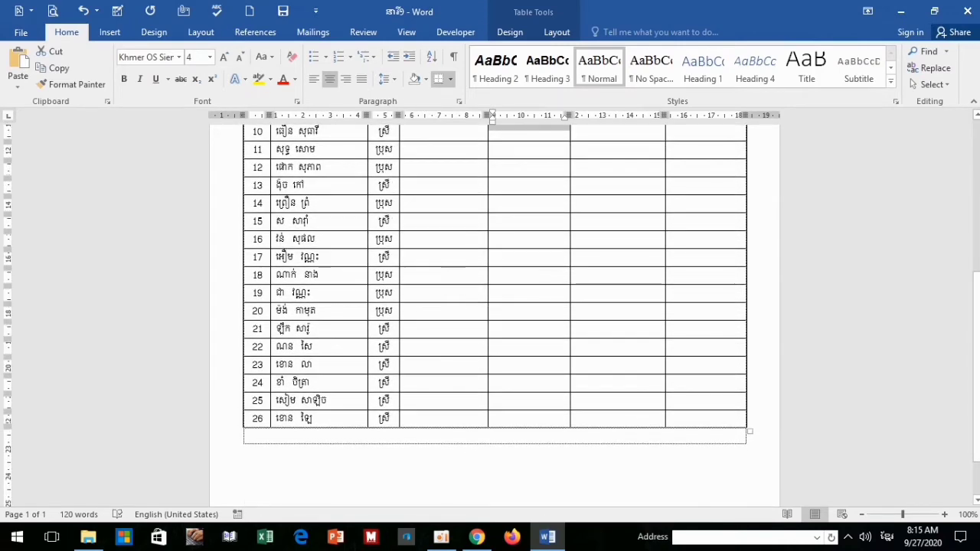
{"action": "scroll", "coordinate": [494, 313], "scroll_direction": "up", "scroll_amount": 2}
{"action": "scroll", "coordinate": [495, 314], "scroll_direction": "up", "scroll_amount": 5}
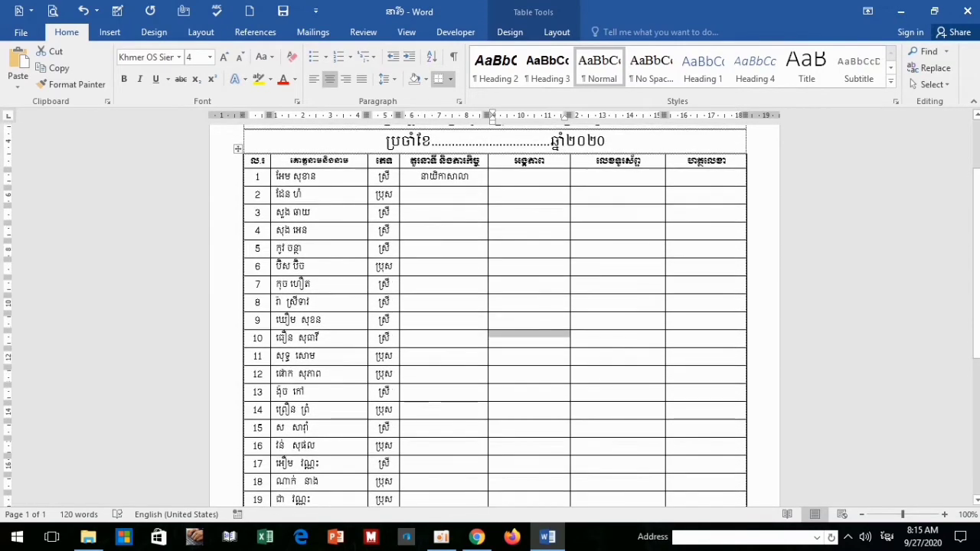
{"action": "scroll", "coordinate": [494, 314], "scroll_direction": "up", "scroll_amount": 1}
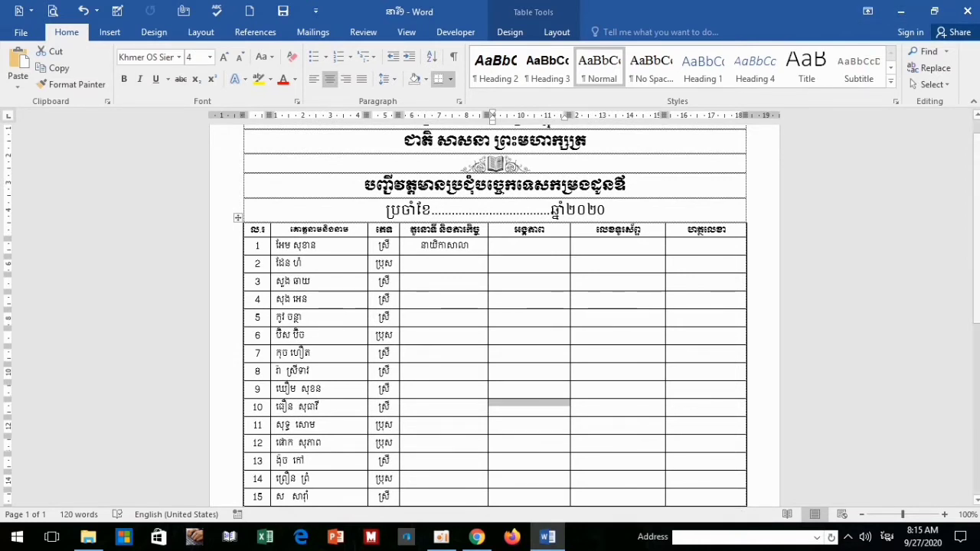
Close Word and open the student list from DATA (D:) > soum soth instead of Documents
{"action": "left_click", "coordinate": [966, 10]}
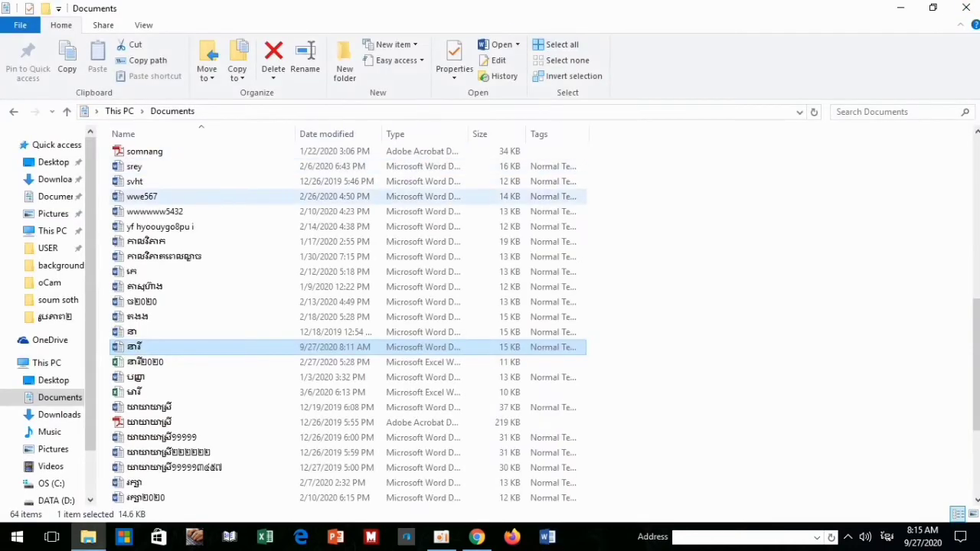
{"action": "double_click", "coordinate": [214, 347]}
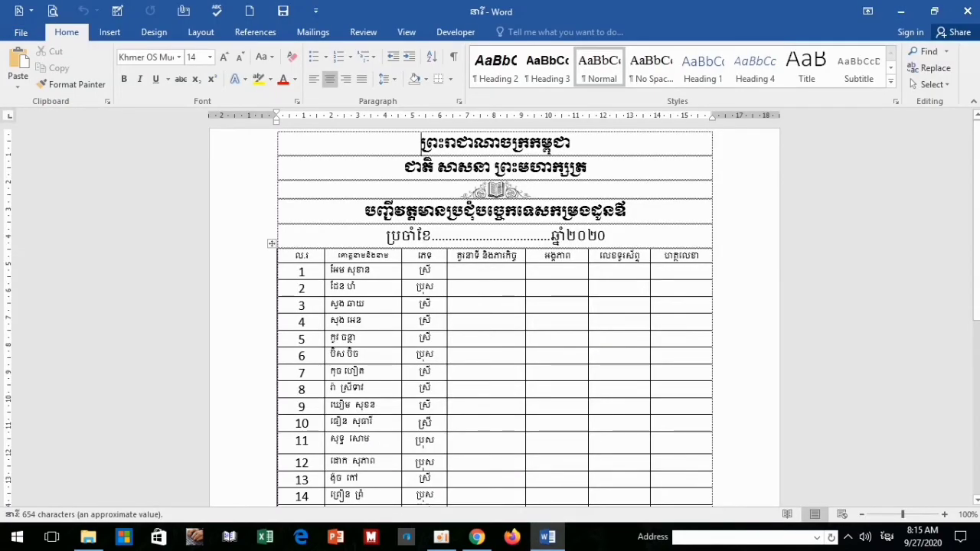
{"action": "scroll", "coordinate": [494, 314], "scroll_direction": "down", "scroll_amount": 4}
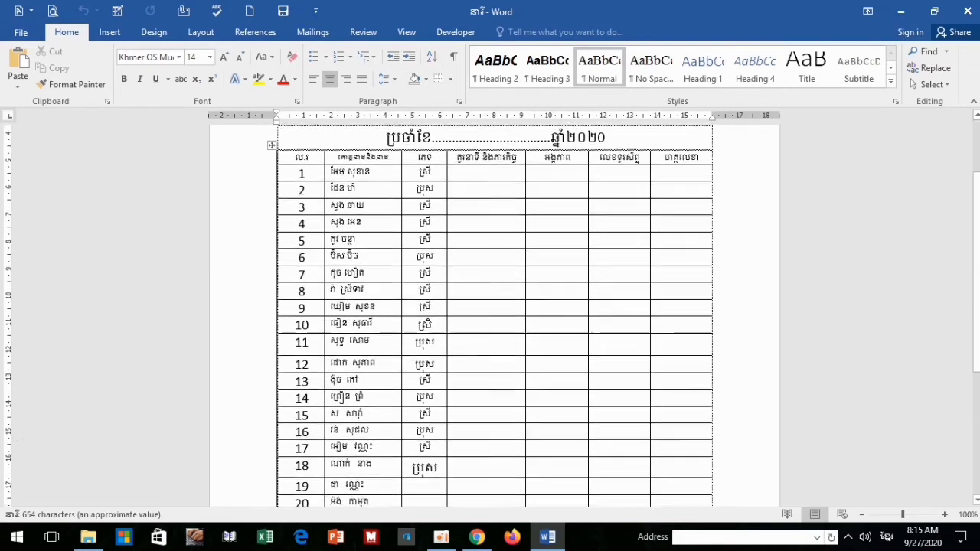
{"action": "left_click", "coordinate": [967, 11]}
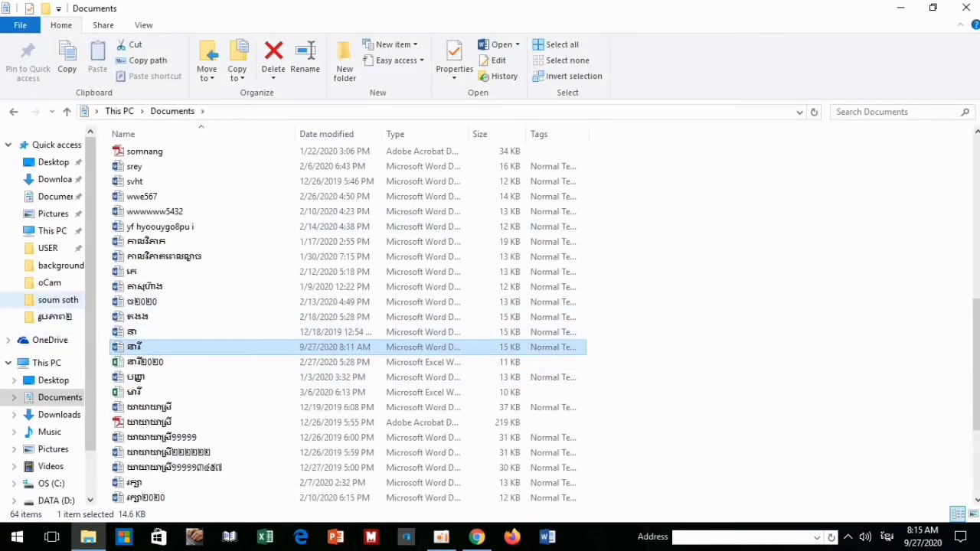
{"action": "left_click", "coordinate": [58, 299]}
{"action": "double_click", "coordinate": [137, 200]}
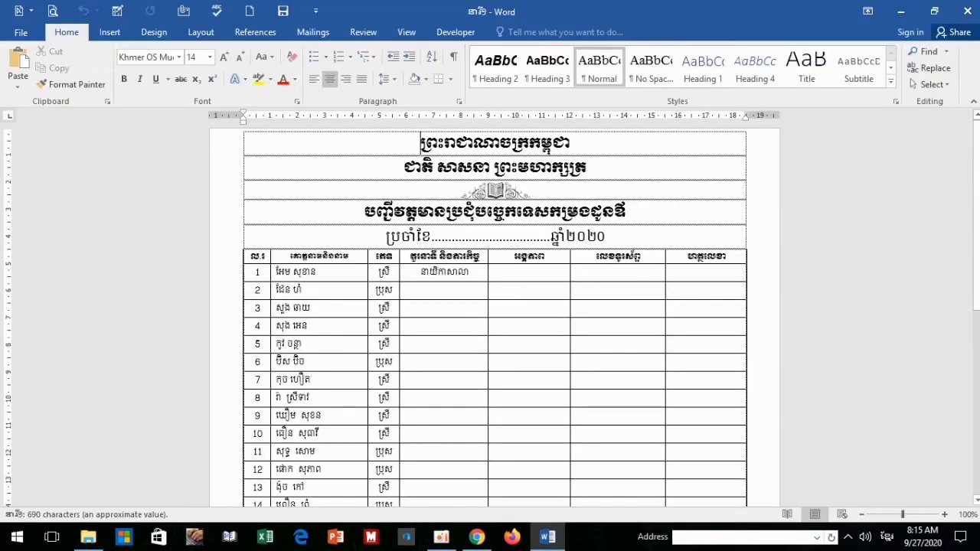
{"action": "scroll", "coordinate": [490, 306], "scroll_direction": "down", "scroll_amount": 3}
{"action": "scroll", "coordinate": [490, 306], "scroll_direction": "down", "scroll_amount": 2}
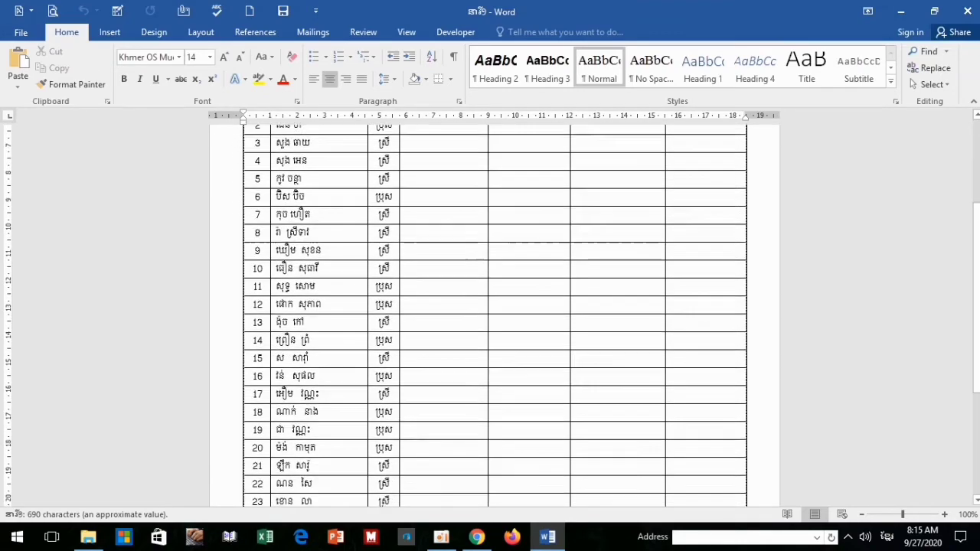
{"action": "scroll", "coordinate": [490, 306], "scroll_direction": "down", "scroll_amount": 2}
{"action": "left_click", "coordinate": [311, 320]}
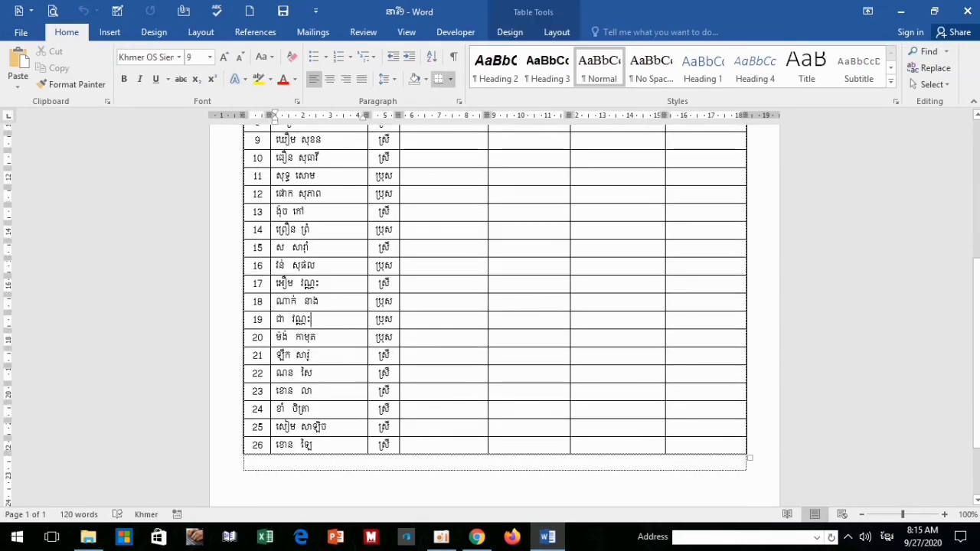
{"action": "scroll", "coordinate": [490, 307], "scroll_direction": "up", "scroll_amount": 5}
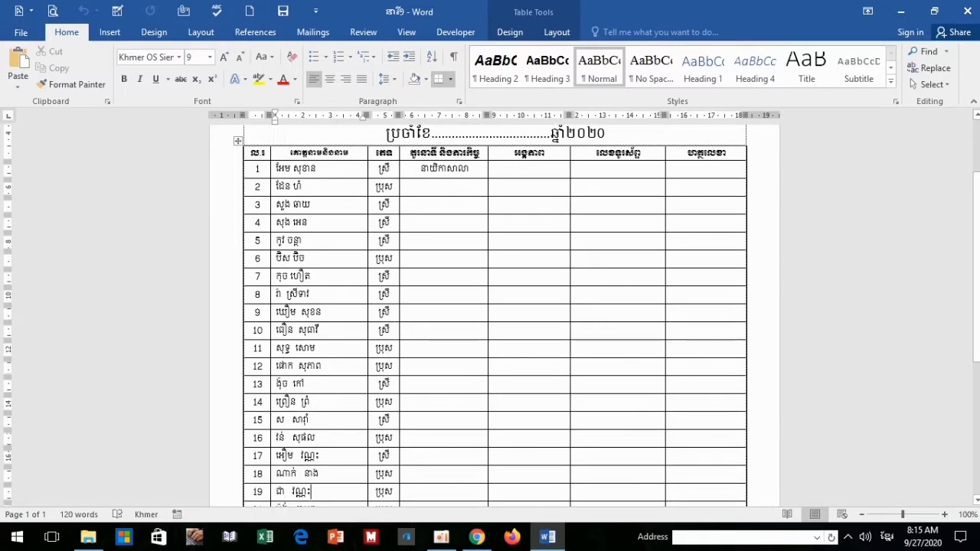
{"action": "scroll", "coordinate": [489, 306], "scroll_direction": "up", "scroll_amount": 3}
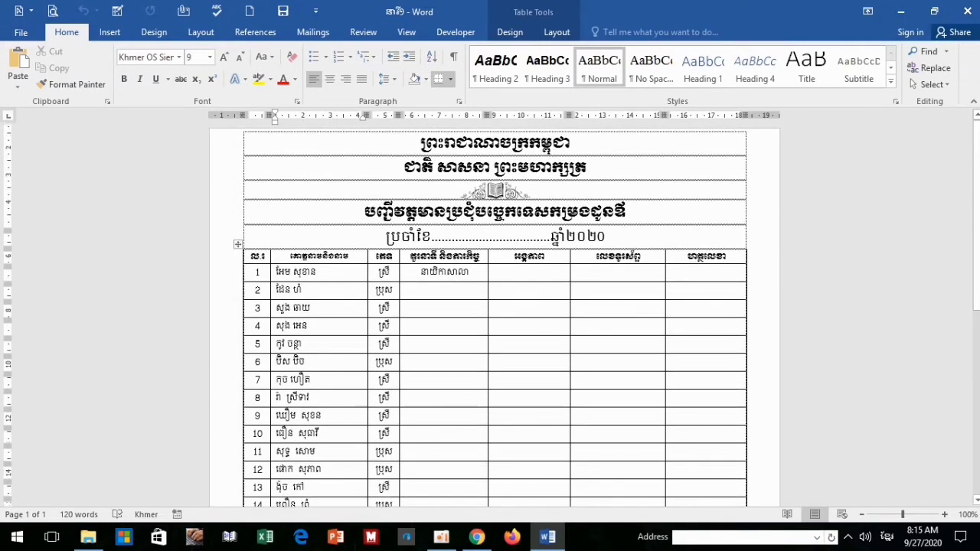
{"action": "scroll", "coordinate": [489, 306], "scroll_direction": "down", "scroll_amount": 3}
{"action": "scroll", "coordinate": [490, 307], "scroll_direction": "down", "scroll_amount": 3}
{"action": "scroll", "coordinate": [489, 306], "scroll_direction": "down", "scroll_amount": 2}
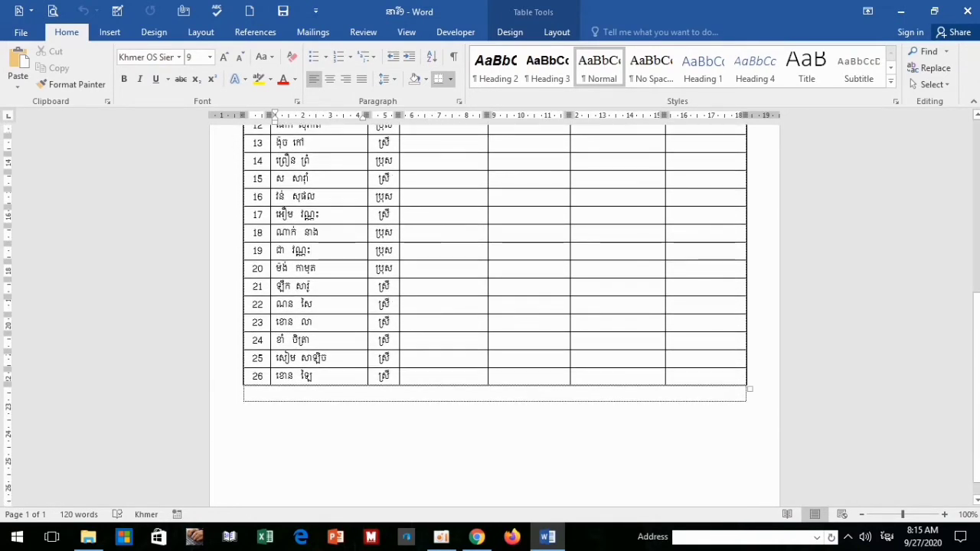
{"action": "scroll", "coordinate": [490, 306], "scroll_direction": "up", "scroll_amount": 5}
{"action": "scroll", "coordinate": [490, 306], "scroll_direction": "up", "scroll_amount": 3}
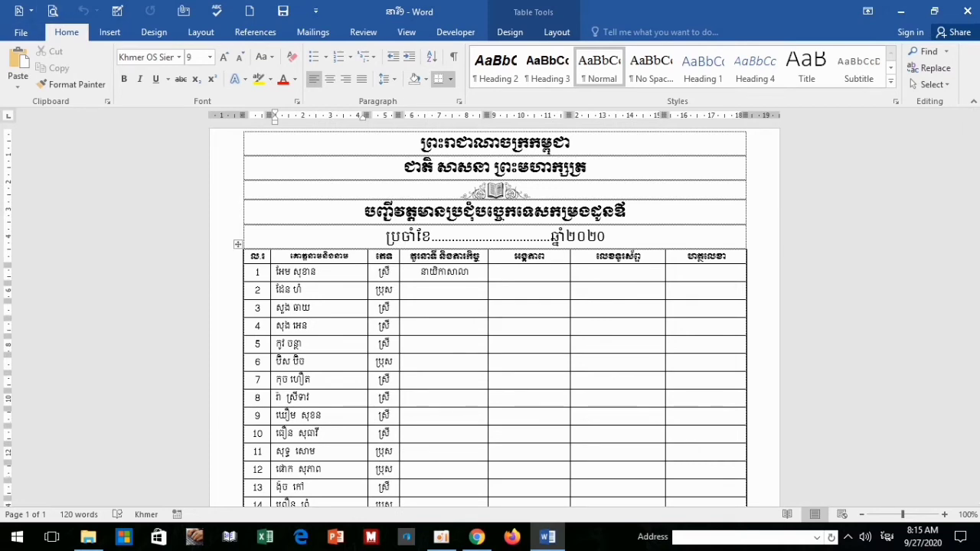
{"action": "key", "text": "alt+f"}
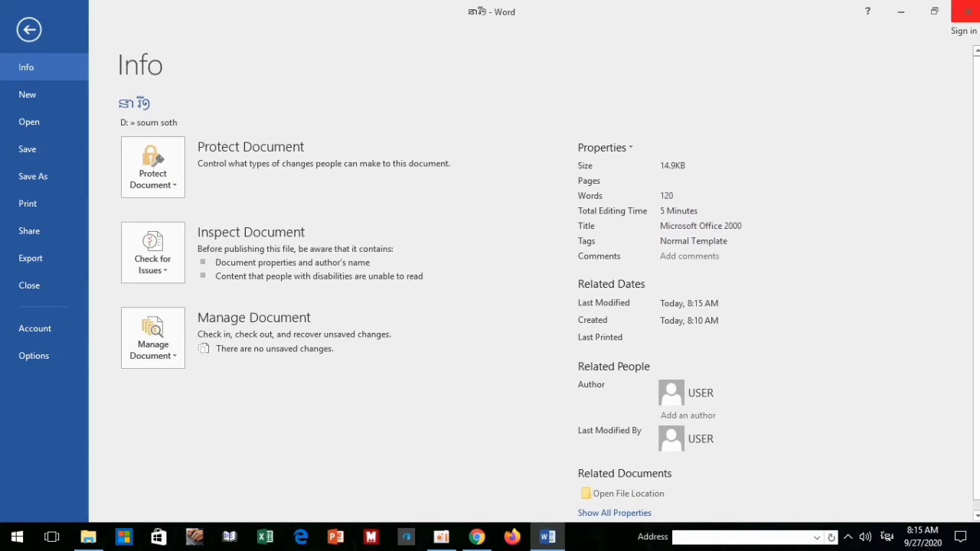
{"action": "left_click", "coordinate": [901, 11]}
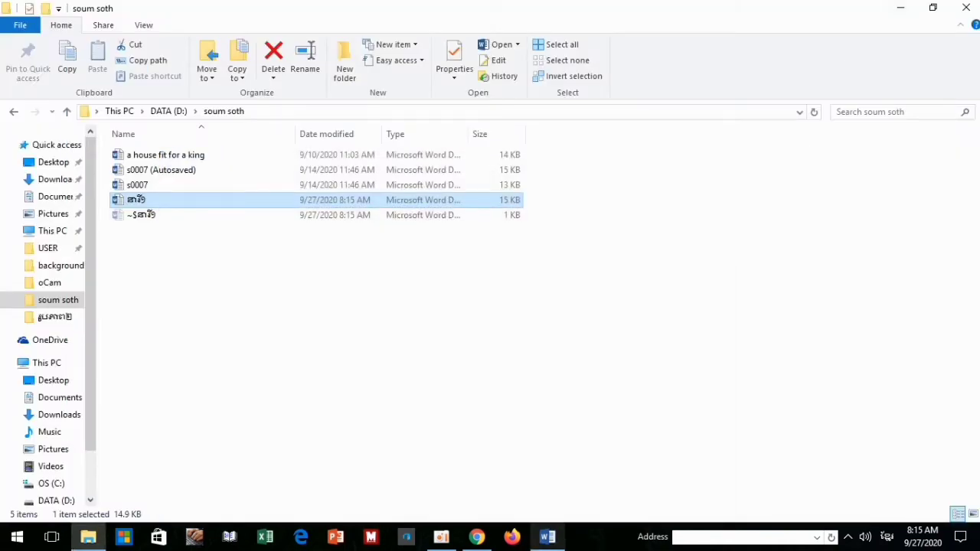
{"action": "left_click", "coordinate": [547, 536]}
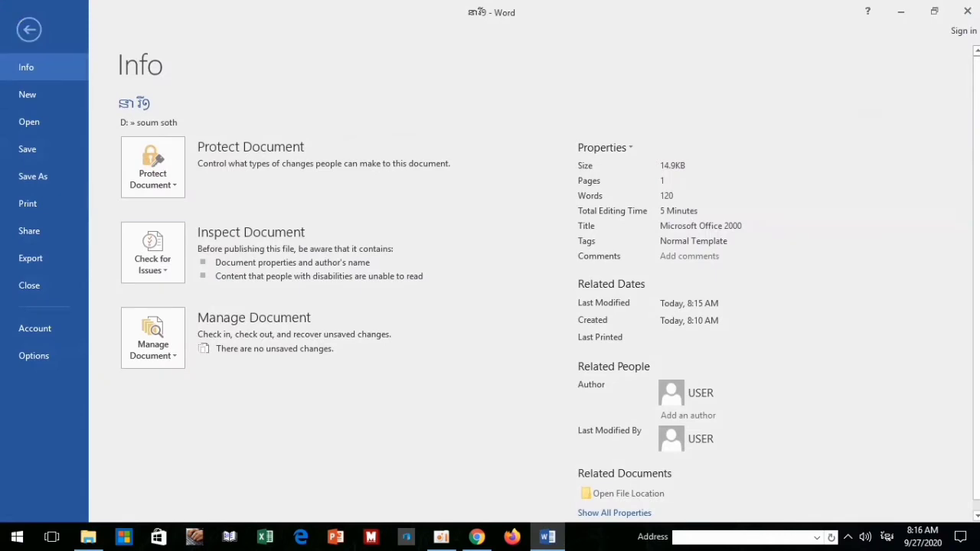
{"action": "left_click", "coordinate": [29, 30]}
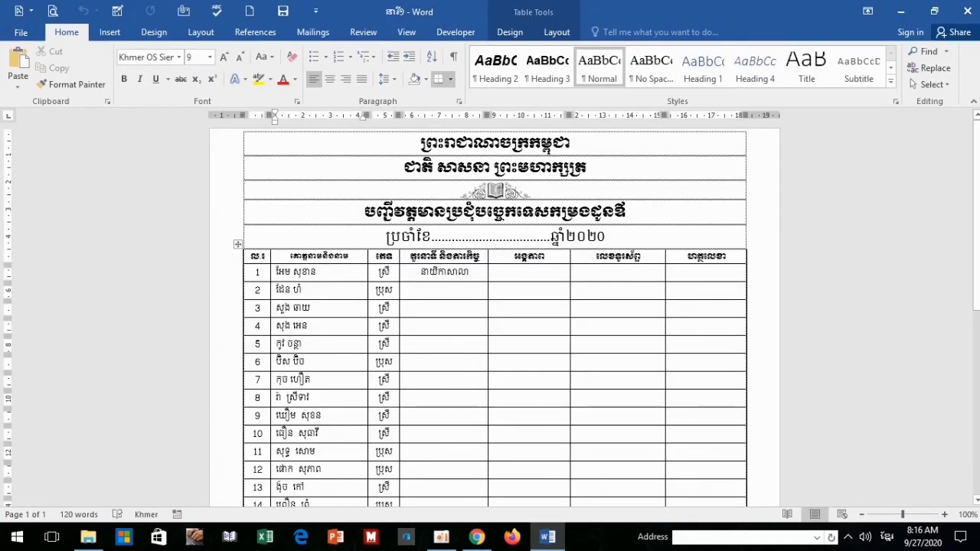
{"action": "left_click", "coordinate": [445, 288]}
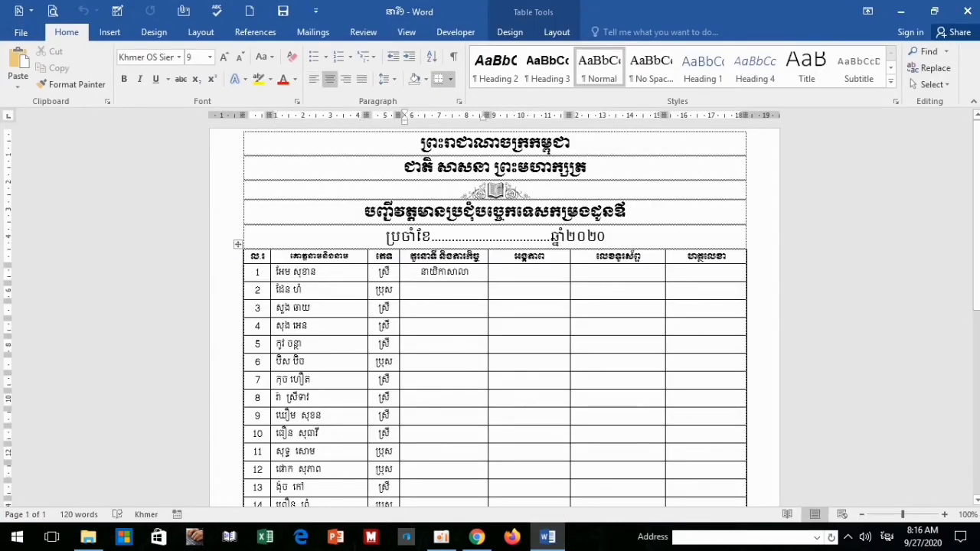
{"action": "left_click", "coordinate": [529, 268]}
{"action": "type", "text": "ដូ"}
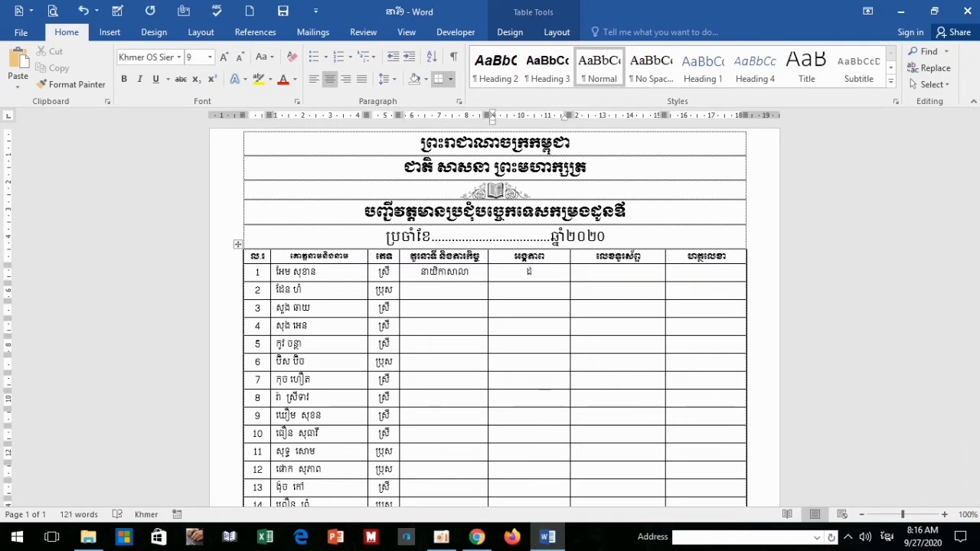
{"action": "type", "text": "នឌី"}
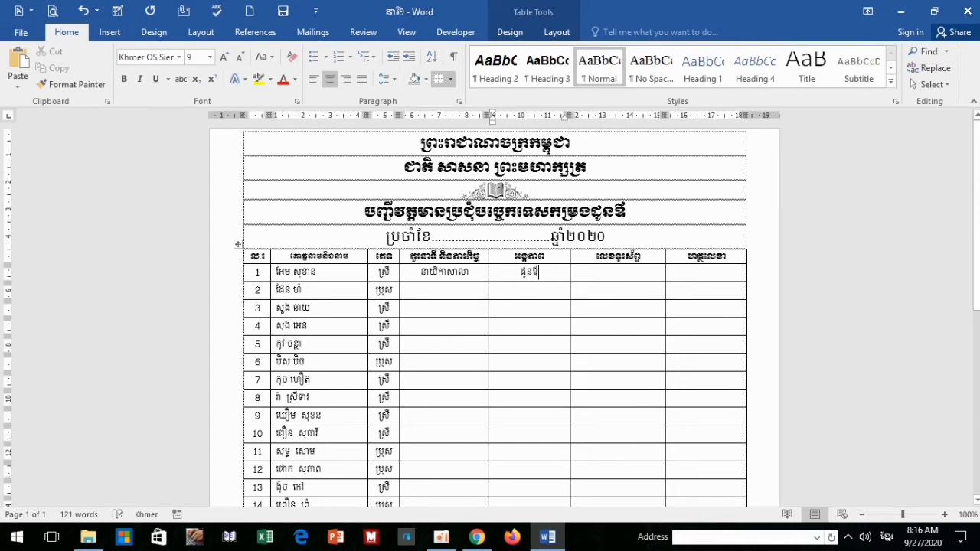
{"action": "left_click", "coordinate": [967, 10]}
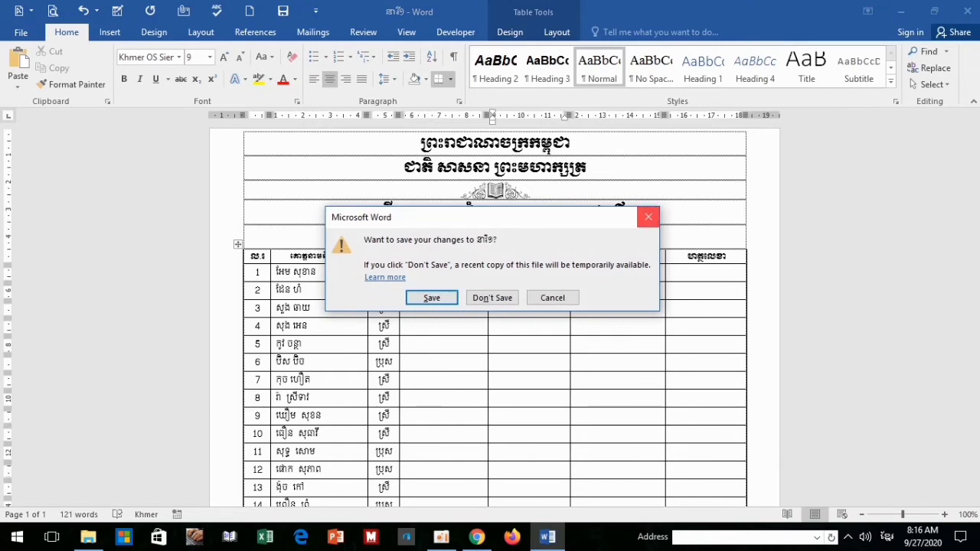
{"action": "left_click", "coordinate": [649, 216]}
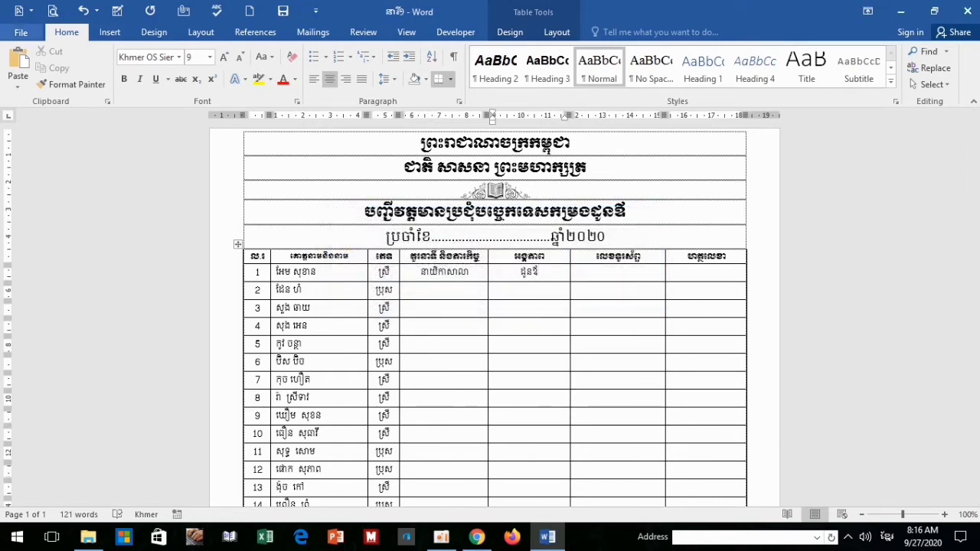
{"action": "left_click", "coordinate": [20, 32]}
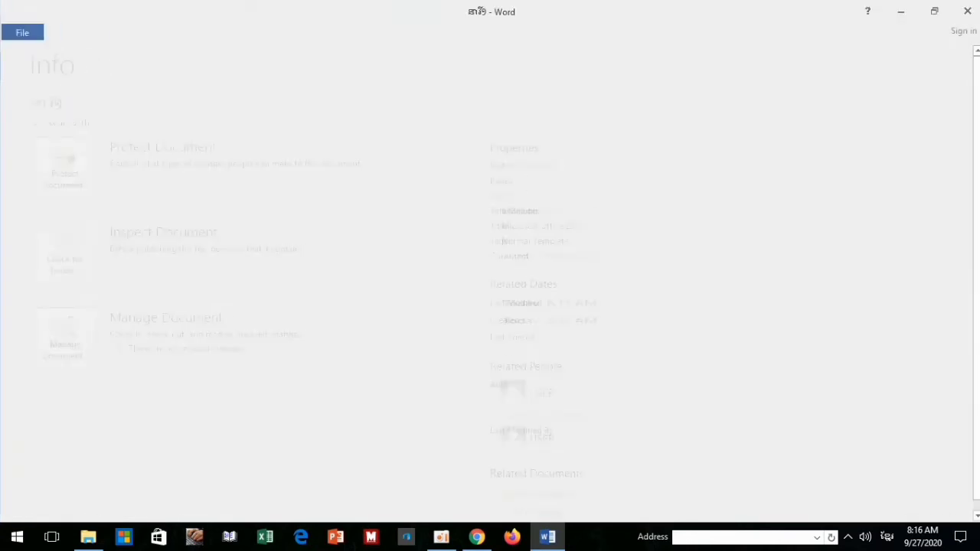
{"action": "left_click", "coordinate": [21, 34]}
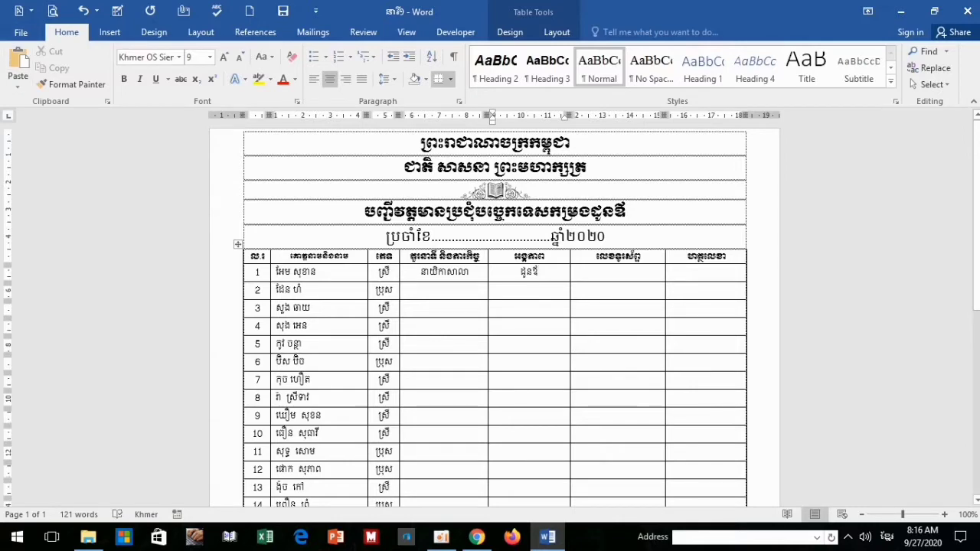
{"action": "key", "text": "alt+f"}
{"action": "key", "text": "Escape"}
Save a copy to the document's current folder, replacing the file name's last character with 'ី'
{"action": "left_click", "coordinate": [21, 32]}
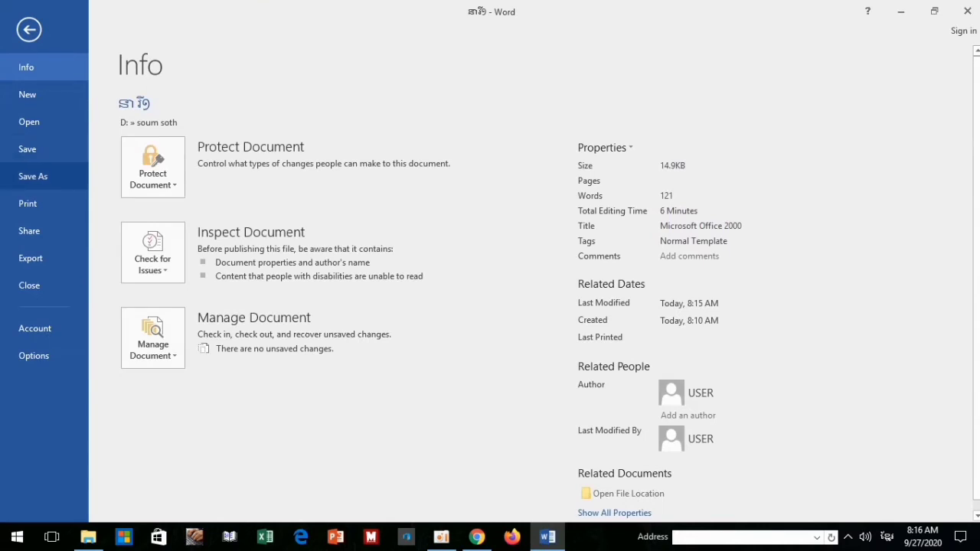
{"action": "left_click", "coordinate": [33, 176]}
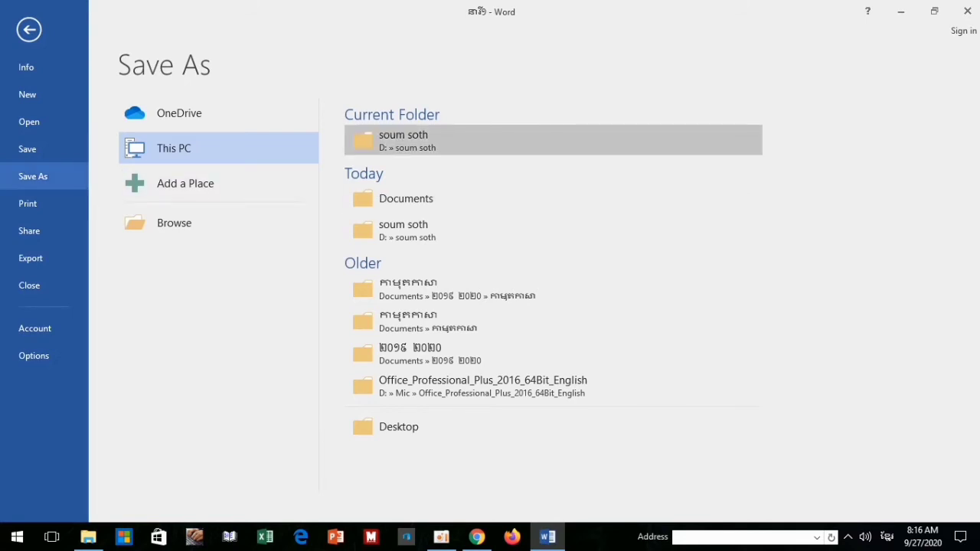
{"action": "left_click", "coordinate": [403, 230]}
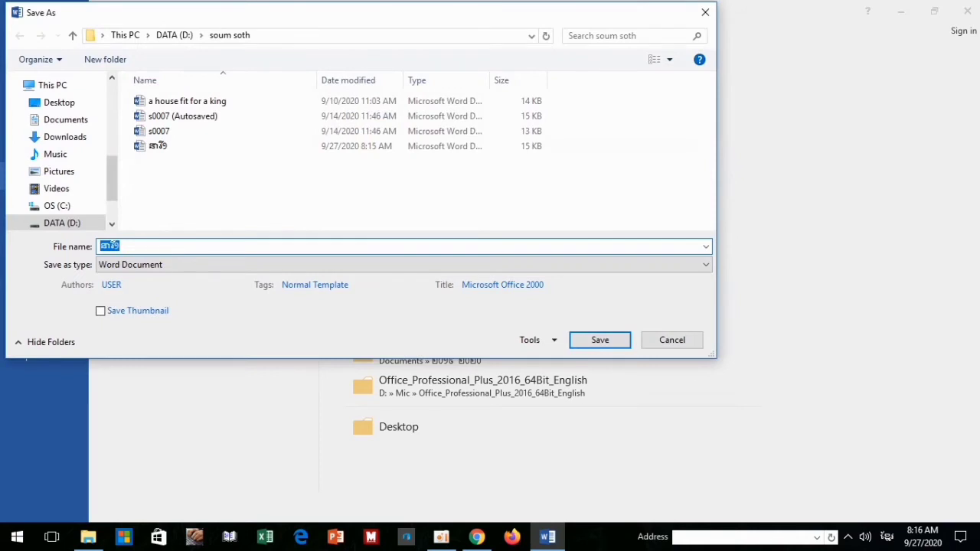
{"action": "left_click", "coordinate": [120, 246]}
{"action": "key", "text": "BackSpace"}
{"action": "type", "text": "ី"}
Set the file type to PDF and publish it, keeping 'Open file after publishing'
{"action": "left_click", "coordinate": [383, 264]}
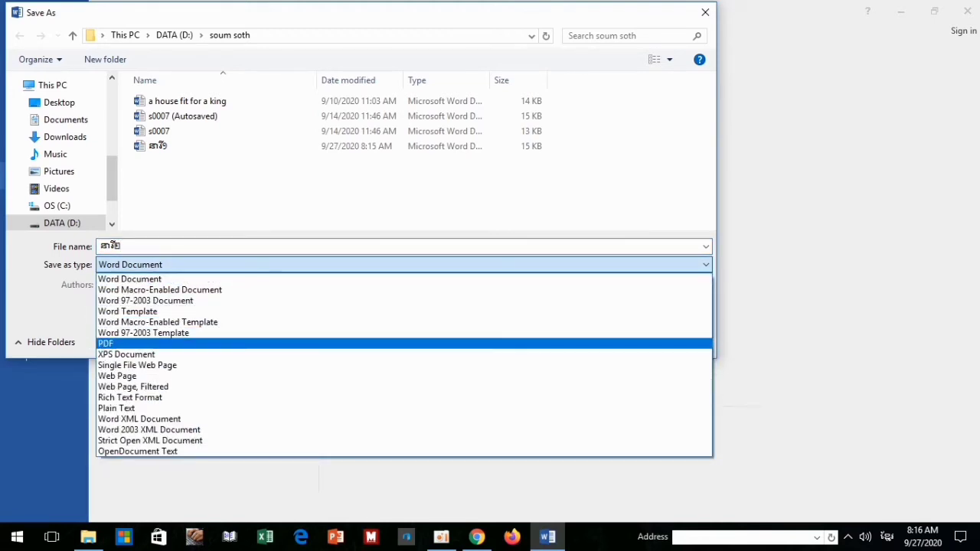
{"action": "key", "text": "Return"}
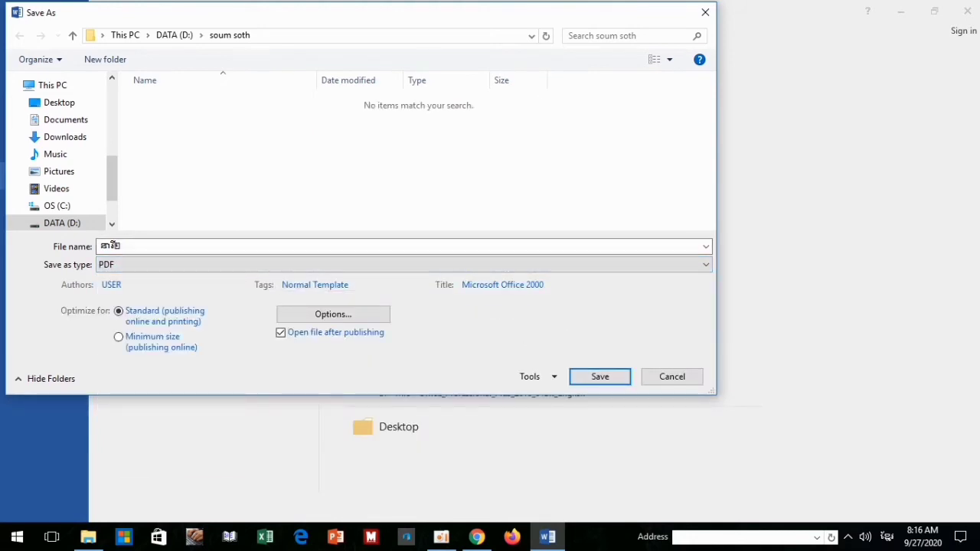
{"action": "key", "text": "Return"}
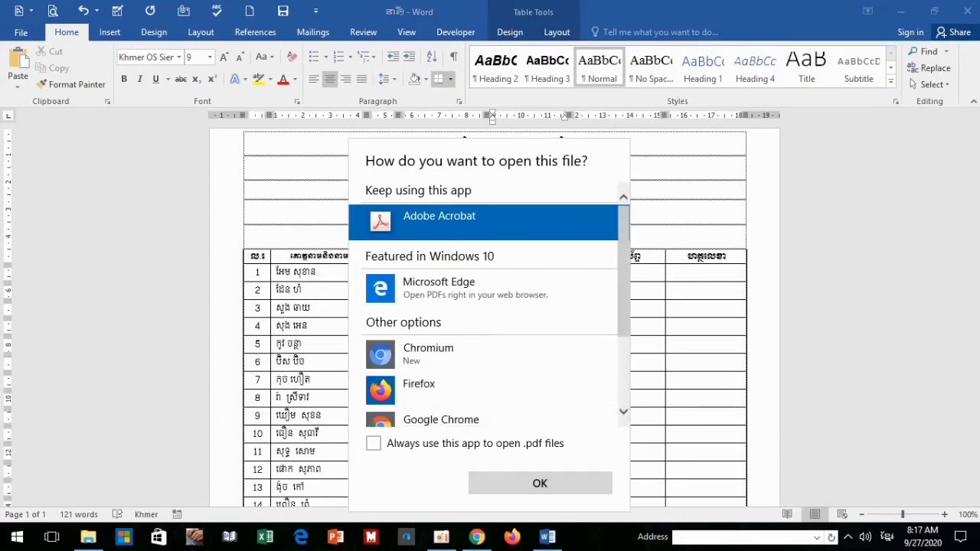
Close Acrobat, close Word saving the document, then reopen the exported PDF from its folder
{"action": "key", "text": "Escape"}
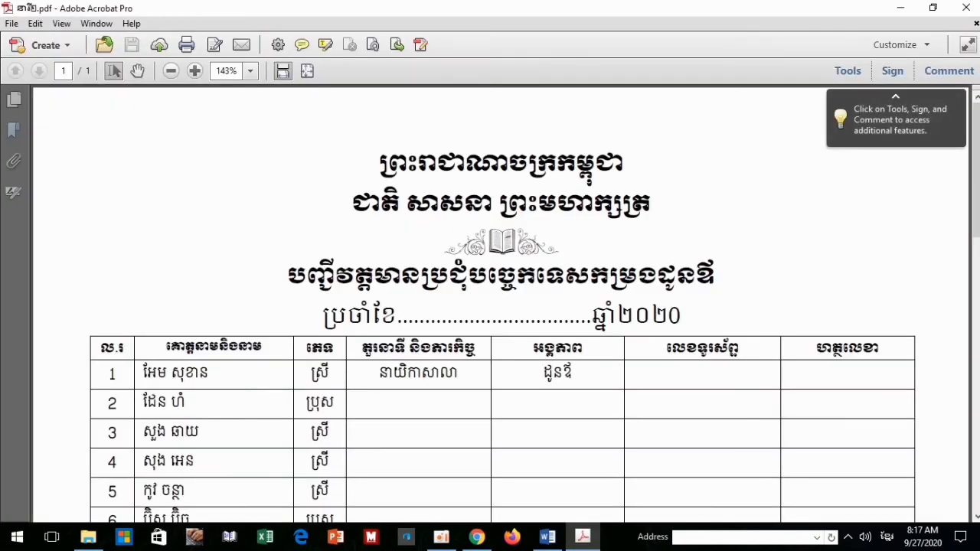
{"action": "left_click", "coordinate": [966, 8]}
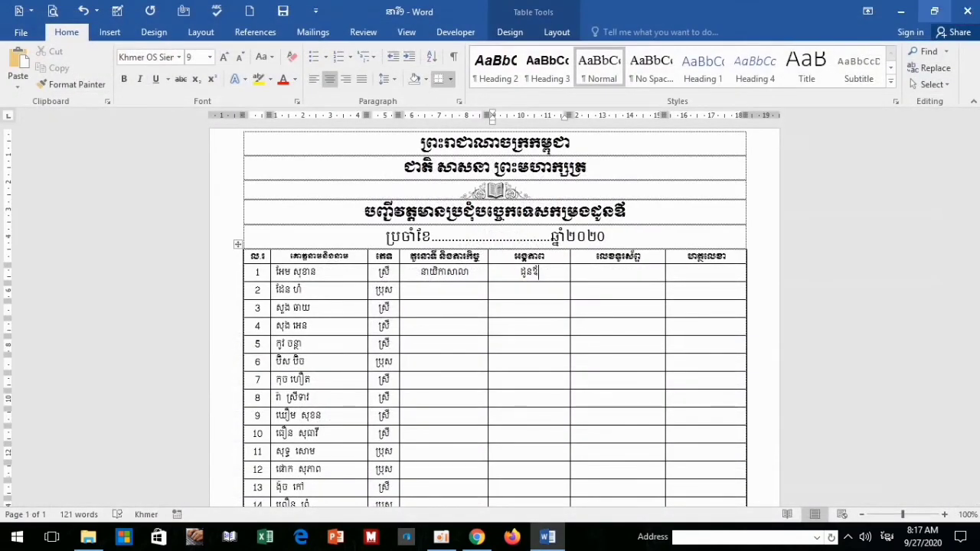
{"action": "left_click", "coordinate": [967, 10]}
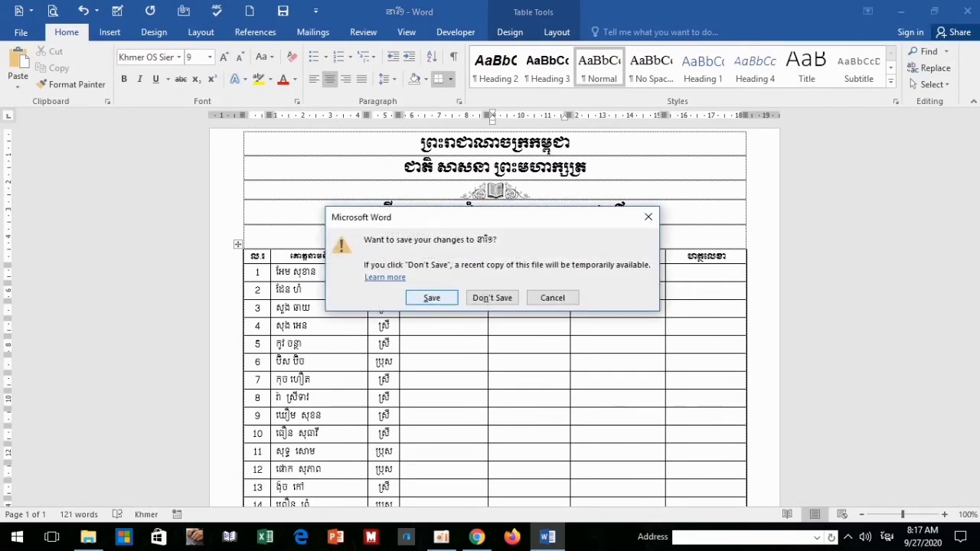
{"action": "left_click", "coordinate": [432, 298]}
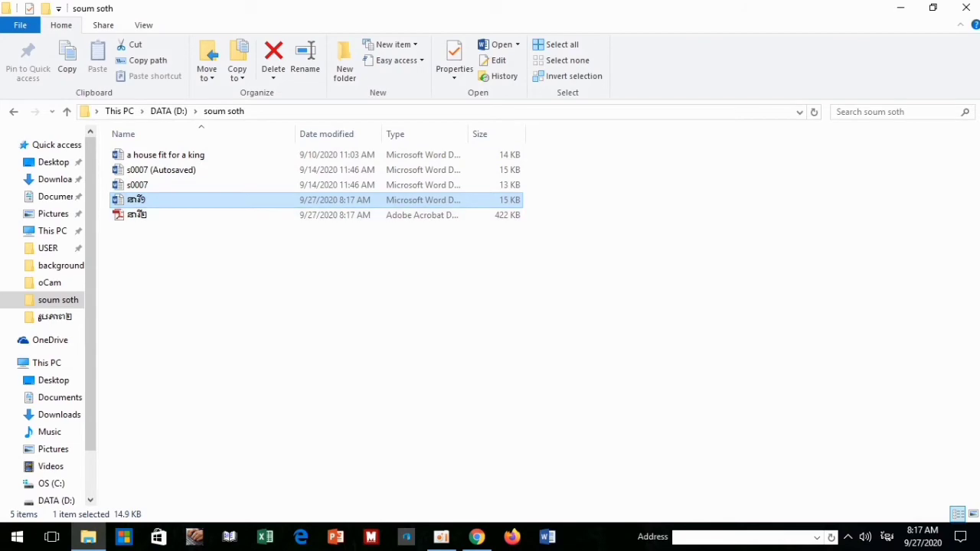
{"action": "double_click", "coordinate": [136, 214]}
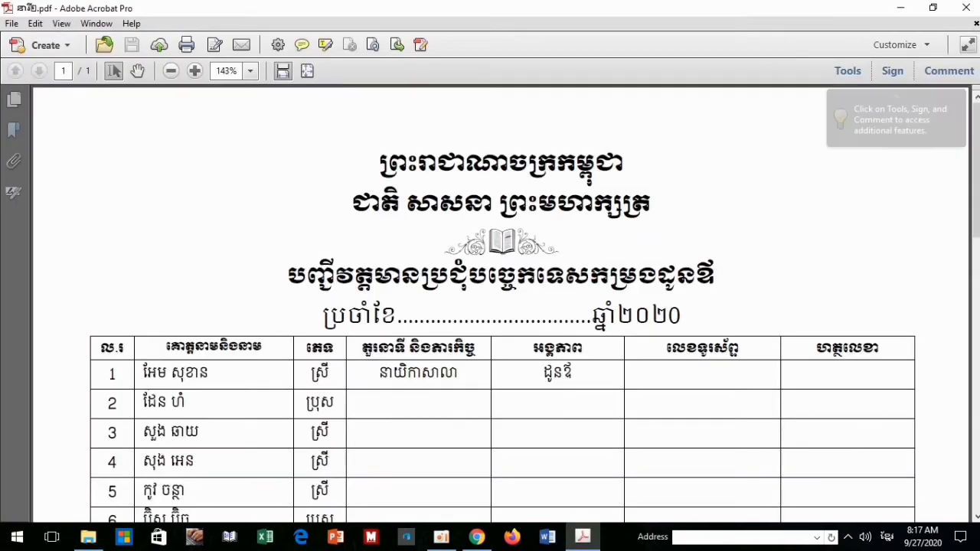
Scroll the PDF table down to row 26 and back up, then close Acrobat
{"action": "scroll", "coordinate": [490, 306], "scroll_direction": "down", "scroll_amount": 3}
{"action": "scroll", "coordinate": [490, 307], "scroll_direction": "down", "scroll_amount": 8}
{"action": "scroll", "coordinate": [490, 306], "scroll_direction": "down", "scroll_amount": 5}
{"action": "scroll", "coordinate": [489, 306], "scroll_direction": "down", "scroll_amount": 8}
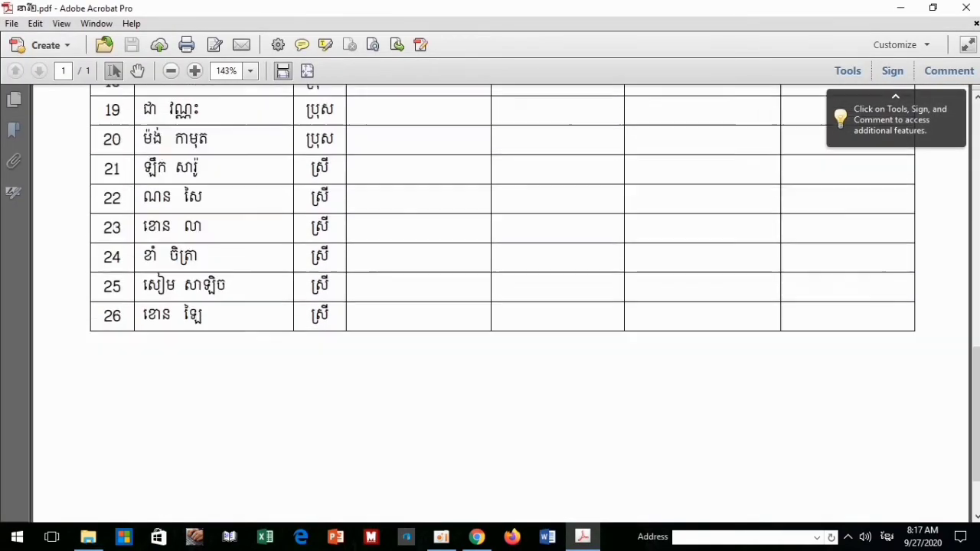
{"action": "scroll", "coordinate": [490, 306], "scroll_direction": "up", "scroll_amount": 3}
{"action": "scroll", "coordinate": [489, 306], "scroll_direction": "up", "scroll_amount": 5}
{"action": "scroll", "coordinate": [490, 306], "scroll_direction": "up", "scroll_amount": 8}
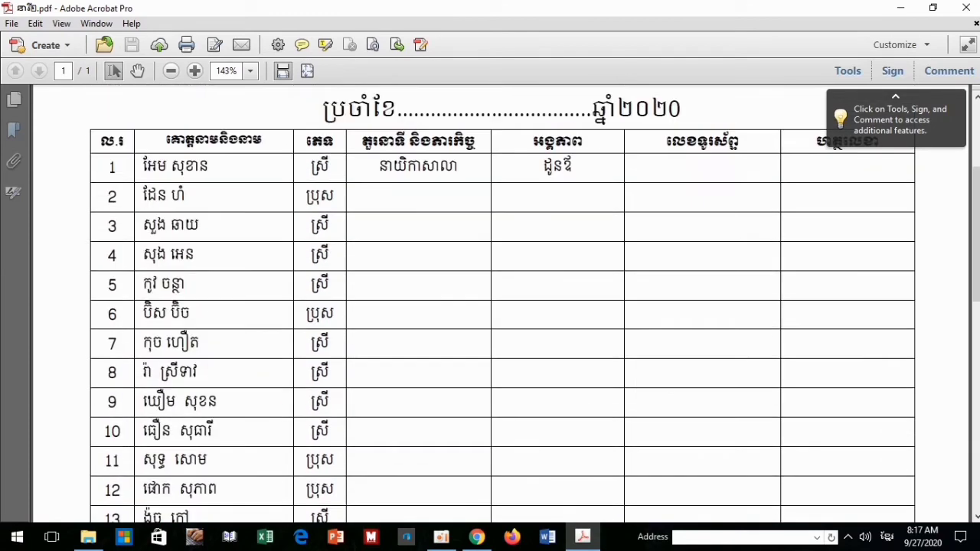
{"action": "scroll", "coordinate": [490, 306], "scroll_direction": "up", "scroll_amount": 4}
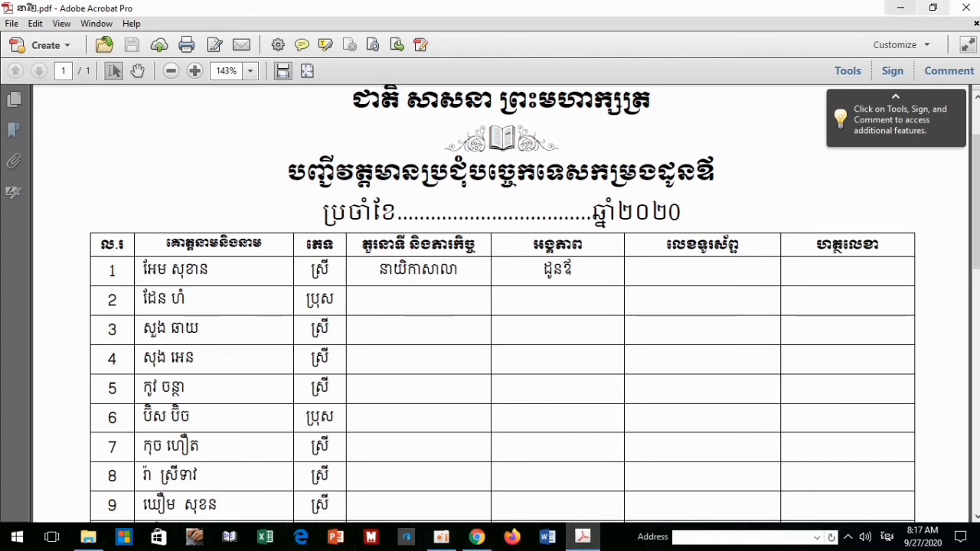
{"action": "left_click", "coordinate": [966, 8]}
Reopen the Word file, drag the table's right and fifth-column borders narrower, then minimize Word
{"action": "double_click", "coordinate": [136, 199]}
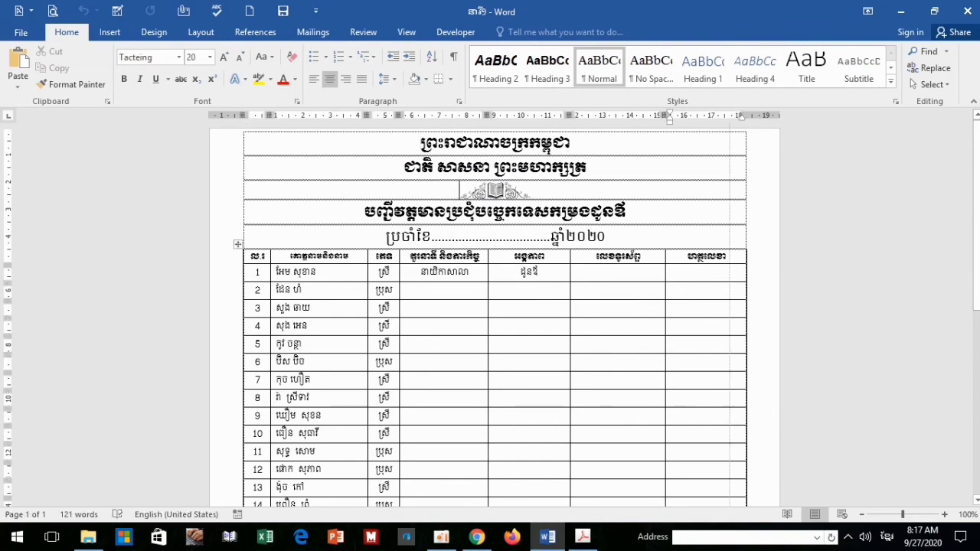
{"action": "left_click_drag", "start_coordinate": [747, 114], "coordinate": [677, 115]}
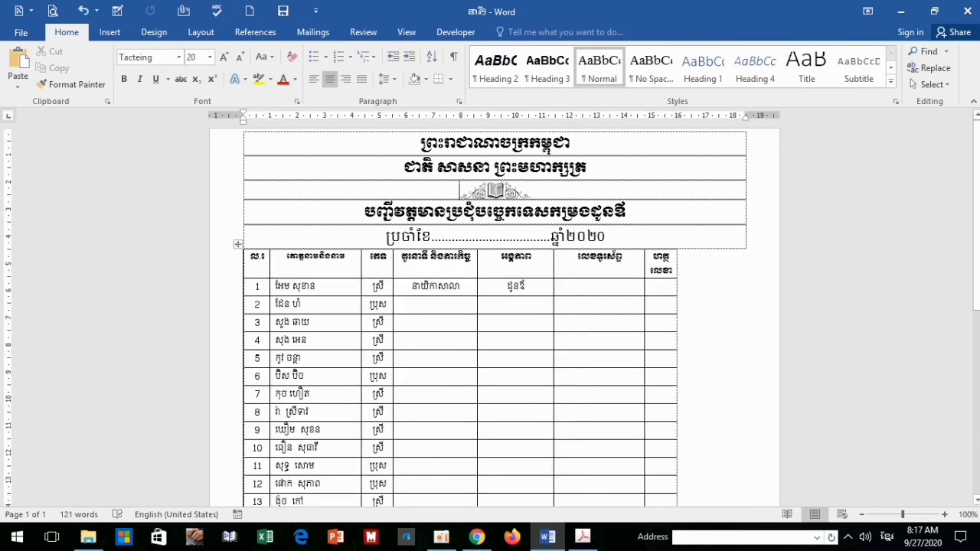
{"action": "left_click_drag", "start_coordinate": [553, 115], "coordinate": [496, 115]}
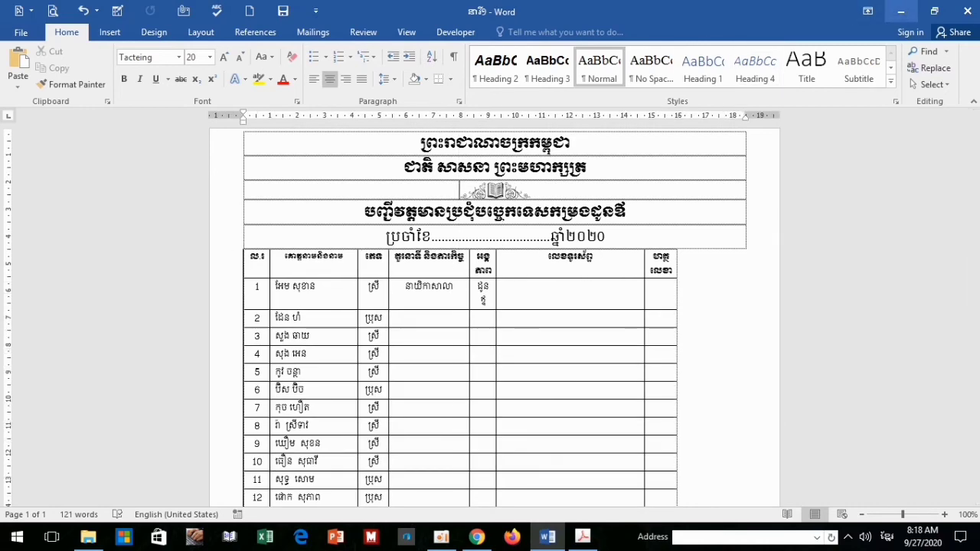
{"action": "left_click", "coordinate": [900, 11]}
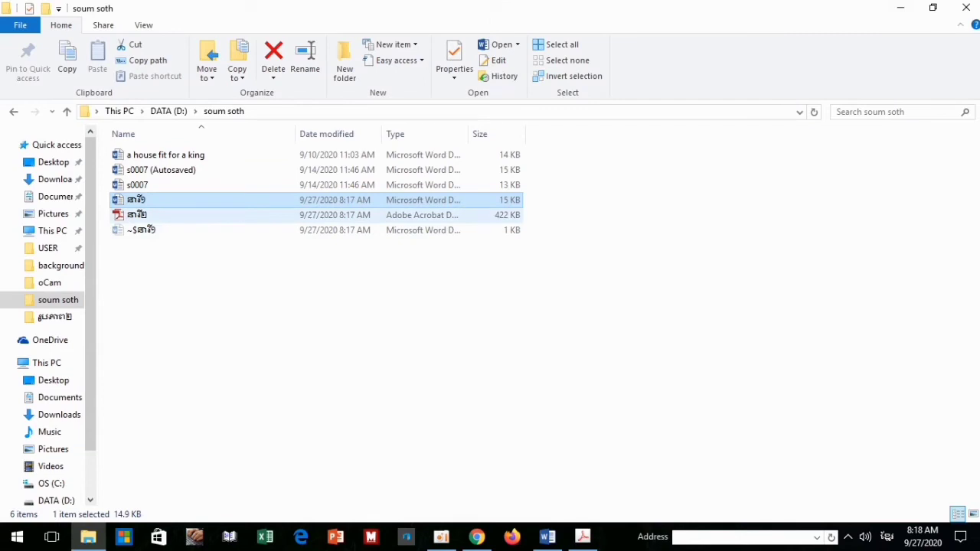
Reopen the PDF, scroll its page, close Acrobat, and restore Word from the taskbar
{"action": "double_click", "coordinate": [184, 215]}
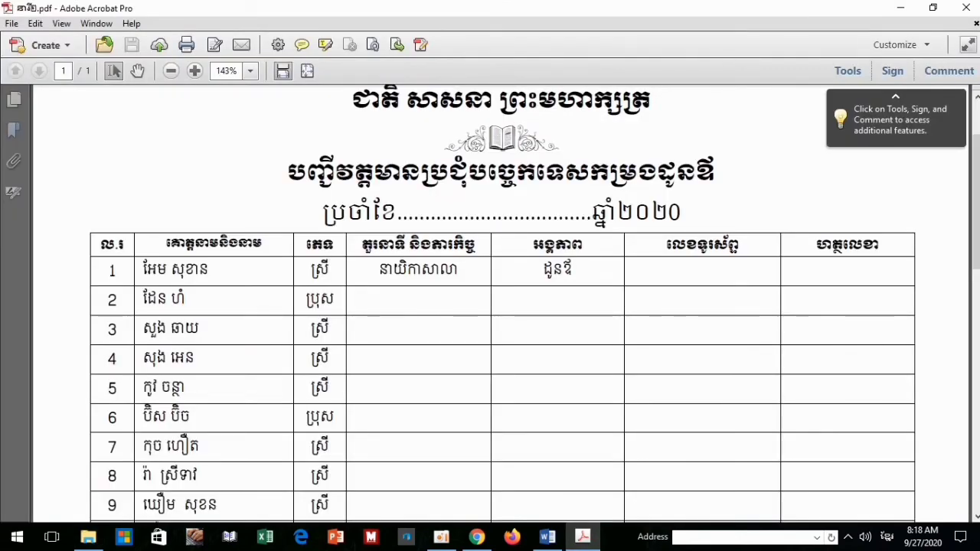
{"action": "scroll", "coordinate": [502, 306], "scroll_direction": "down", "scroll_amount": 2}
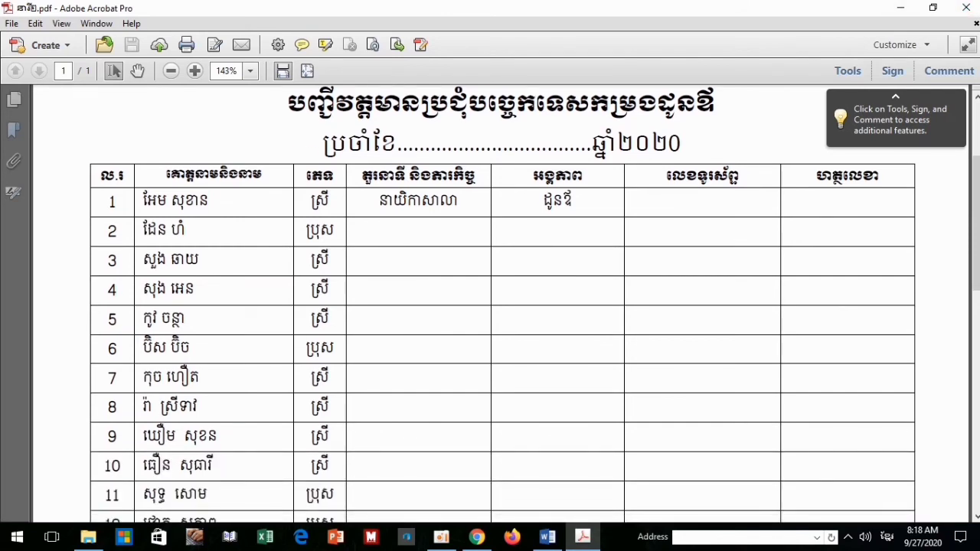
{"action": "left_click", "coordinate": [965, 8]}
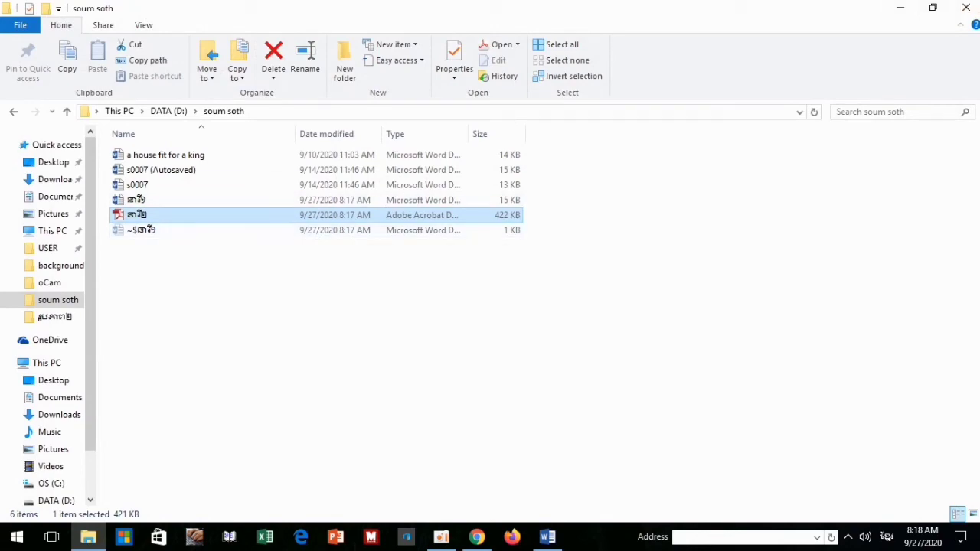
{"action": "left_click", "coordinate": [546, 535]}
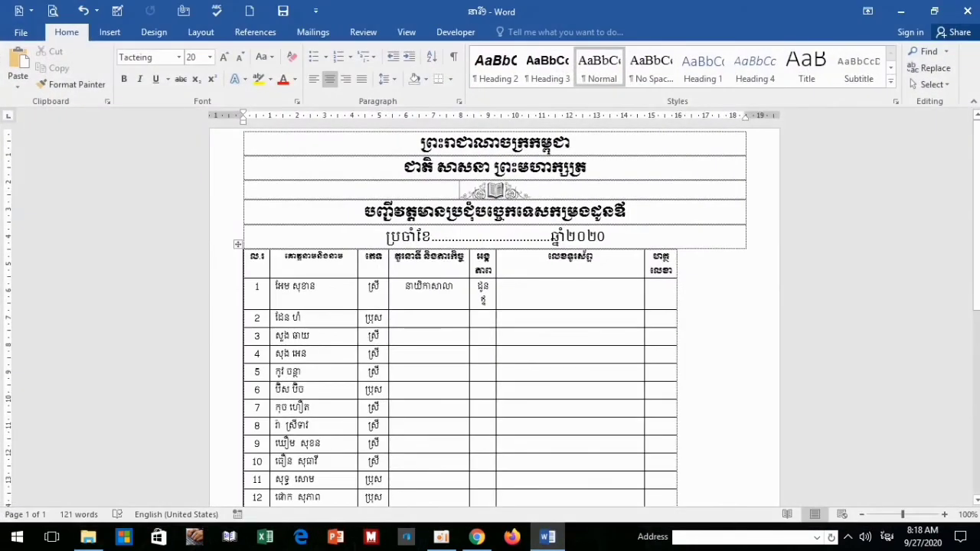
Close Word with Don't Save, then reopen the student list .docx from File Explorer
{"action": "left_click", "coordinate": [968, 10]}
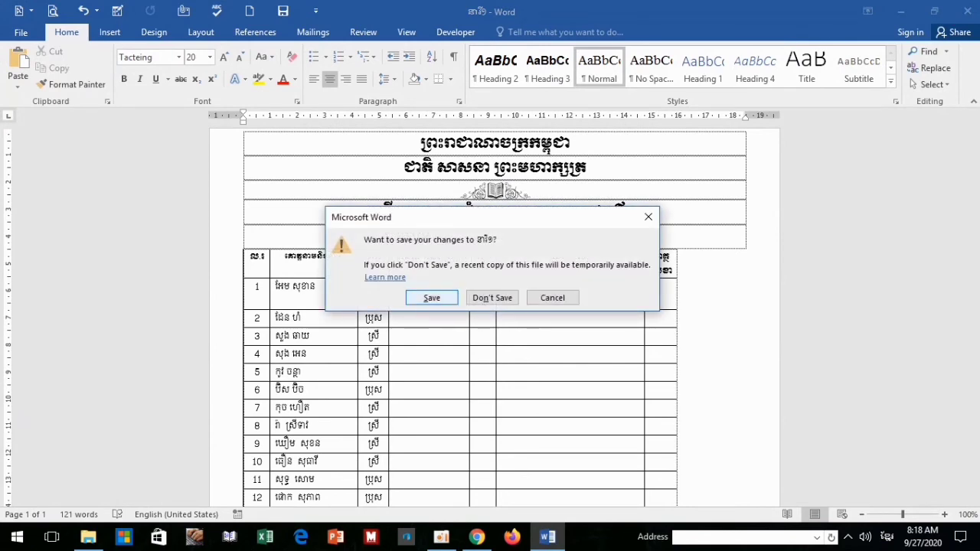
{"action": "left_click", "coordinate": [491, 298]}
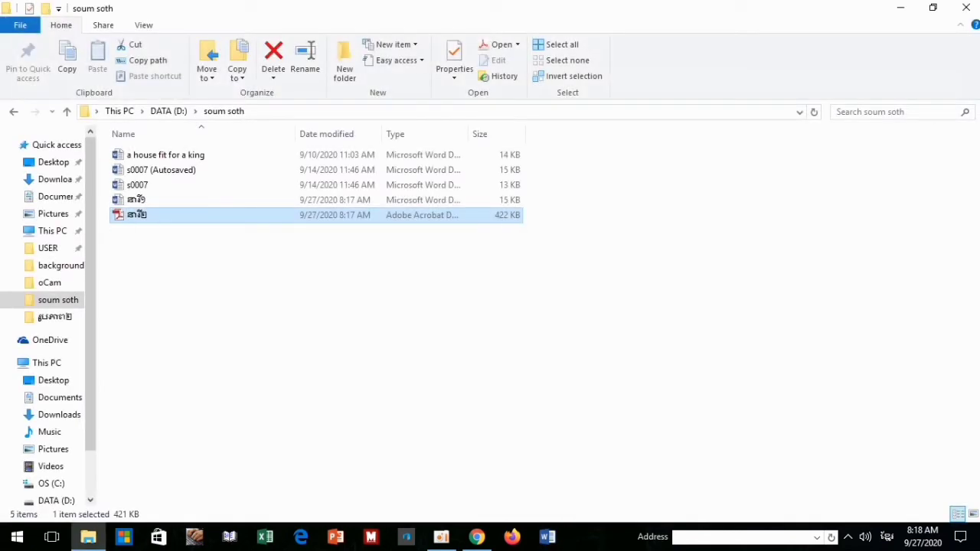
{"action": "double_click", "coordinate": [138, 199]}
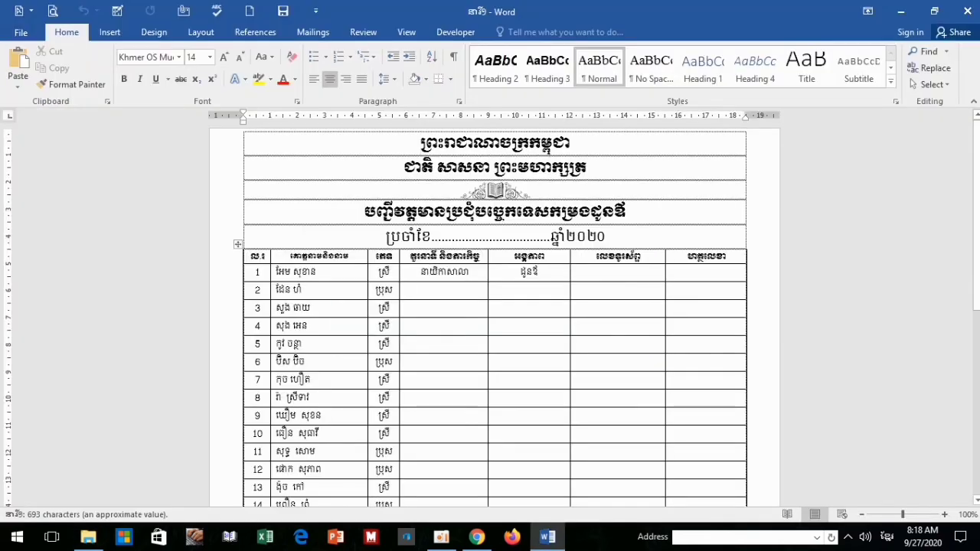
Type 'នាយករង' into row 2's role cell, dismiss the proofing-tools bar, and open the File Info page
{"action": "scroll", "coordinate": [495, 314], "scroll_direction": "down", "scroll_amount": 2}
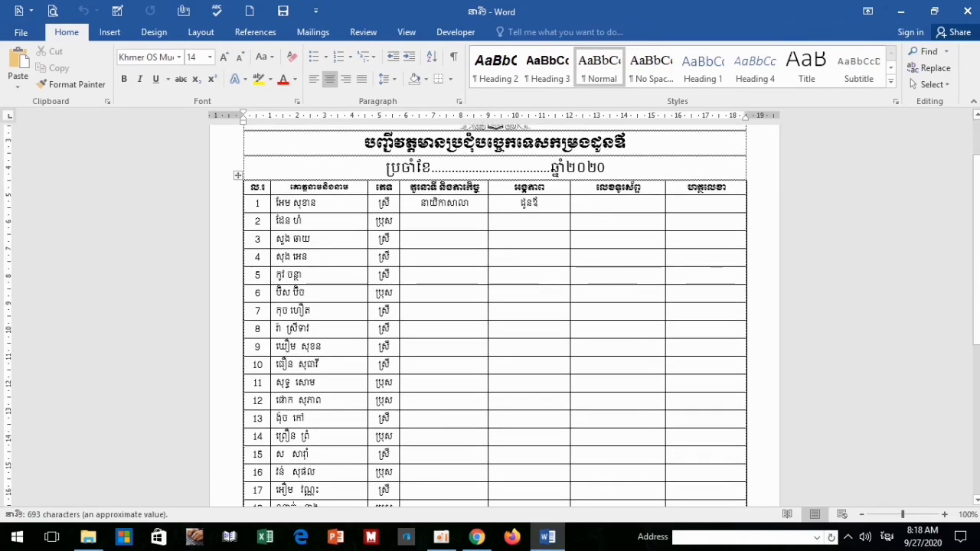
{"action": "left_click", "coordinate": [529, 217]}
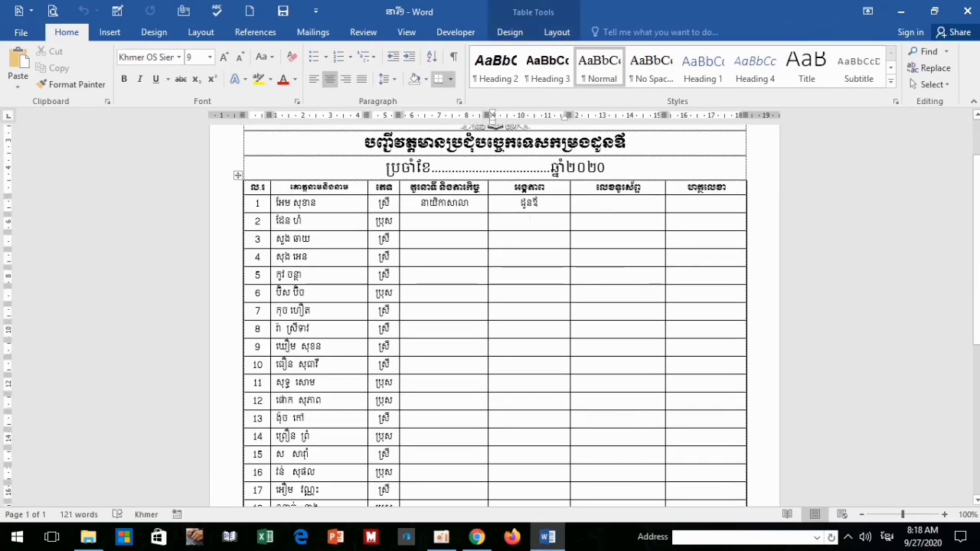
{"action": "double_click", "coordinate": [529, 202]}
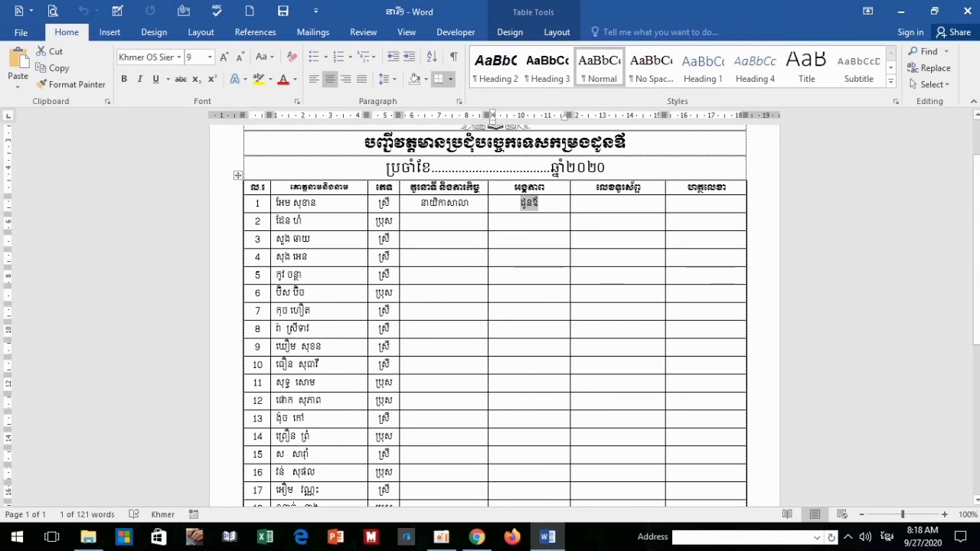
{"action": "left_click", "coordinate": [618, 201]}
{"action": "left_click", "coordinate": [707, 199]}
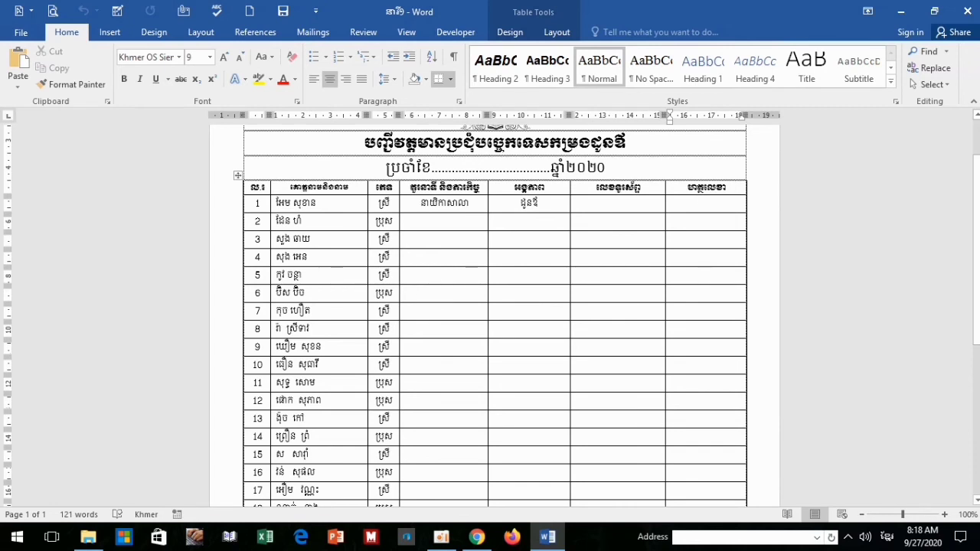
{"action": "left_click", "coordinate": [444, 215]}
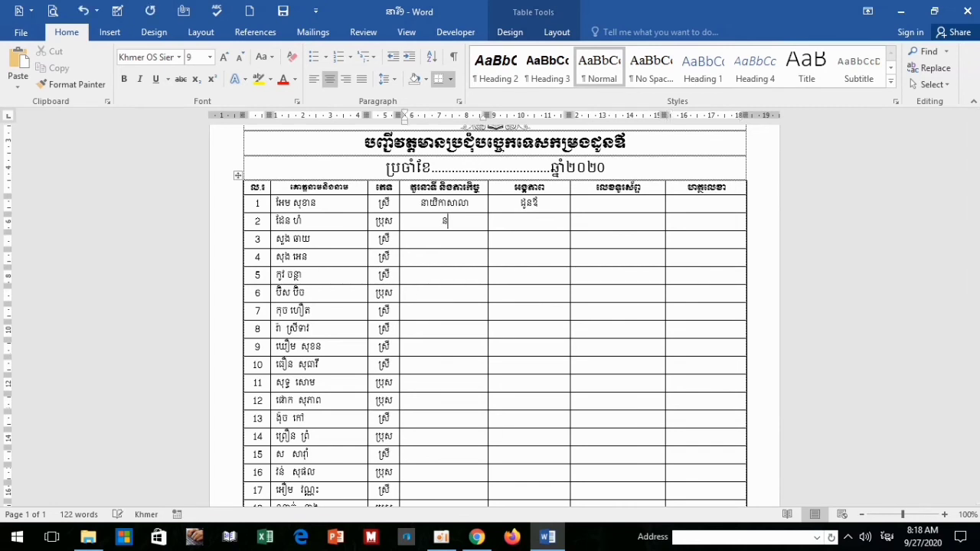
{"action": "type", "text": "នាយក"}
{"action": "type", "text": "រង"}
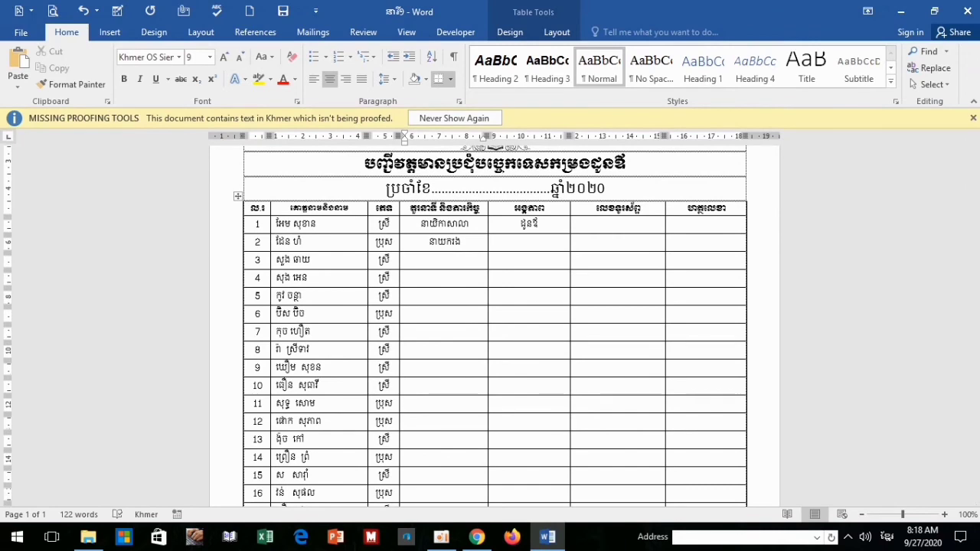
{"action": "left_click", "coordinate": [972, 118]}
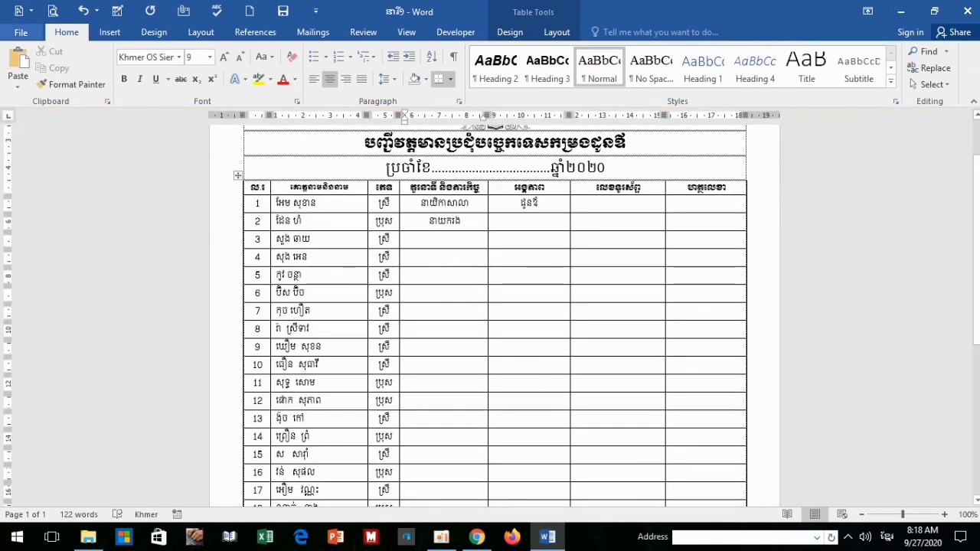
{"action": "left_click", "coordinate": [20, 31]}
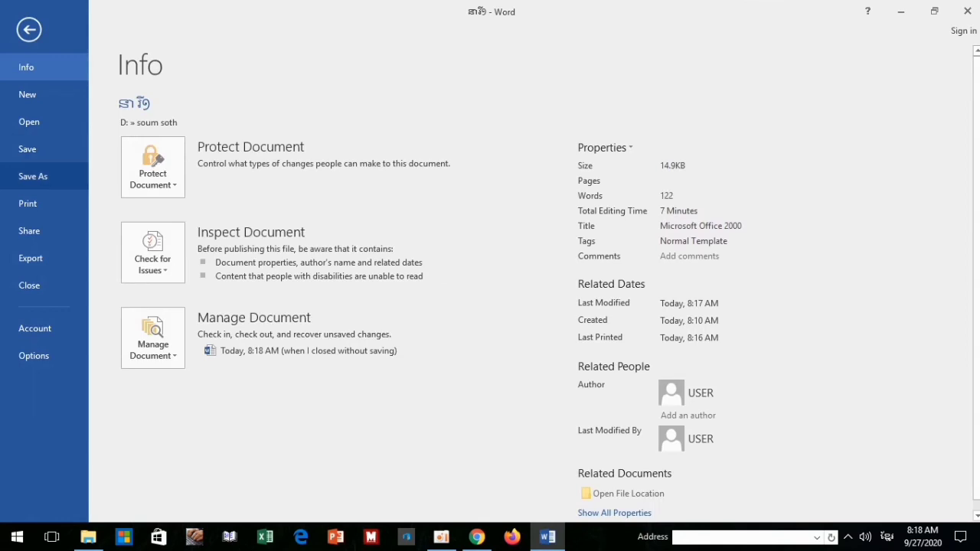
Choose the dated Documents folder as the Save As destination
{"action": "left_click", "coordinate": [33, 176]}
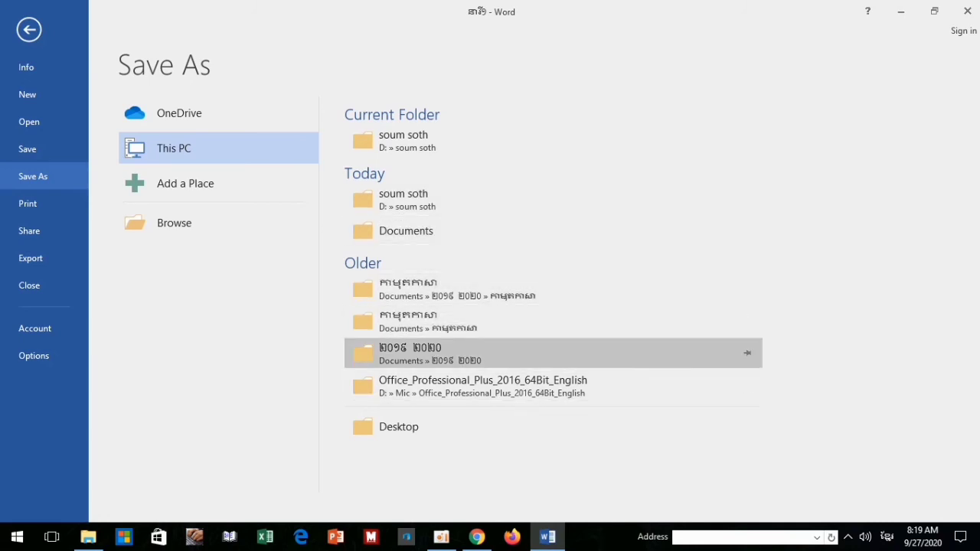
{"action": "left_click", "coordinate": [413, 359]}
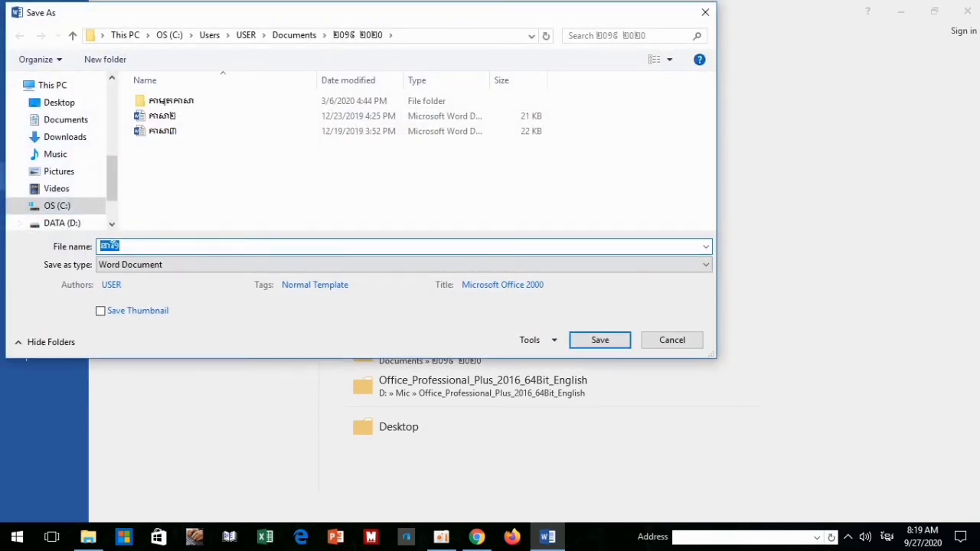
{"action": "key", "text": "Tab"}
{"action": "key", "text": "alt+Down"}
{"action": "key", "text": "Down"}
{"action": "key", "text": "Down"}
{"action": "key", "text": "Down"}
{"action": "key", "text": "Down"}
{"action": "key", "text": "Down"}
{"action": "key", "text": "Down"}
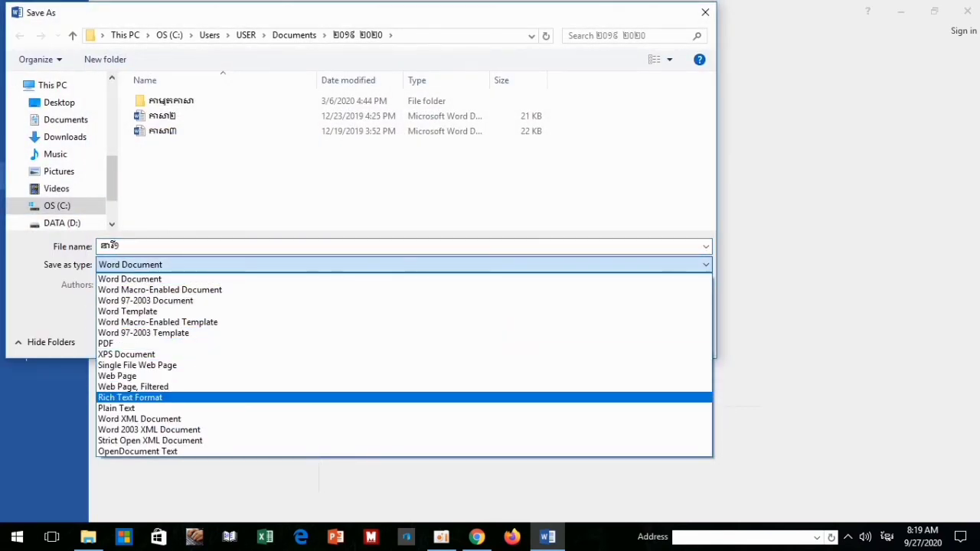
{"action": "key", "text": "Up"}
{"action": "key", "text": "Up"}
{"action": "key", "text": "Up"}
{"action": "key", "text": "Up"}
{"action": "key", "text": "Up"}
{"action": "key", "text": "Up"}
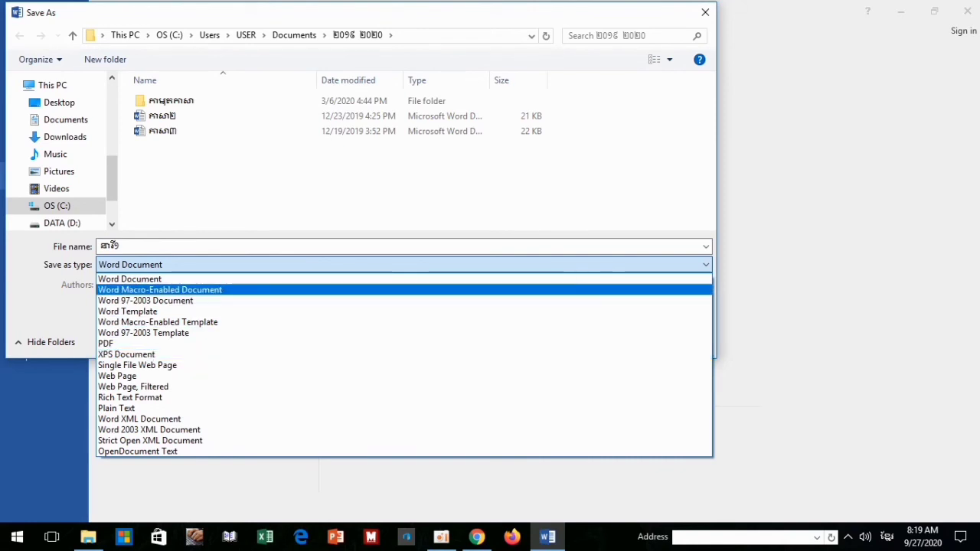
{"action": "key", "text": "Escape"}
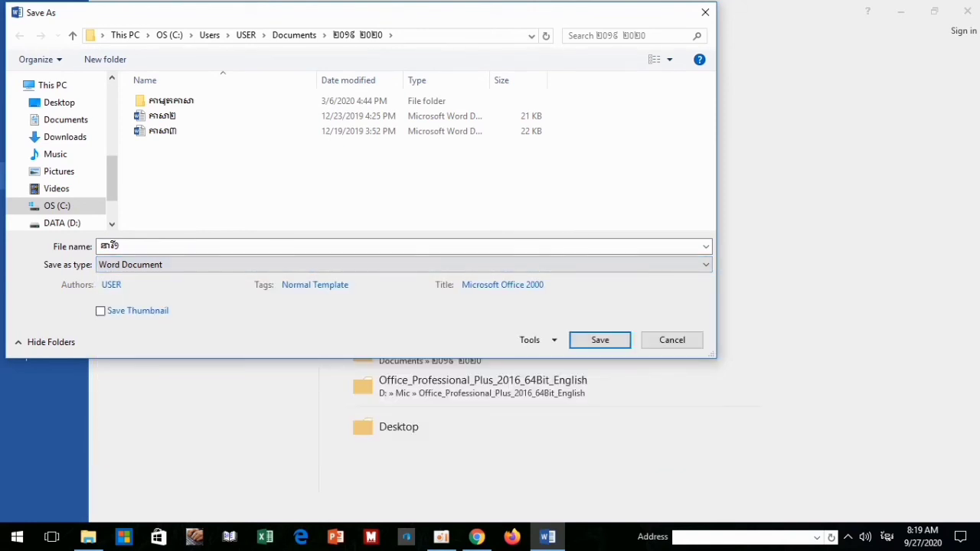
Set the file type to PDF and save, opening the result in Acrobat
{"action": "key", "text": "Tab"}
{"action": "key", "text": "alt+Down"}
{"action": "key", "text": "Down"}
{"action": "key", "text": "Down"}
{"action": "key", "text": "Down"}
{"action": "key", "text": "Down"}
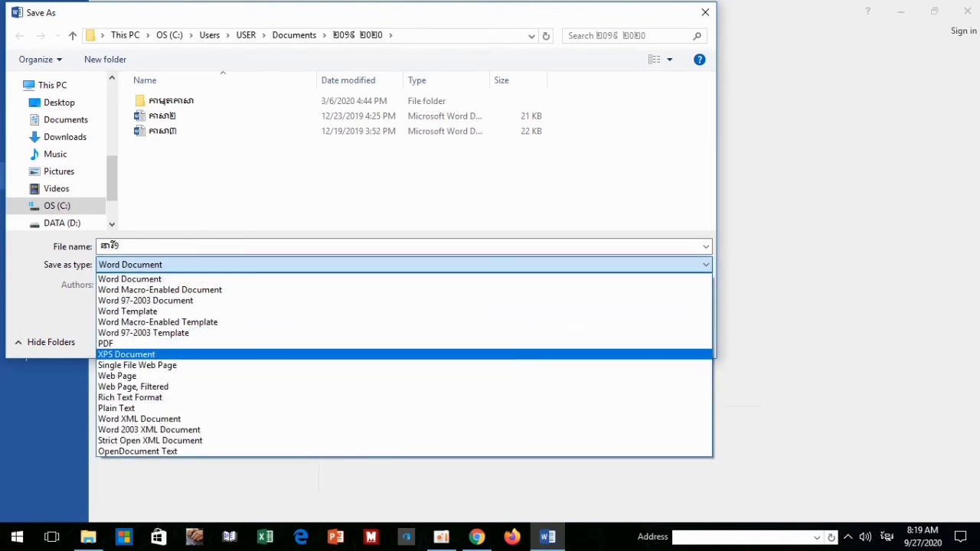
{"action": "key", "text": "Up"}
{"action": "key", "text": "Return"}
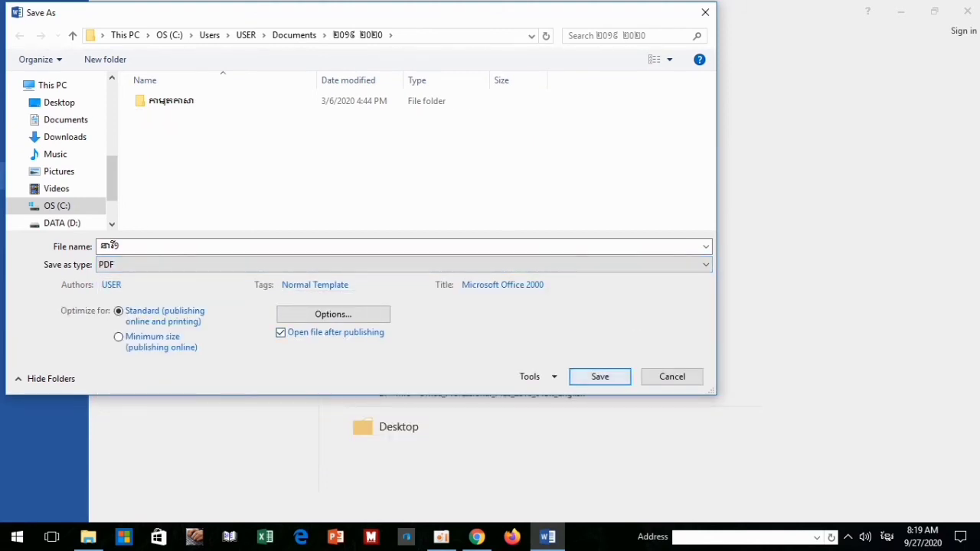
{"action": "key", "text": "Return"}
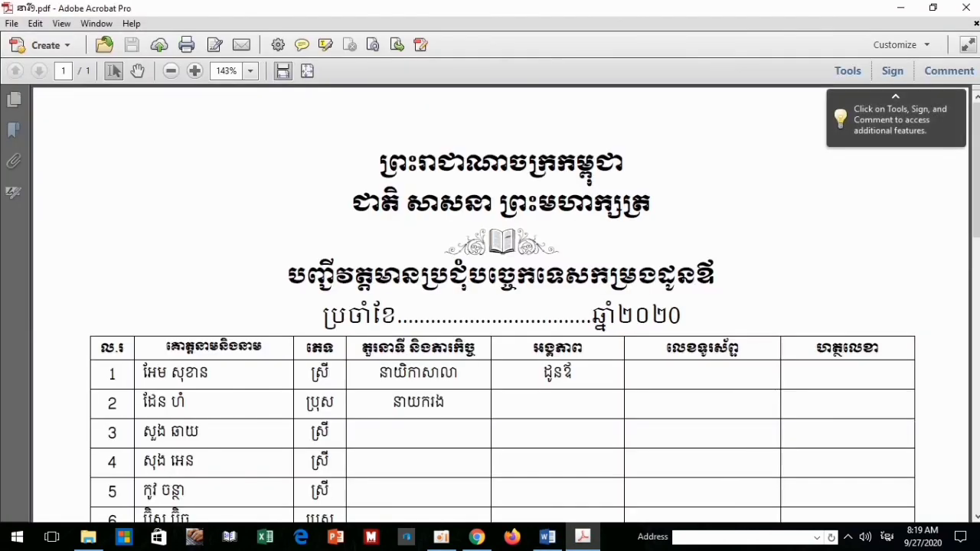
Close Acrobat, then close Word choosing Don't Save
{"action": "left_click", "coordinate": [966, 8]}
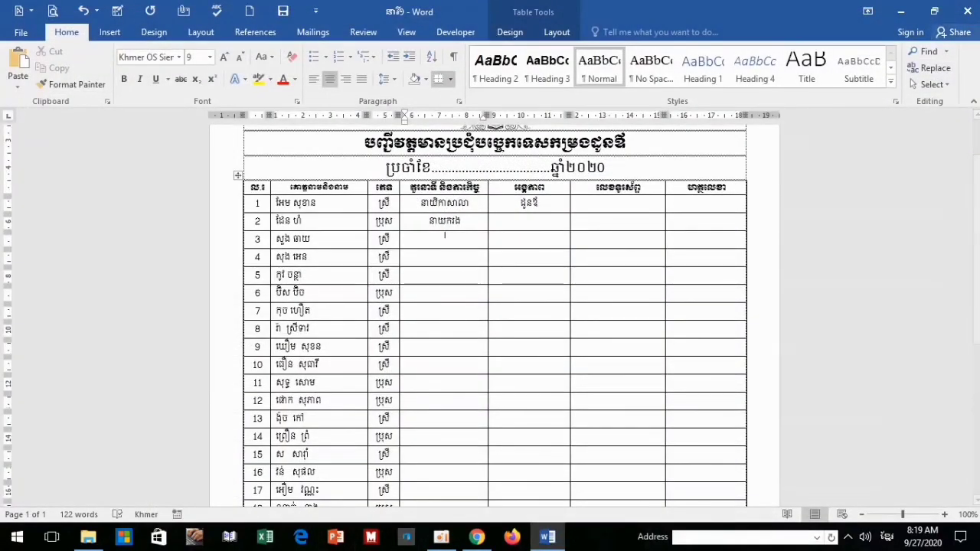
{"action": "left_click", "coordinate": [966, 11]}
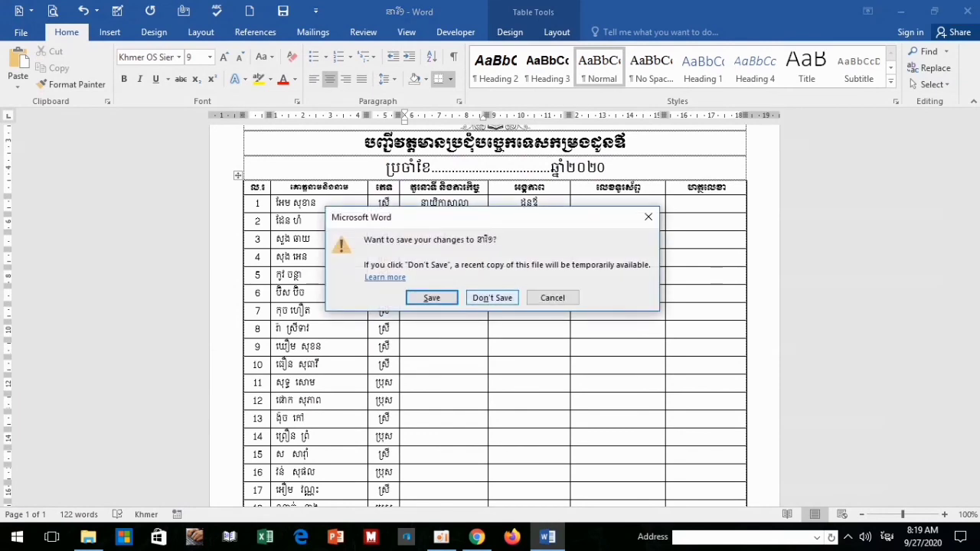
{"action": "left_click", "coordinate": [492, 297]}
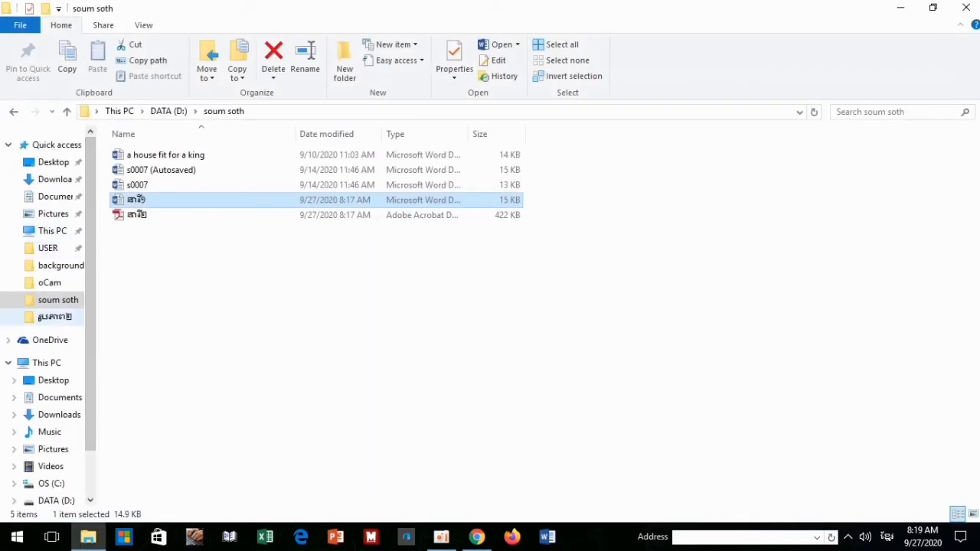
Open the exported PDF from the 9/27/2020 folder under Documents
{"action": "left_click", "coordinate": [60, 397]}
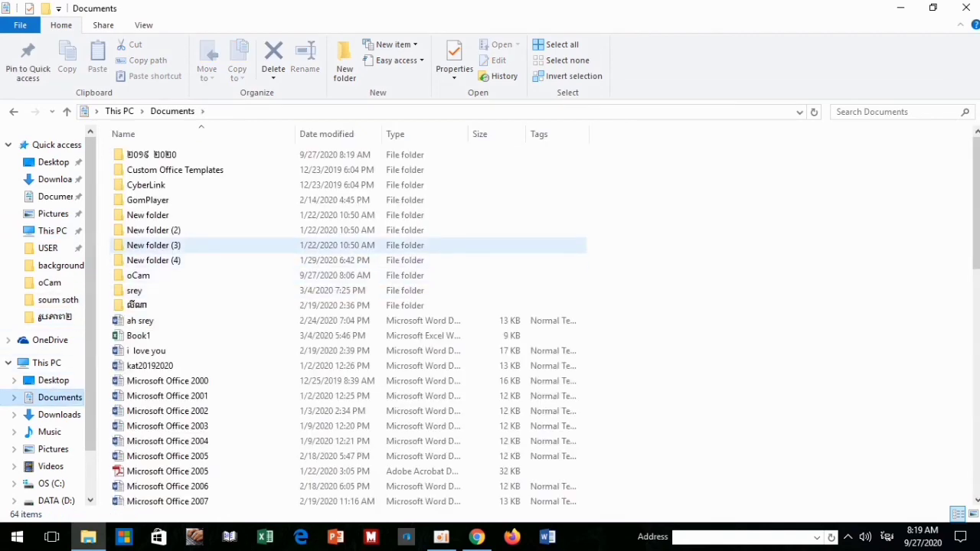
{"action": "scroll", "coordinate": [192, 247], "scroll_direction": "down", "scroll_amount": 1}
{"action": "scroll", "coordinate": [192, 246], "scroll_direction": "up", "scroll_amount": 1}
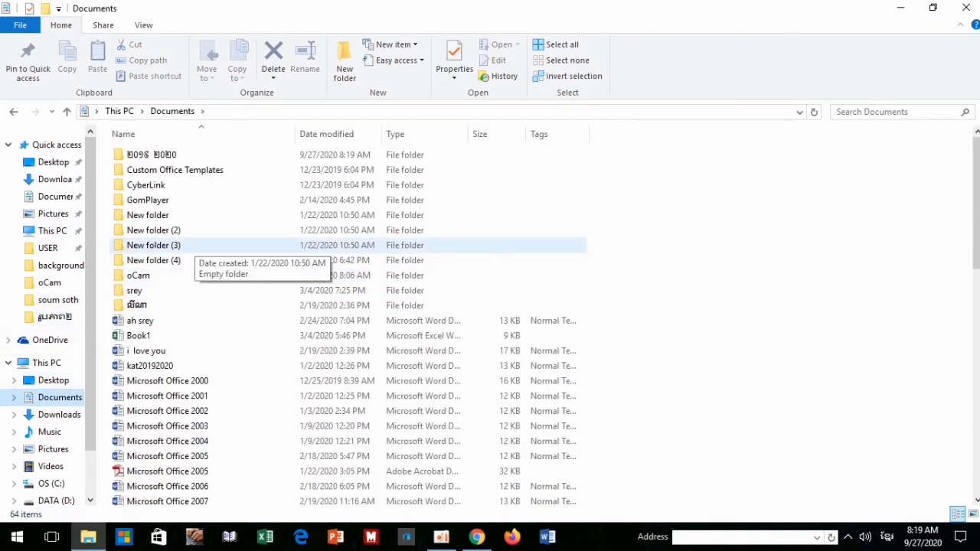
{"action": "left_click", "coordinate": [192, 155]}
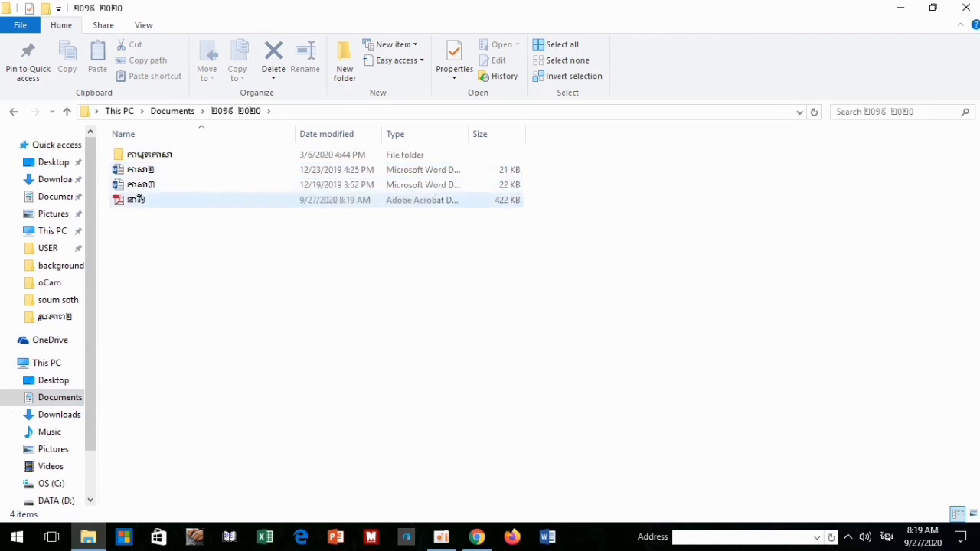
{"action": "left_click", "coordinate": [136, 199]}
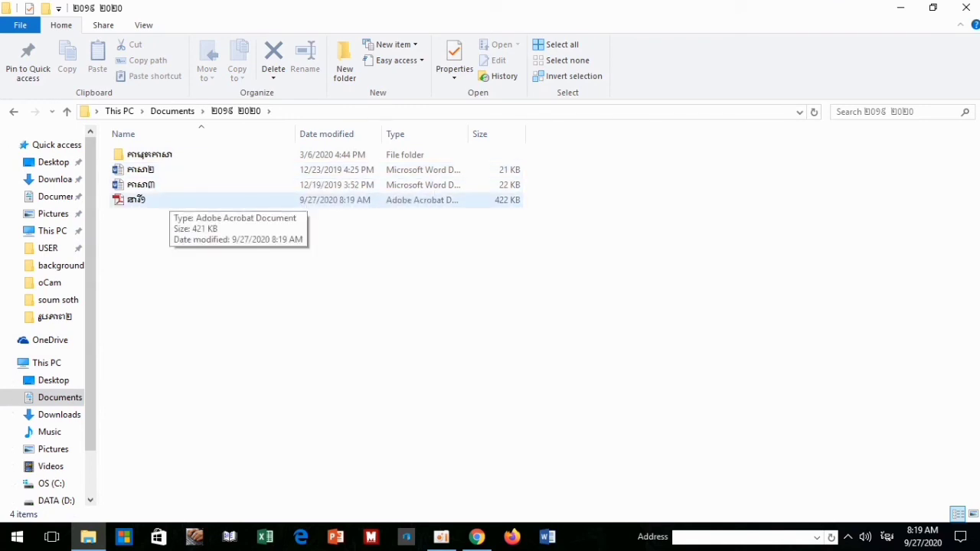
{"action": "key", "text": "Return"}
Scroll through the PDF to row 26 and back to the top, then close Acrobat
{"action": "scroll", "coordinate": [502, 306], "scroll_direction": "down", "scroll_amount": 3}
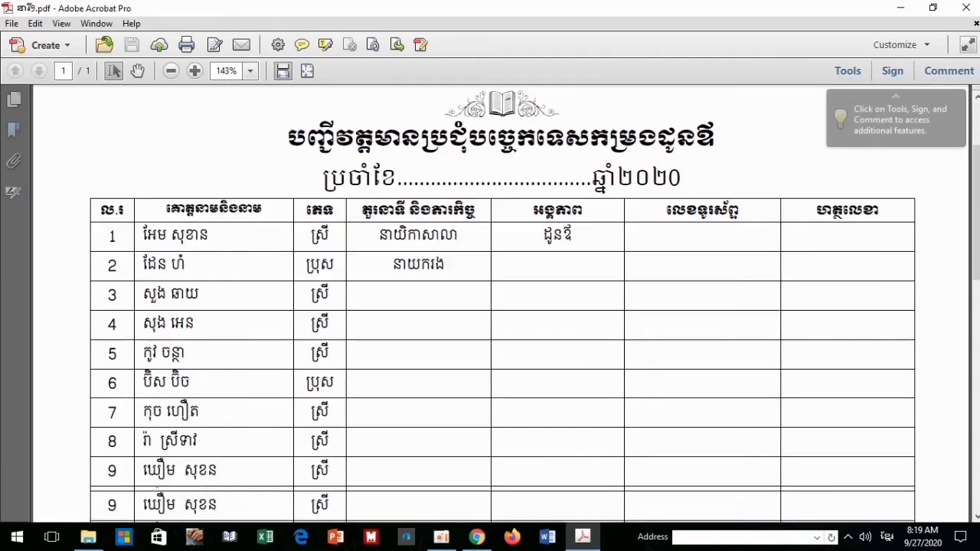
{"action": "scroll", "coordinate": [502, 306], "scroll_direction": "down", "scroll_amount": 3}
{"action": "scroll", "coordinate": [502, 307], "scroll_direction": "down", "scroll_amount": 3}
{"action": "scroll", "coordinate": [502, 306], "scroll_direction": "down", "scroll_amount": 5}
{"action": "scroll", "coordinate": [502, 306], "scroll_direction": "down", "scroll_amount": 2}
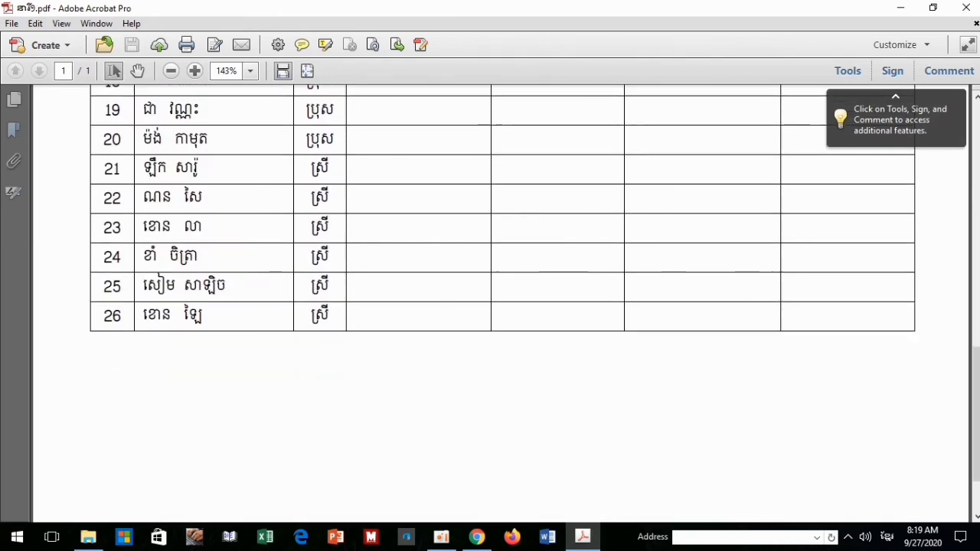
{"action": "scroll", "coordinate": [502, 306], "scroll_direction": "up", "scroll_amount": 3}
{"action": "scroll", "coordinate": [502, 306], "scroll_direction": "up", "scroll_amount": 3}
{"action": "scroll", "coordinate": [502, 307], "scroll_direction": "up", "scroll_amount": 5}
{"action": "scroll", "coordinate": [502, 306], "scroll_direction": "up", "scroll_amount": 2}
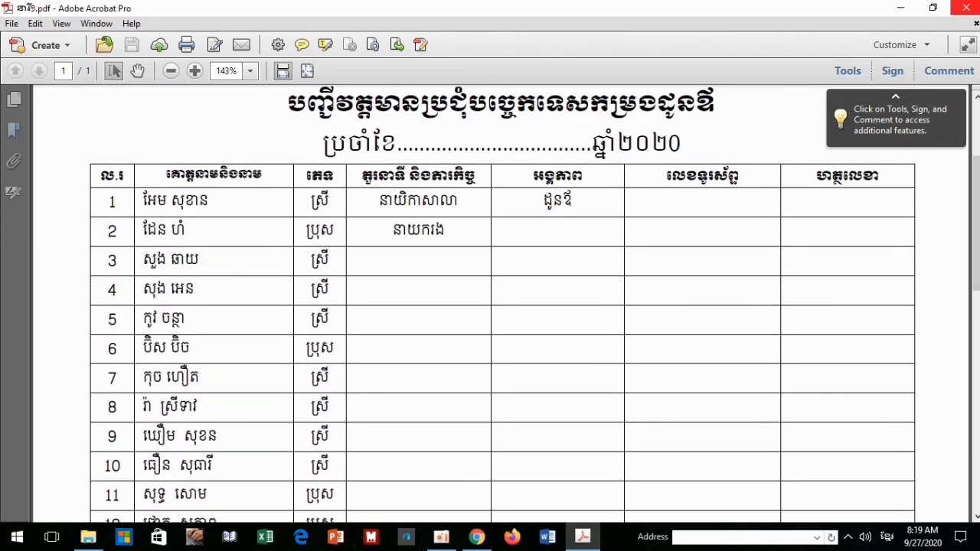
{"action": "left_click", "coordinate": [966, 8]}
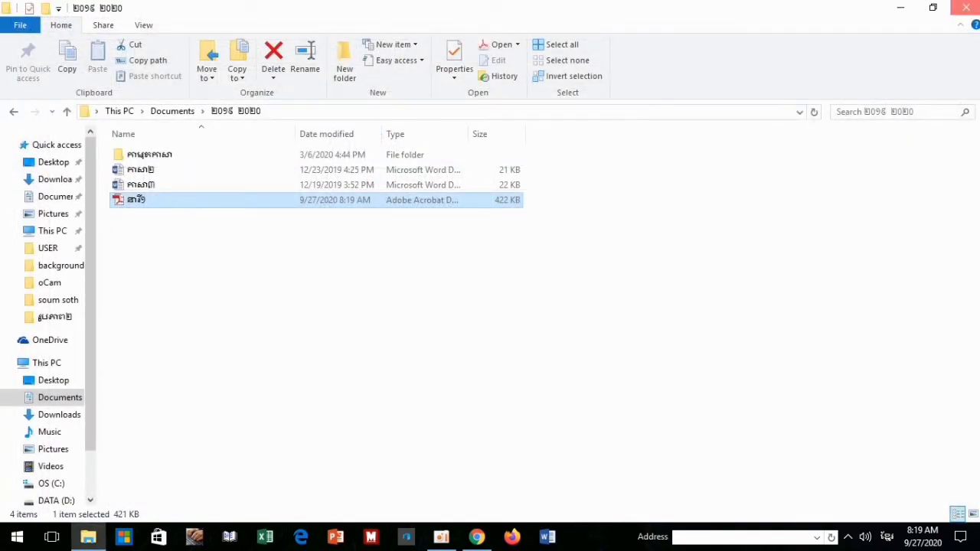
Close the File Explorer window showing the dated Documents folder, leaving the desktop visible
{"action": "left_click", "coordinate": [966, 8]}
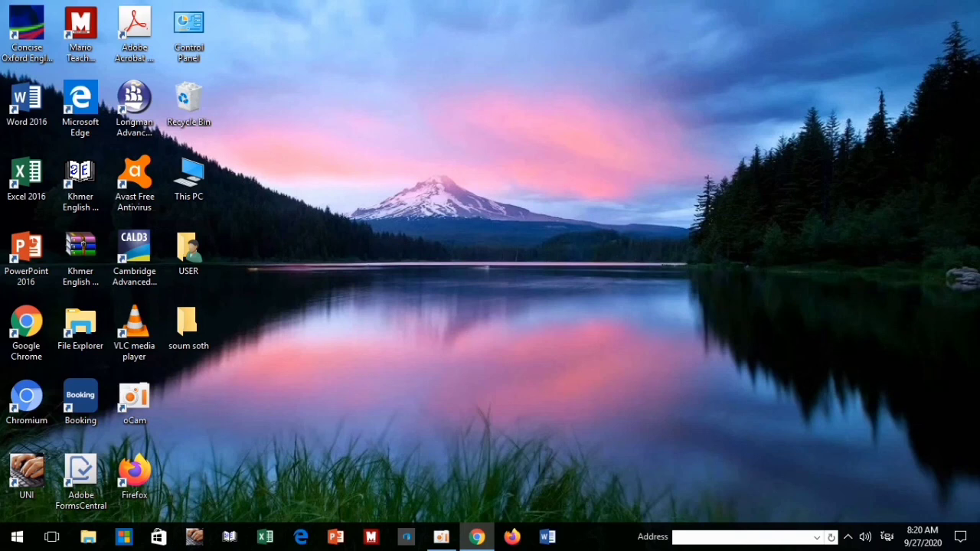
{"action": "left_click", "coordinate": [441, 536]}
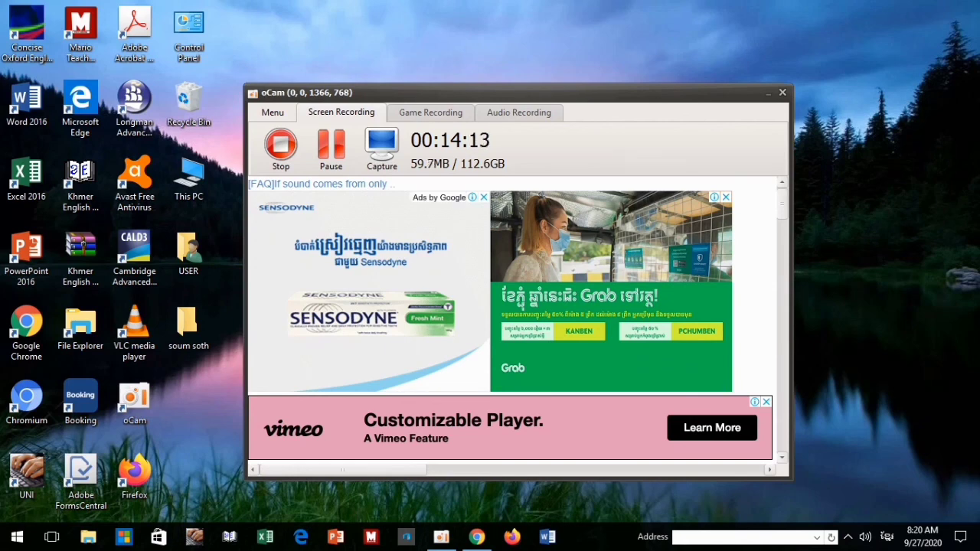
{"action": "left_click", "coordinate": [768, 92]}
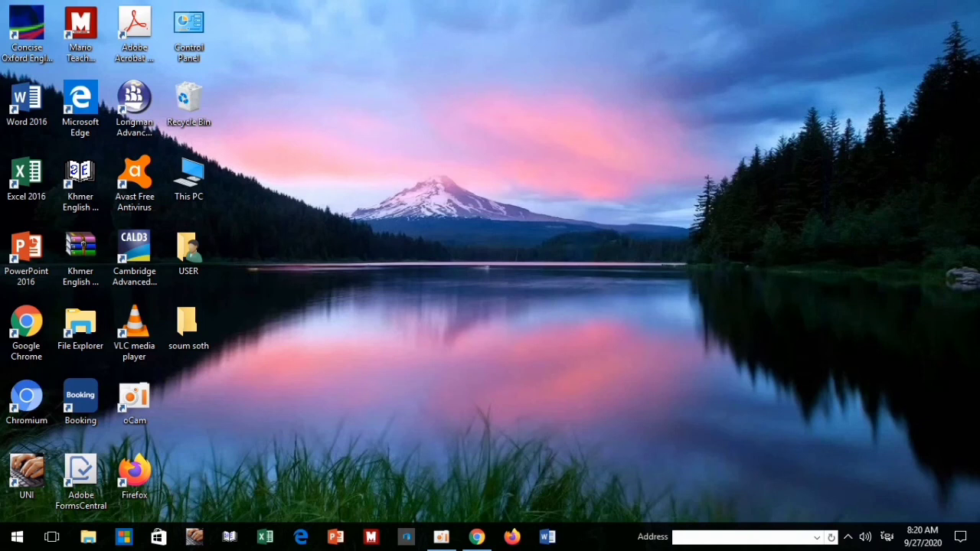